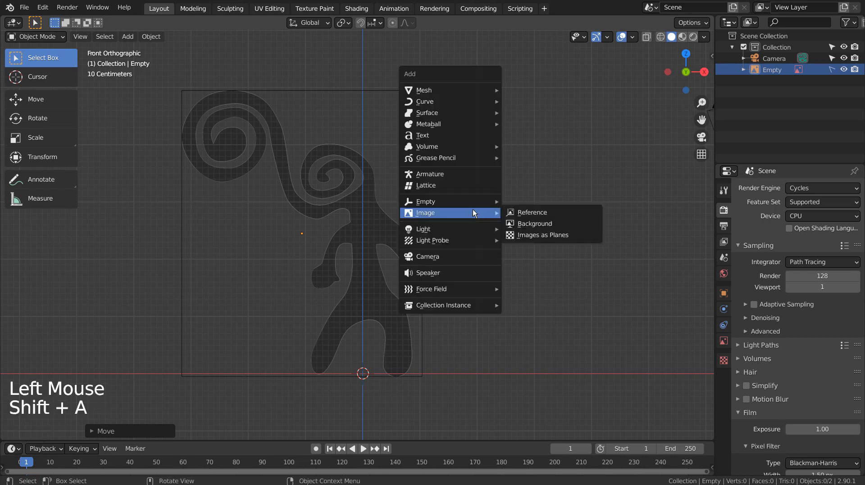
- Add a plane mesh and merge all its vertices at the center into a single vertex
{"action": "mouse_move", "coordinate": [472, 89]}
{"action": "left_click", "coordinate": [518, 90]}
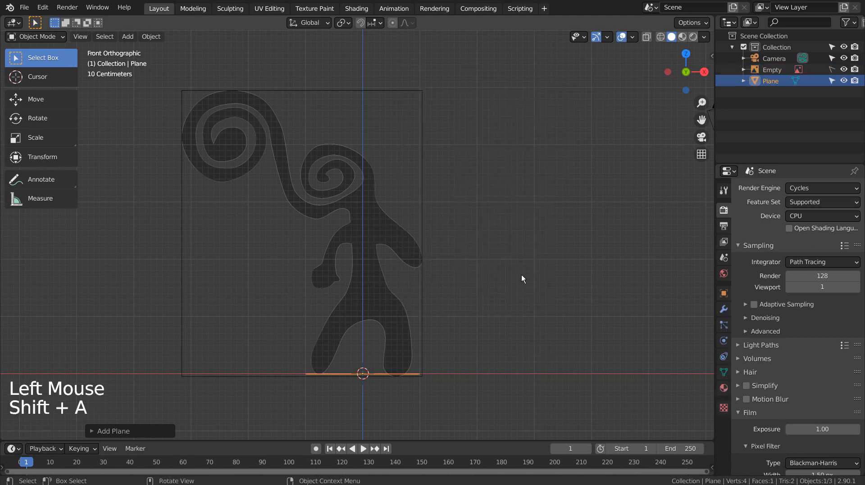
{"action": "middle_click_drag", "start_coordinate": [520, 274], "coordinate": [498, 300]}
{"action": "key", "text": "Tab"}
{"action": "key", "text": "1"}
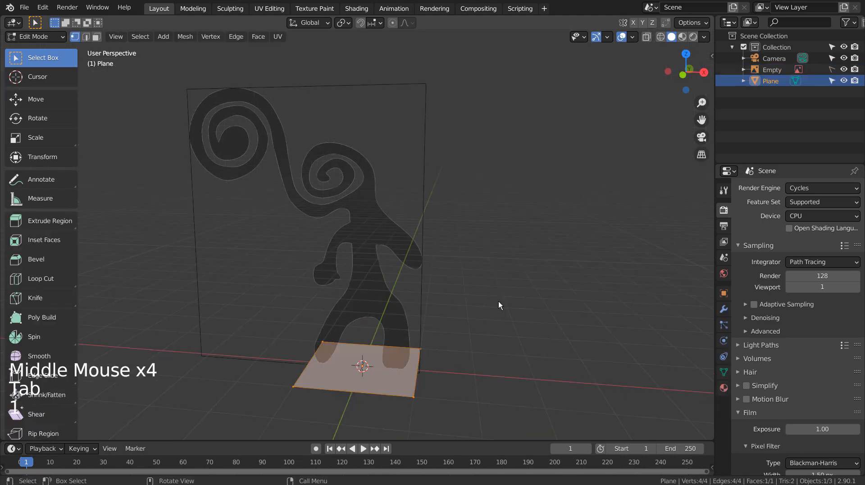
{"action": "key", "text": "comma"}
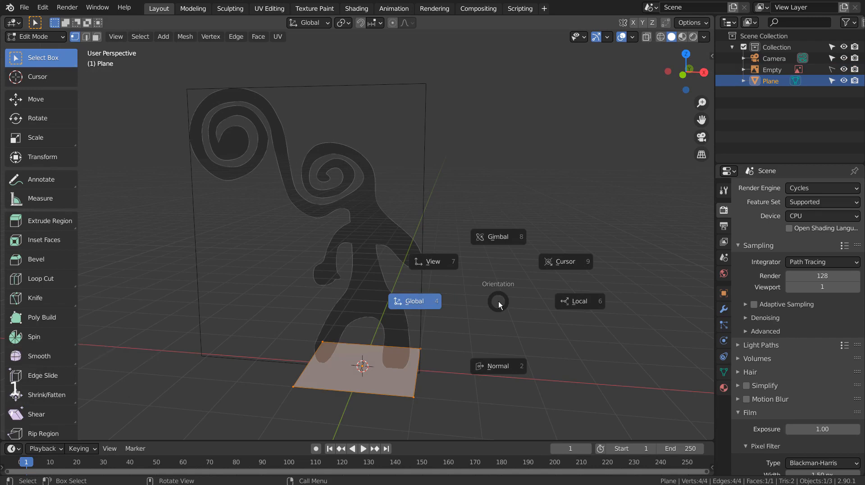
{"action": "key", "text": "Escape"}
{"action": "key", "text": "m"}
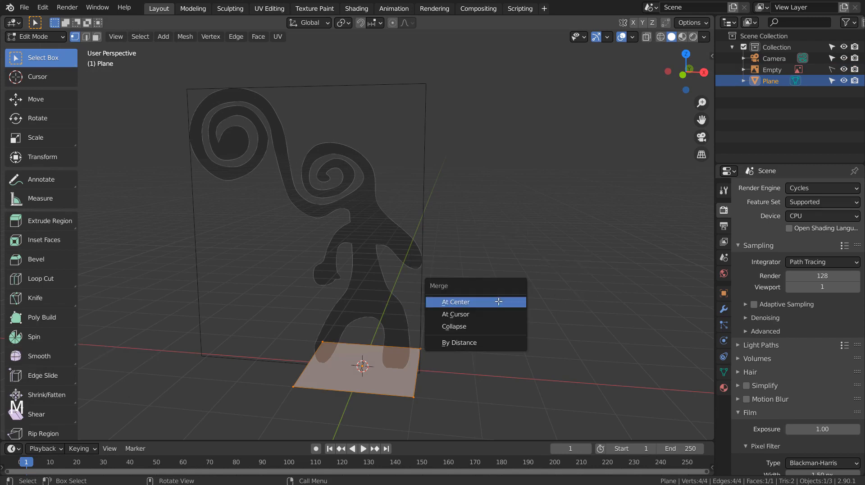
{"action": "left_click", "coordinate": [498, 302]}
- Move the single-vertex object up to the hips of the reference figure in the front view
{"action": "key", "text": "Tab"}
{"action": "key", "text": "KP_1"}
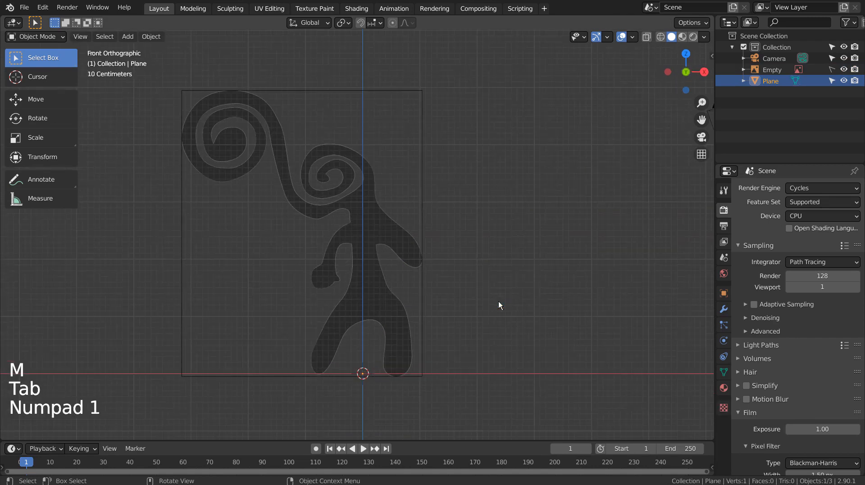
{"action": "key", "text": "g"}
{"action": "left_click", "coordinate": [481, 274]}
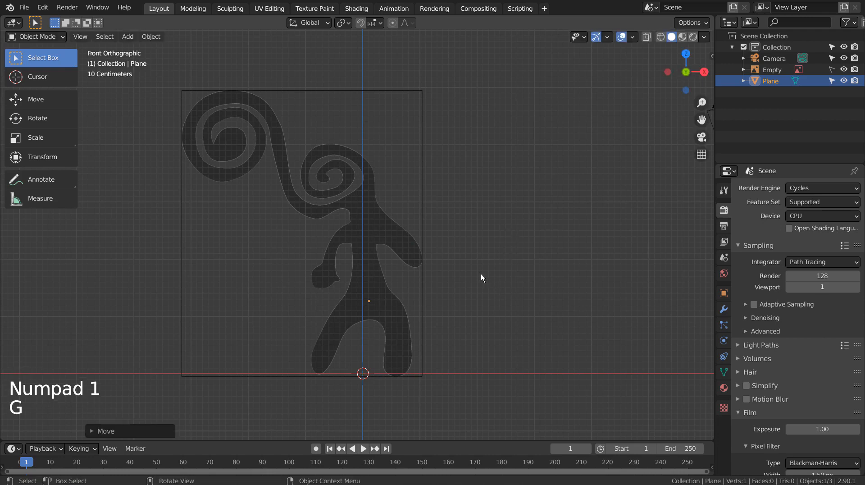
- Extrude the hip vertex in three segments down through the reference figure's right-hand leg to its foot
{"action": "key", "text": "Tab"}
{"action": "key", "text": "e"}
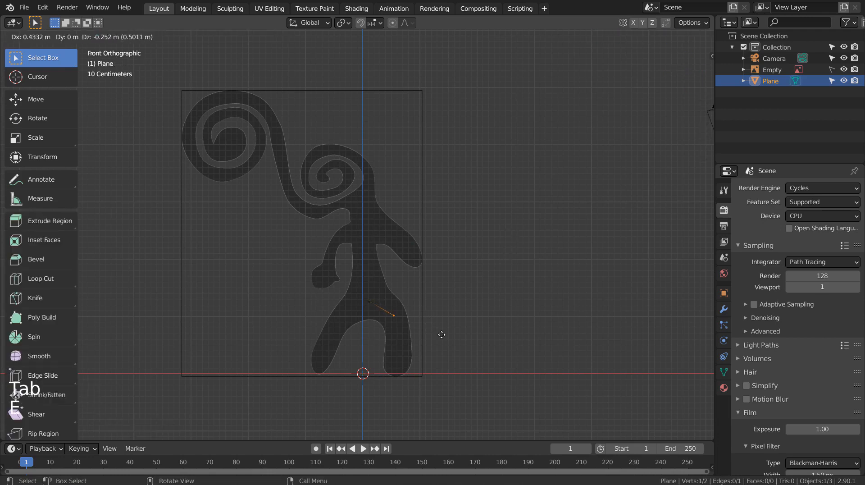
{"action": "left_click", "coordinate": [441, 334]}
{"action": "key", "text": "e"}
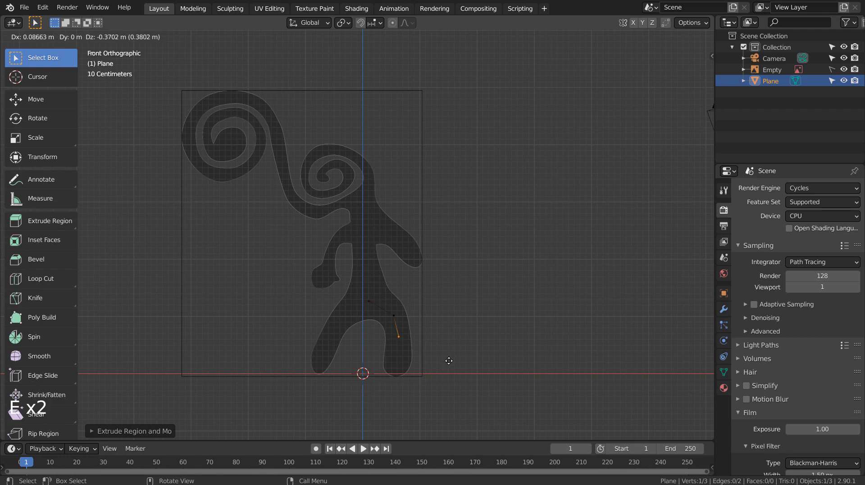
{"action": "left_click", "coordinate": [448, 359]}
{"action": "key", "text": "e"}
{"action": "left_click", "coordinate": [449, 395]}
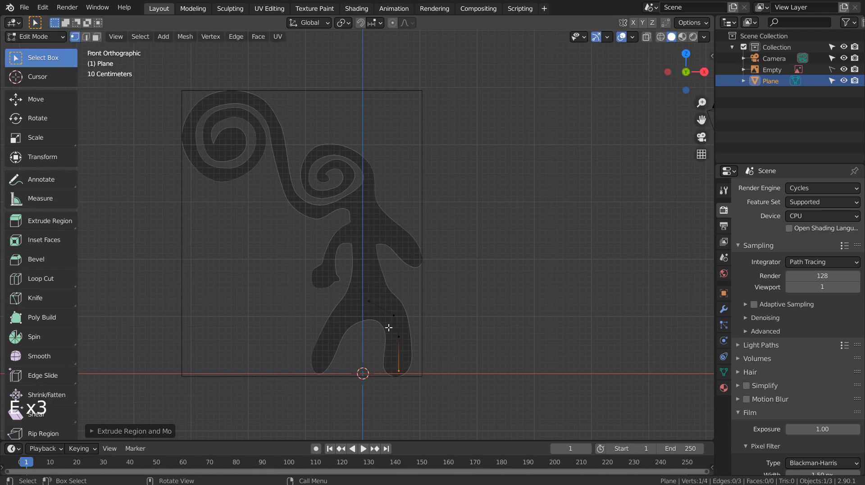
- Extrude three segments from the hip vertex down through the reference figure's left-hand leg to its foot
{"action": "left_click", "coordinate": [371, 302]}
{"action": "key", "text": "e"}
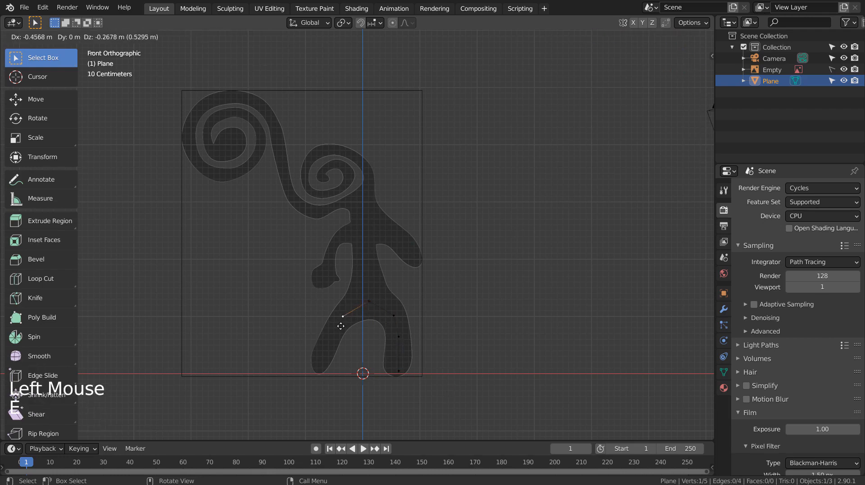
{"action": "left_click", "coordinate": [340, 325]}
{"action": "key", "text": "e"}
{"action": "left_click", "coordinate": [322, 352]}
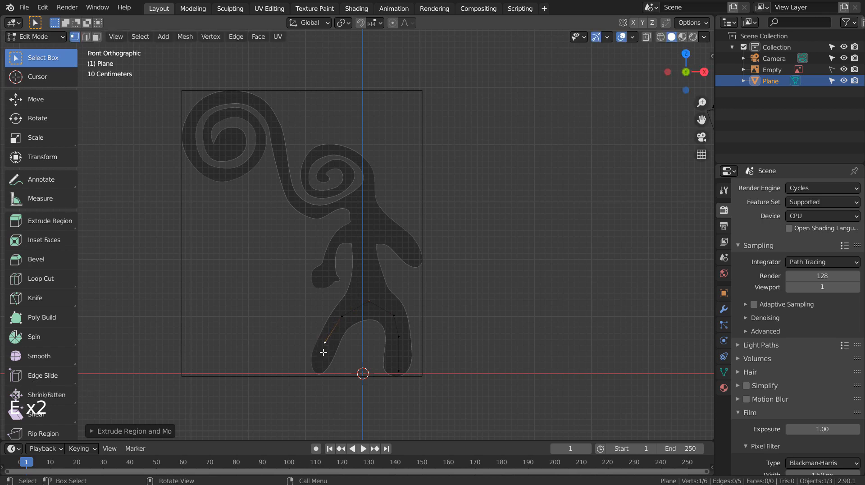
{"action": "key", "text": "e"}
{"action": "left_click", "coordinate": [314, 380]}
- Extrude two segments from the hip vertex up through the waist to the chest
{"action": "left_click", "coordinate": [369, 300]}
{"action": "key", "text": "e"}
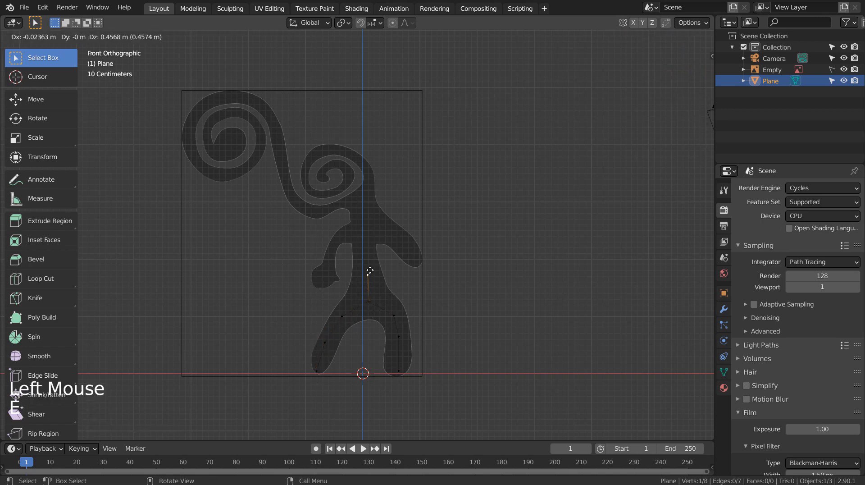
{"action": "left_click", "coordinate": [370, 270]}
{"action": "key", "text": "e"}
{"action": "left_click", "coordinate": [369, 228]}
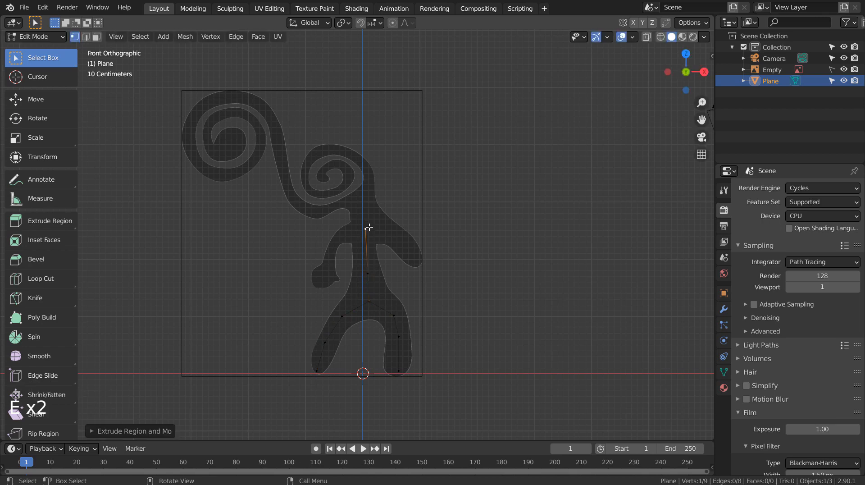
- Extrude two segments from the chest vertex through the right-hand shoulder to the end of that arm
{"action": "key", "text": "e"}
{"action": "left_click", "coordinate": [392, 227]}
{"action": "key", "text": "e"}
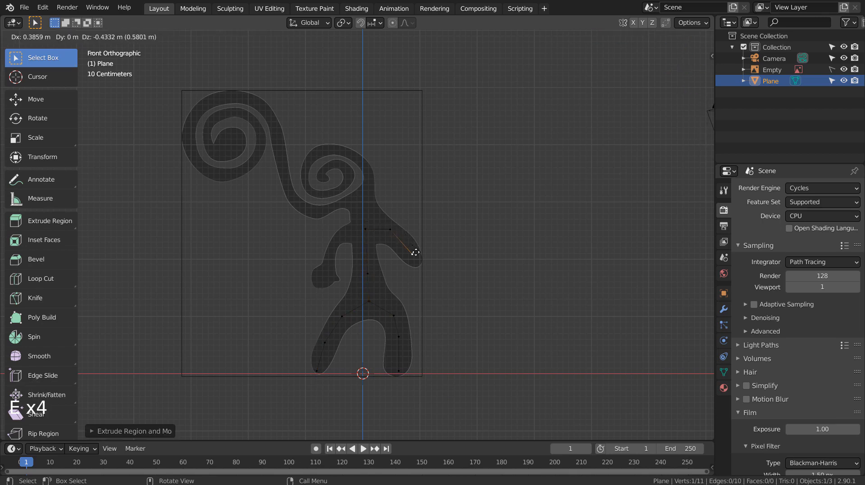
{"action": "left_click", "coordinate": [412, 252]}
- Extrude two segments from the chest vertex through the left-hand shoulder down to the rounded hand
{"action": "left_click", "coordinate": [364, 230]}
{"action": "key", "text": "e"}
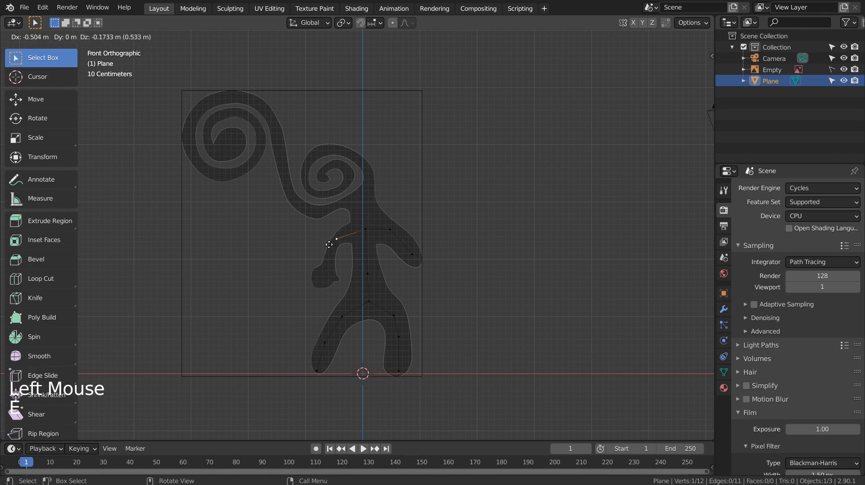
{"action": "left_click", "coordinate": [329, 245]}
{"action": "key", "text": "e"}
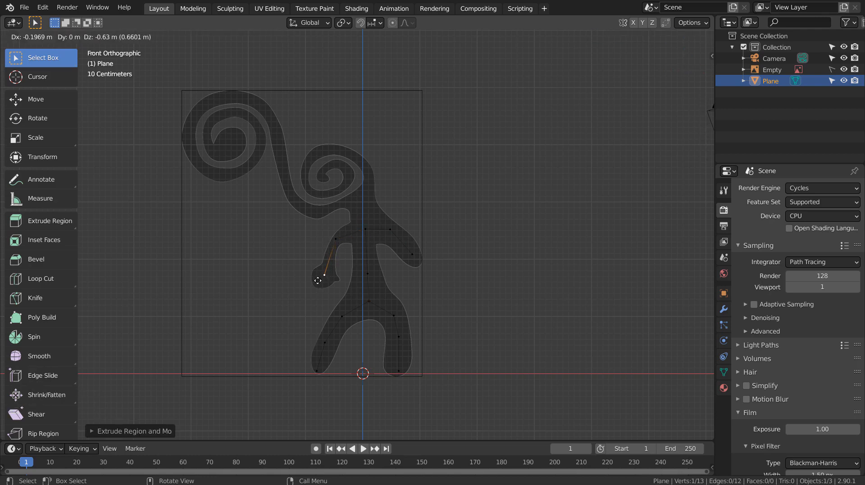
{"action": "left_click", "coordinate": [318, 280]}
- Extrude from the chest vertex up through the neck and along the back of the head to the smaller curl
{"action": "left_click", "coordinate": [371, 222]}
{"action": "key", "text": "e"}
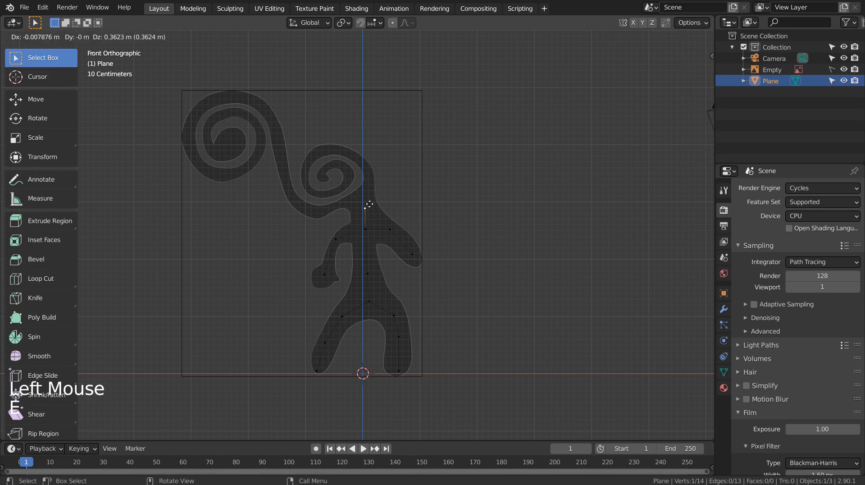
{"action": "left_click", "coordinate": [365, 196]}
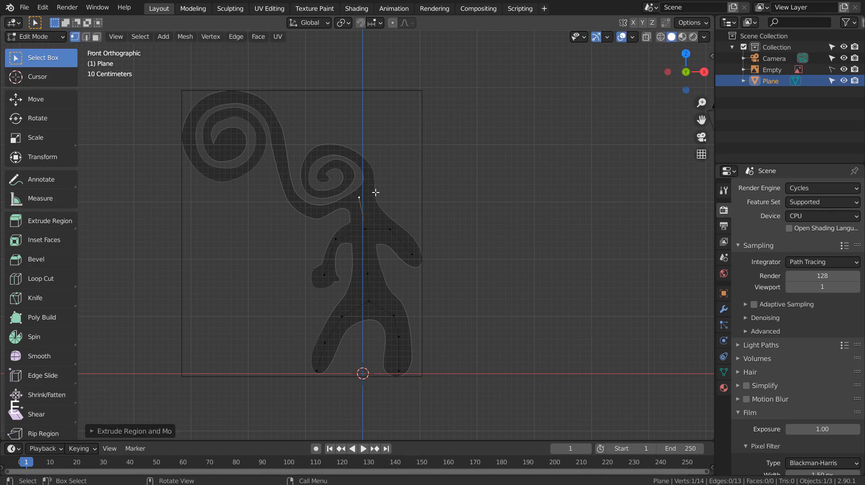
{"action": "key", "text": "e"}
{"action": "left_click", "coordinate": [382, 174]}
{"action": "key", "text": "e"}
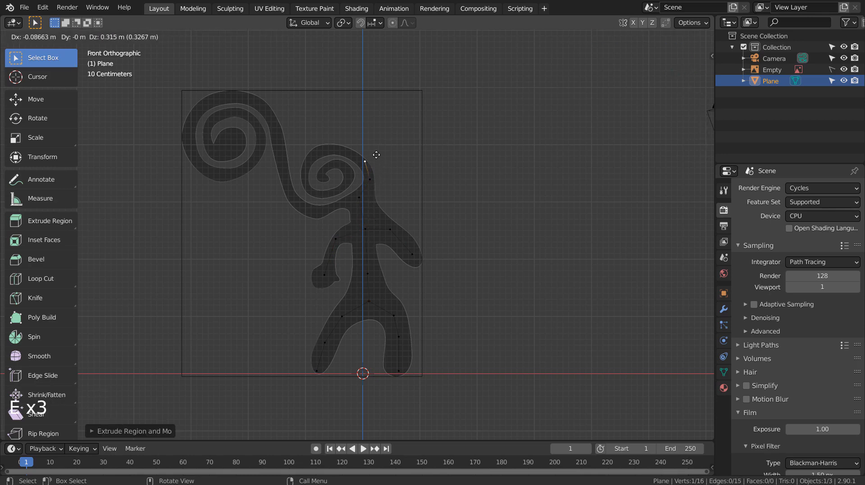
{"action": "left_click", "coordinate": [374, 154]}
- Extrude the vertex chain around the outer loop of the smaller curl, over its top and down to its underside
{"action": "key", "text": "e"}
{"action": "left_click", "coordinate": [355, 144]}
{"action": "key", "text": "e"}
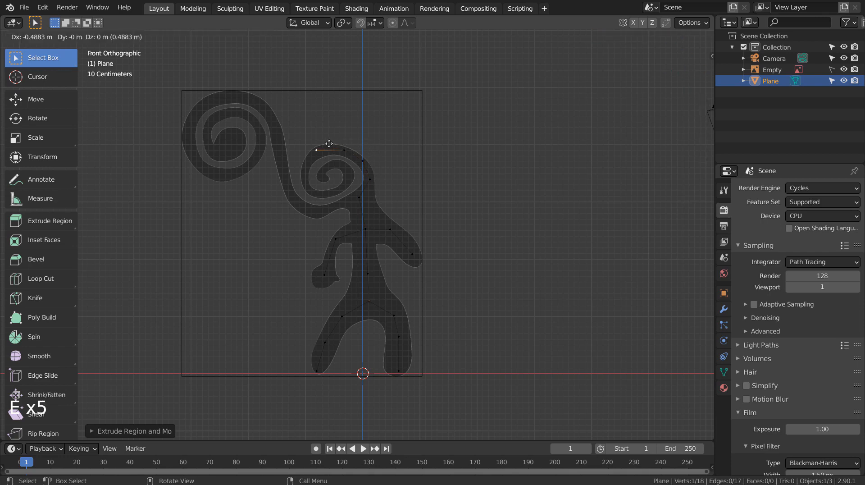
{"action": "left_click", "coordinate": [326, 148]}
{"action": "key", "text": "e"}
{"action": "left_click", "coordinate": [320, 160]}
{"action": "key", "text": "e"}
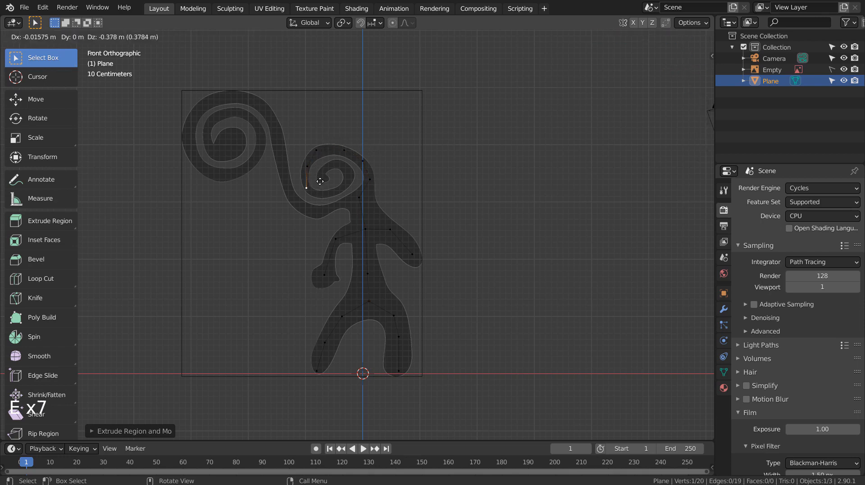
{"action": "left_click", "coordinate": [320, 181]}
{"action": "key", "text": "e"}
{"action": "left_click", "coordinate": [335, 187]}
- Extrude the chain around the inner turn of the smaller curl to its center
{"action": "key", "text": "e"}
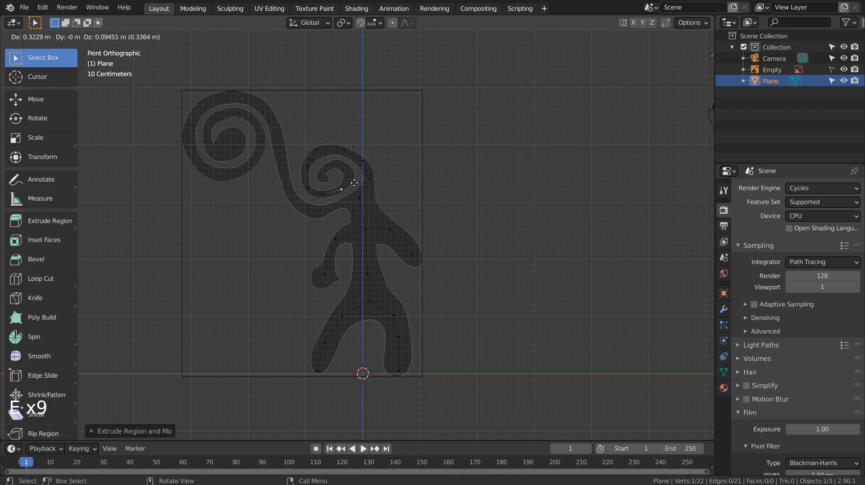
{"action": "left_click", "coordinate": [354, 181]}
{"action": "key", "text": "e"}
{"action": "left_click", "coordinate": [361, 166]}
{"action": "key", "text": "e"}
{"action": "left_click", "coordinate": [344, 161]}
{"action": "key", "text": "e"}
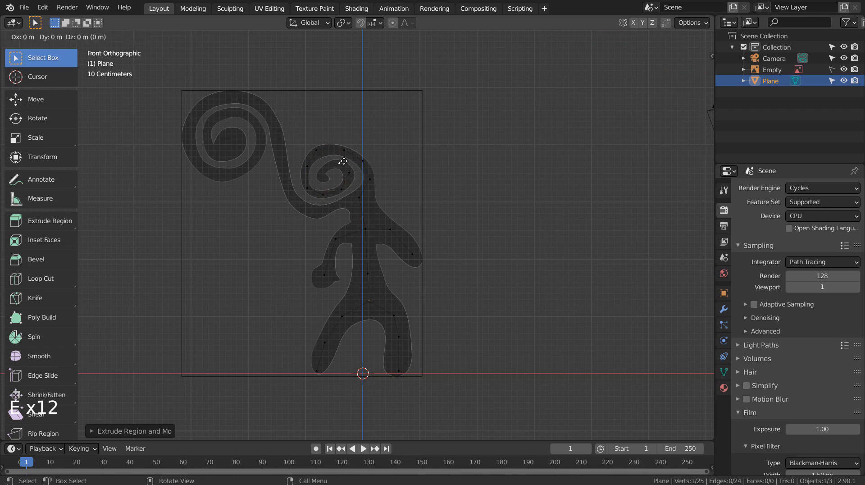
{"action": "left_click", "coordinate": [334, 167]}
{"action": "key", "text": "e"}
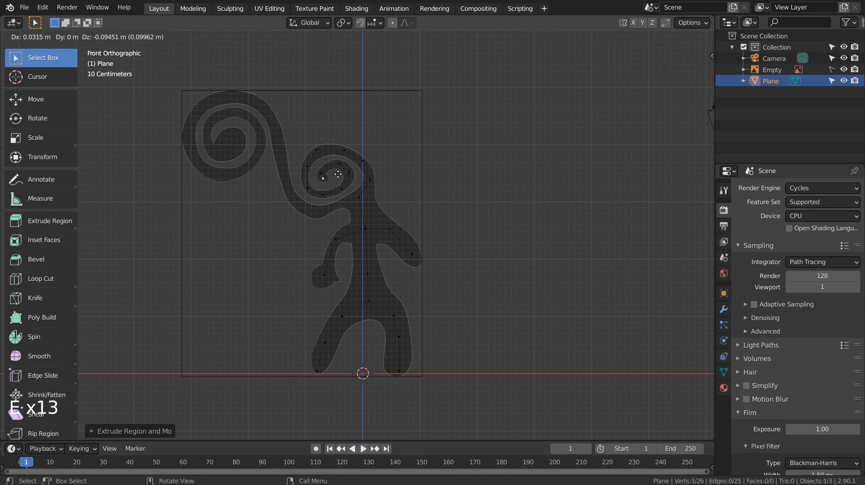
- Extrude a new chain from the neck vertex beneath the smaller curl and up the long strand toward the large curl
{"action": "left_click", "coordinate": [357, 198]}
{"action": "key", "text": "e"}
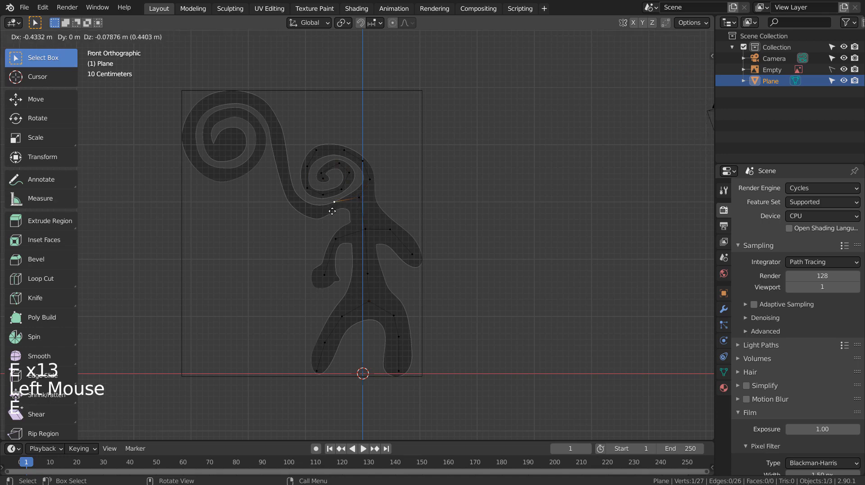
{"action": "left_click", "coordinate": [332, 207]}
{"action": "key", "text": "e"}
{"action": "left_click", "coordinate": [308, 218]}
{"action": "key", "text": "e"}
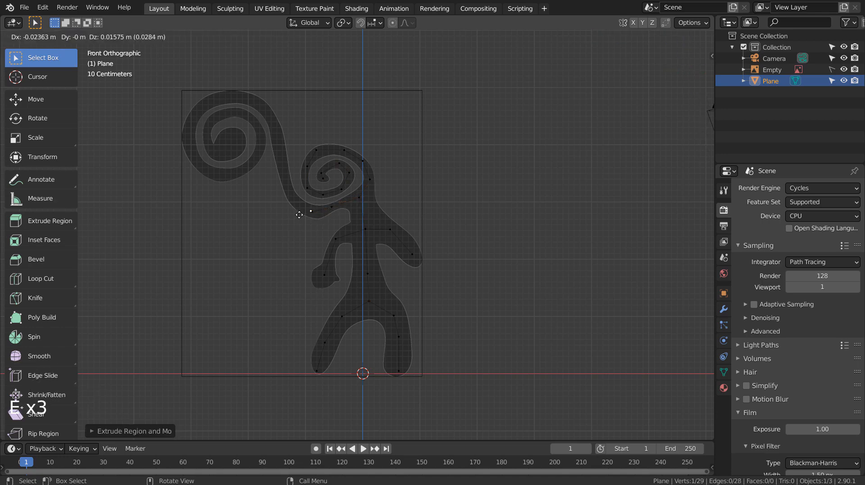
{"action": "left_click", "coordinate": [279, 175]}
{"action": "key", "text": "e"}
{"action": "left_click", "coordinate": [279, 140]}
- Extrude the chain over the top of the large curl and down its outer left side
{"action": "key", "text": "e"}
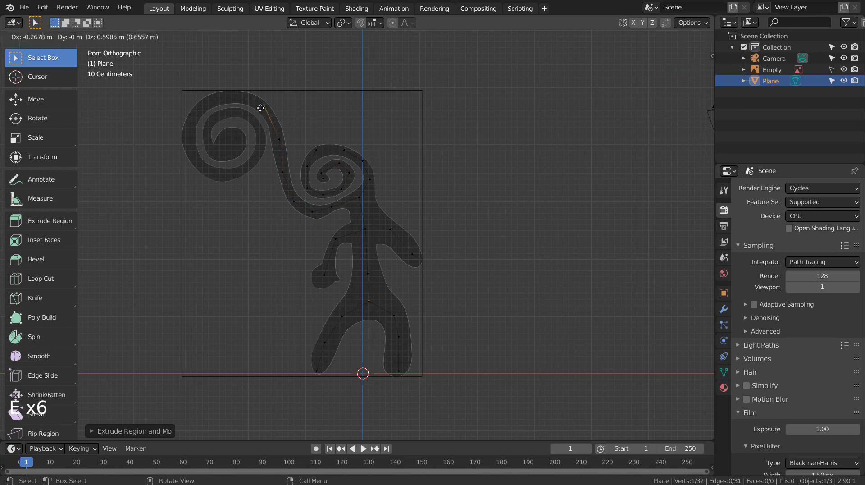
{"action": "left_click", "coordinate": [261, 108]}
{"action": "key", "text": "e"}
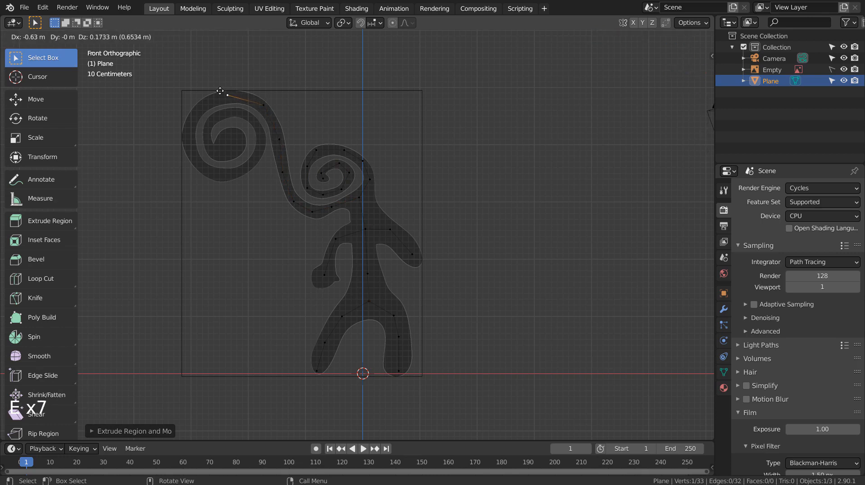
{"action": "left_click", "coordinate": [218, 91]}
{"action": "key", "text": "e"}
{"action": "left_click", "coordinate": [187, 107]}
{"action": "key", "text": "e"}
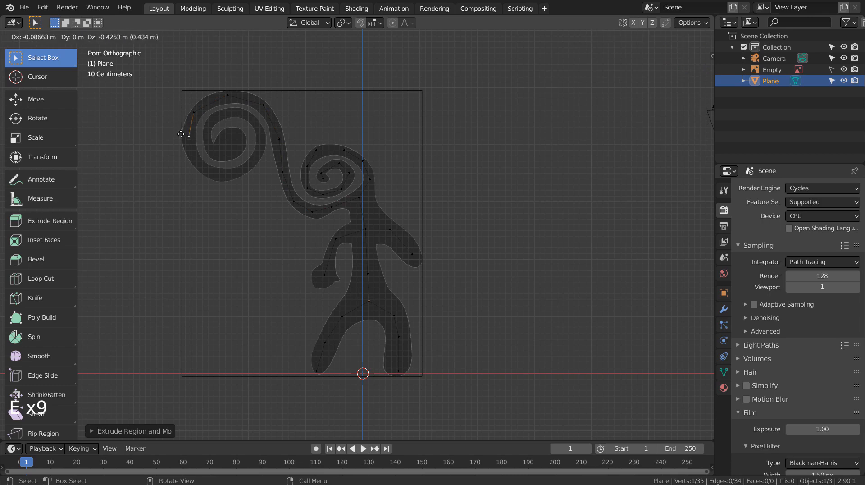
{"action": "left_click", "coordinate": [184, 137]}
{"action": "key", "text": "e"}
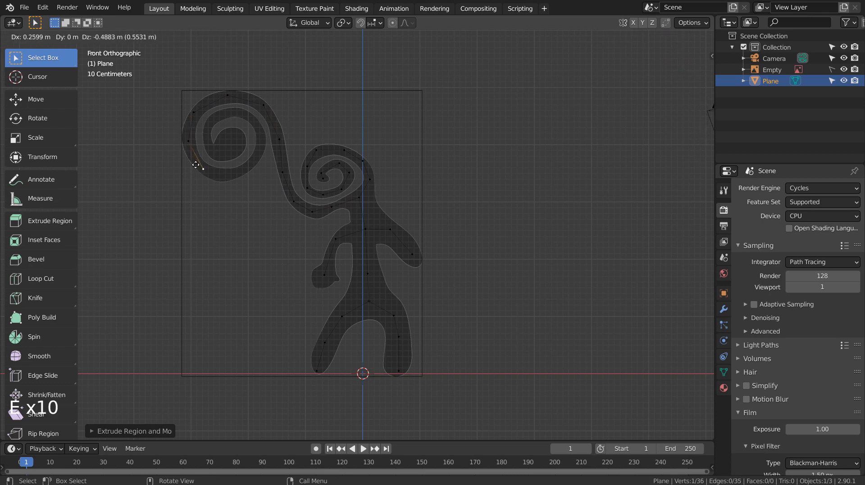
{"action": "left_click", "coordinate": [195, 165]}
{"action": "key", "text": "e"}
{"action": "left_click", "coordinate": [217, 171]}
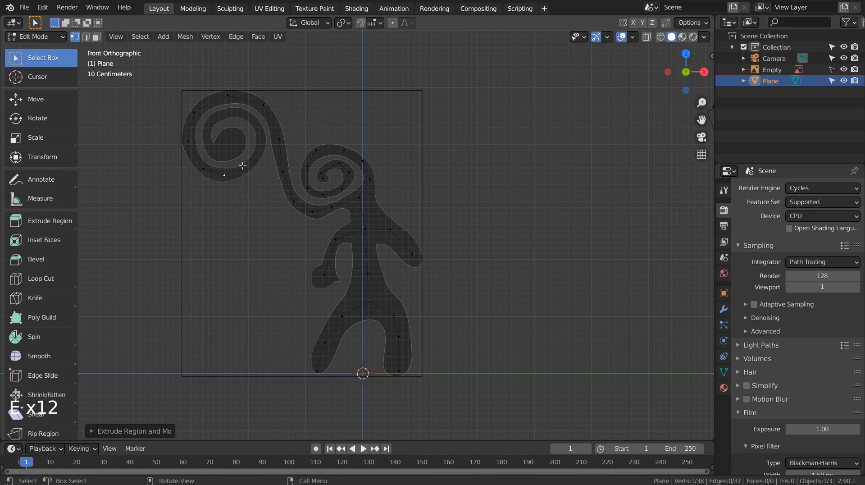
{"action": "key", "text": "e"}
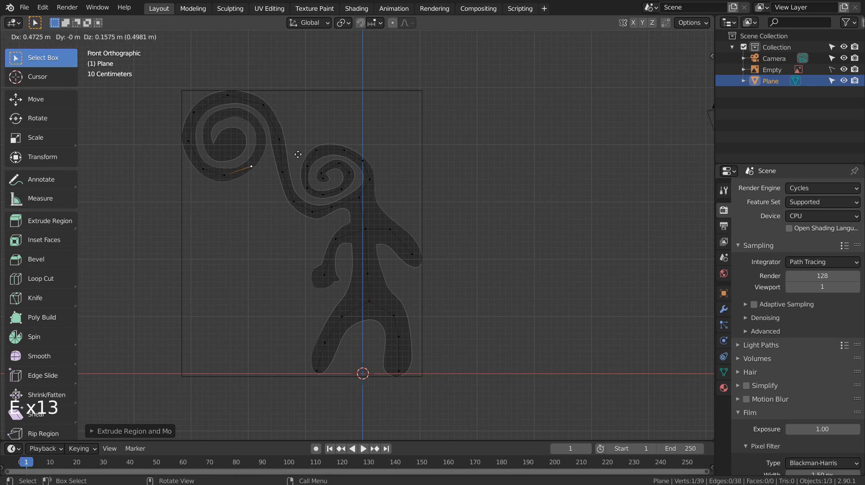
{"action": "left_click", "coordinate": [297, 154]}
{"action": "key", "text": "ctrl+z"}
{"action": "key", "text": "ctrl+z"}
{"action": "key", "text": "ctrl+z"}
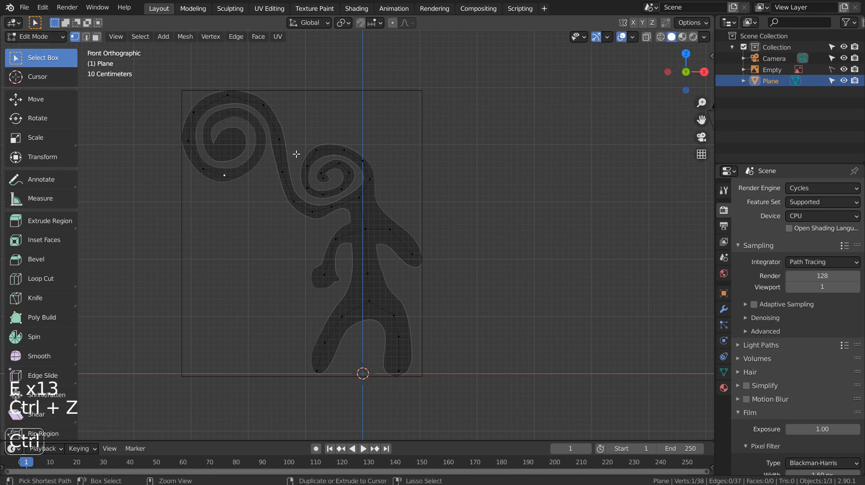
{"action": "key", "text": "ctrl+z"}
- Extrude the vertex chain along the underside of the large curl and up the right side of its inner turn
{"action": "key", "text": "e"}
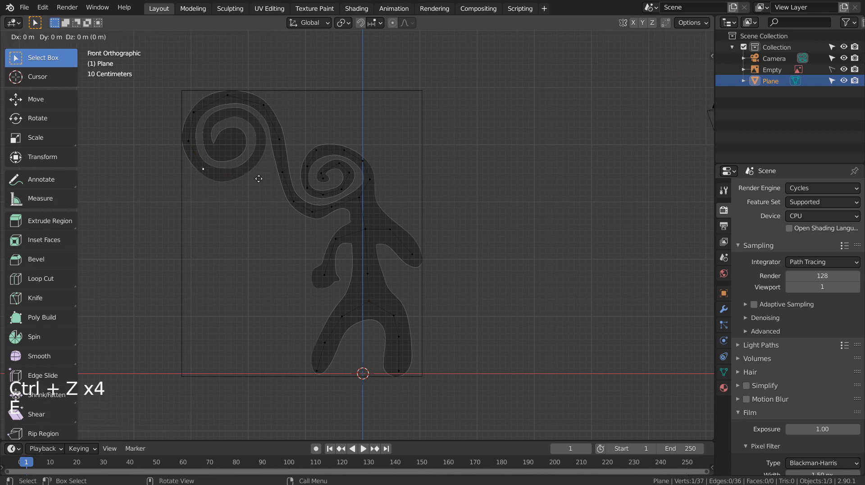
{"action": "left_click", "coordinate": [272, 184]}
{"action": "key", "text": "e"}
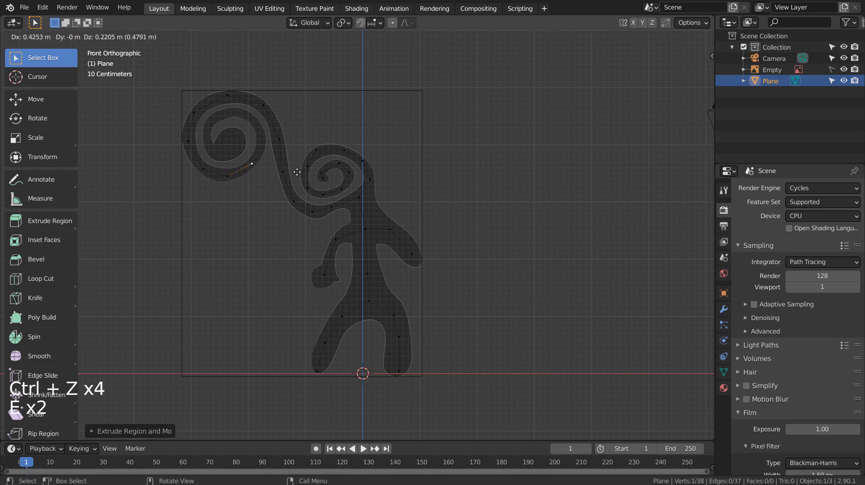
{"action": "left_click", "coordinate": [300, 165]}
{"action": "key", "text": "e"}
{"action": "left_click", "coordinate": [307, 150]}
{"action": "key", "text": "e"}
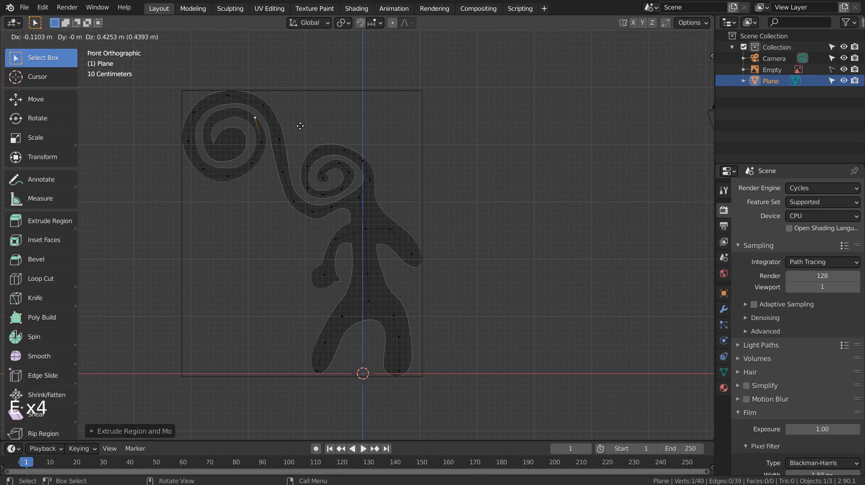
{"action": "left_click", "coordinate": [299, 130]}
- Extrude the chain over the top of the large curl's inner turn, down its left side and into the curl's center
{"action": "key", "text": "e"}
{"action": "left_click", "coordinate": [280, 120]}
{"action": "key", "text": "e"}
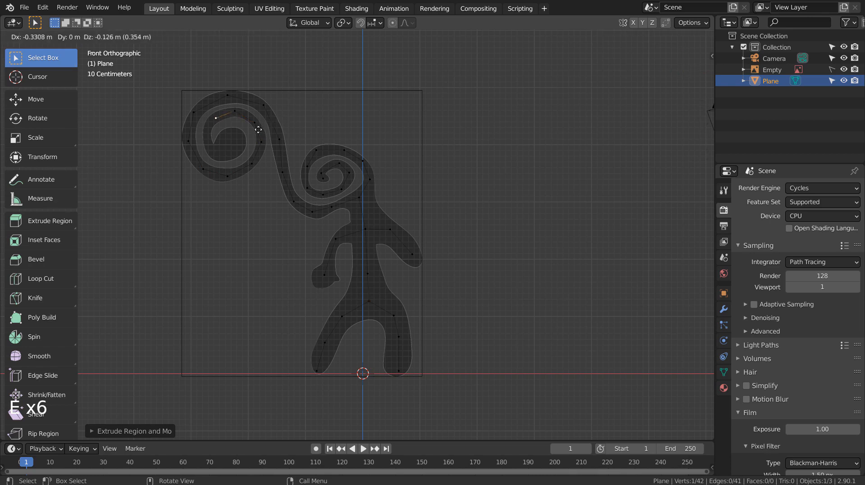
{"action": "left_click", "coordinate": [254, 131]}
{"action": "key", "text": "e"}
{"action": "left_click", "coordinate": [253, 154]}
{"action": "key", "text": "e"}
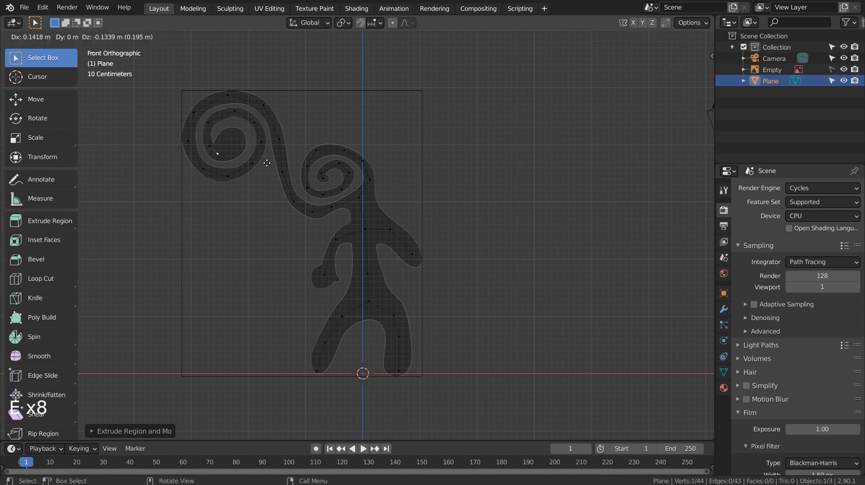
{"action": "left_click", "coordinate": [270, 159]}
{"action": "key", "text": "e"}
{"action": "left_click", "coordinate": [280, 148]}
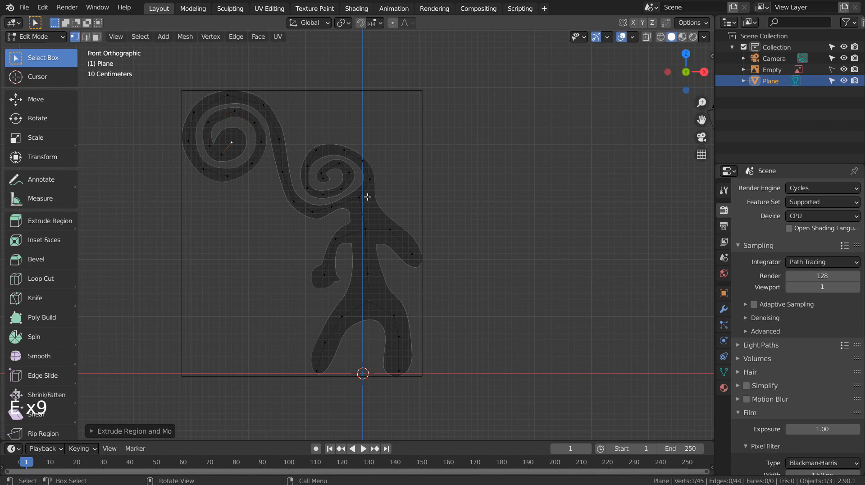
- Add a level 3 Subdivision Surface modifier to the skeleton in Object Mode, followed by a Skin modifier
{"action": "key", "text": "Tab"}
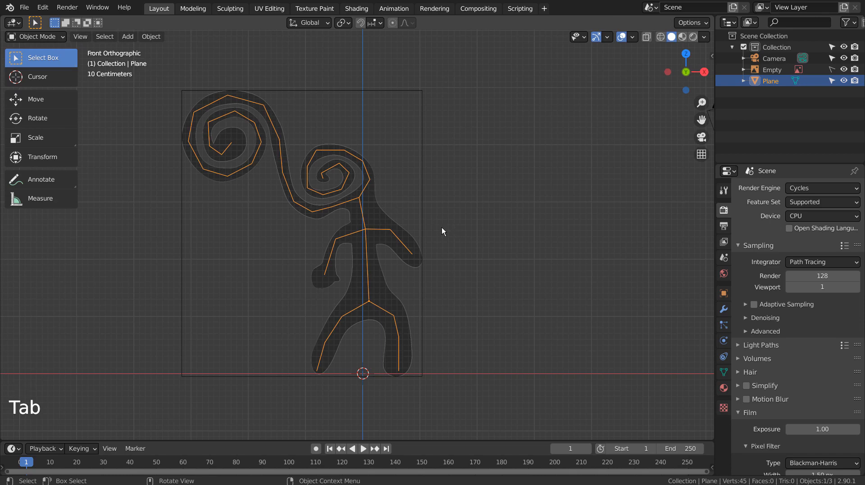
{"action": "key", "text": "ctrl+3"}
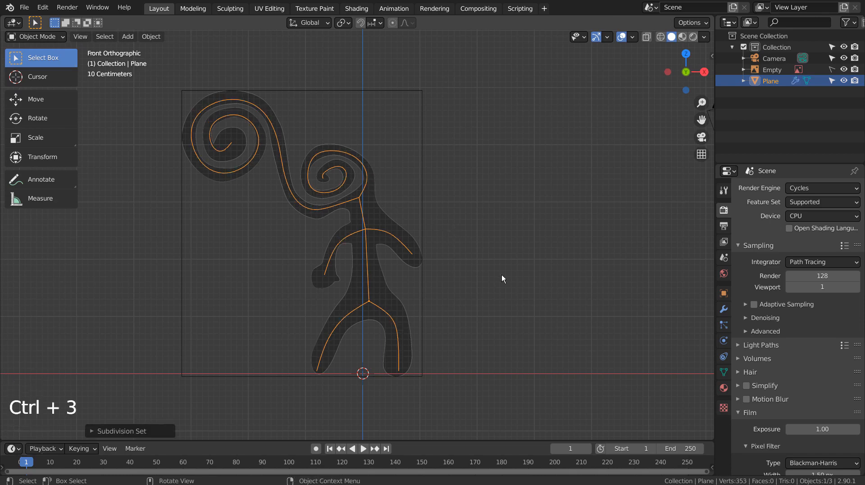
{"action": "left_click", "coordinate": [723, 309]}
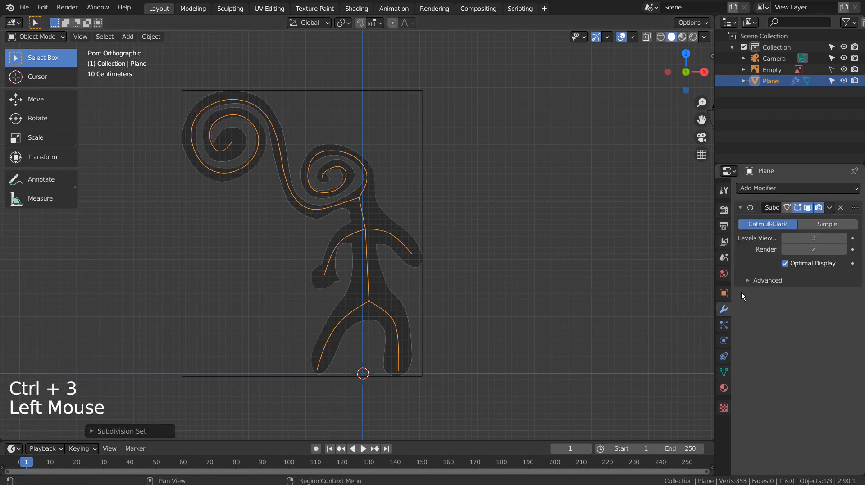
{"action": "left_click", "coordinate": [780, 194]}
{"action": "left_click", "coordinate": [780, 193]}
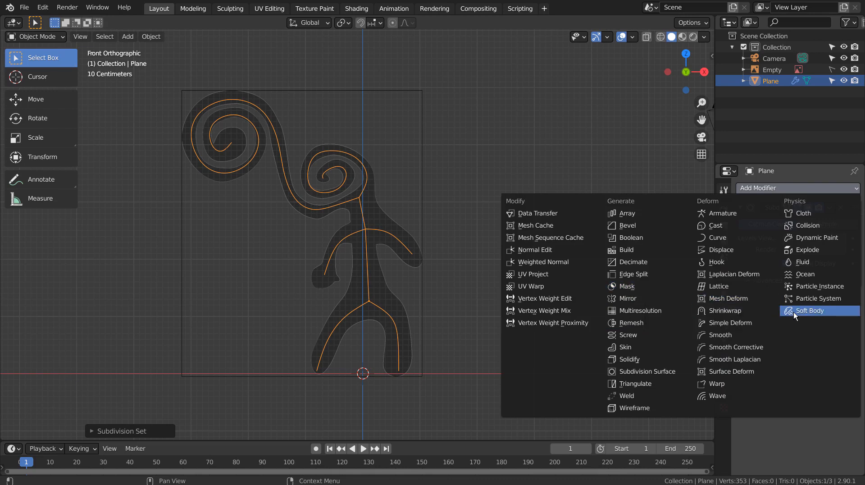
{"action": "left_click", "coordinate": [670, 352]}
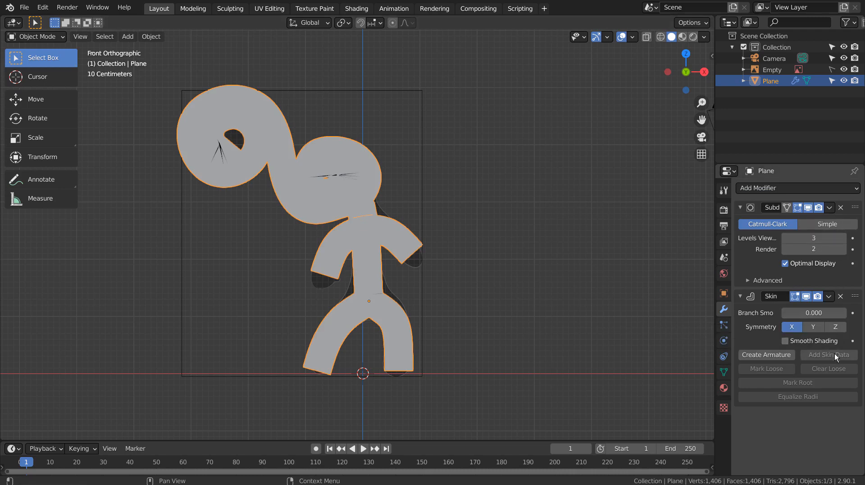
{"action": "left_click_drag", "start_coordinate": [804, 312], "coordinate": [784, 312]}
- Shrink the skin radius of all skeleton vertices in front wireframe view until the curls fit inside the reference outline
{"action": "middle_click_drag", "start_coordinate": [653, 311], "coordinate": [455, 333]}
{"action": "key", "text": "Tab"}
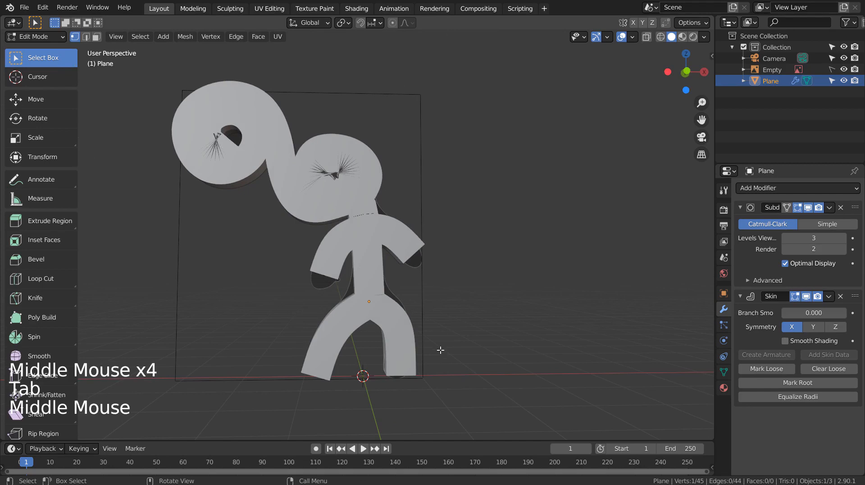
{"action": "key", "text": "KP_1"}
{"action": "key", "text": "shift+z"}
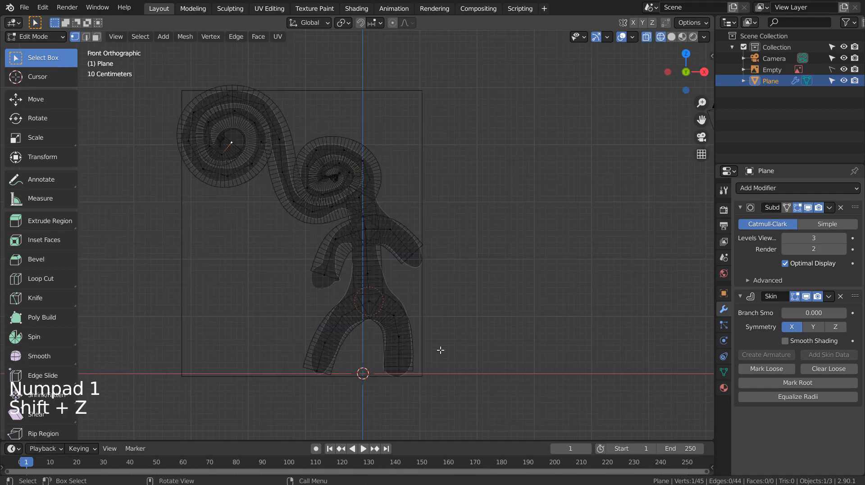
{"action": "scroll", "coordinate": [460, 341], "scroll_direction": "up", "scroll_amount": 1}
{"action": "key", "text": "a"}
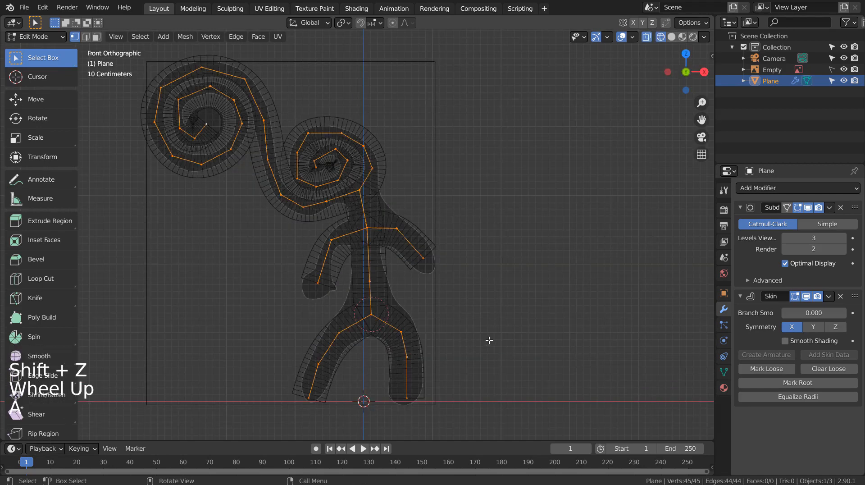
{"action": "key", "text": "ctrl+a"}
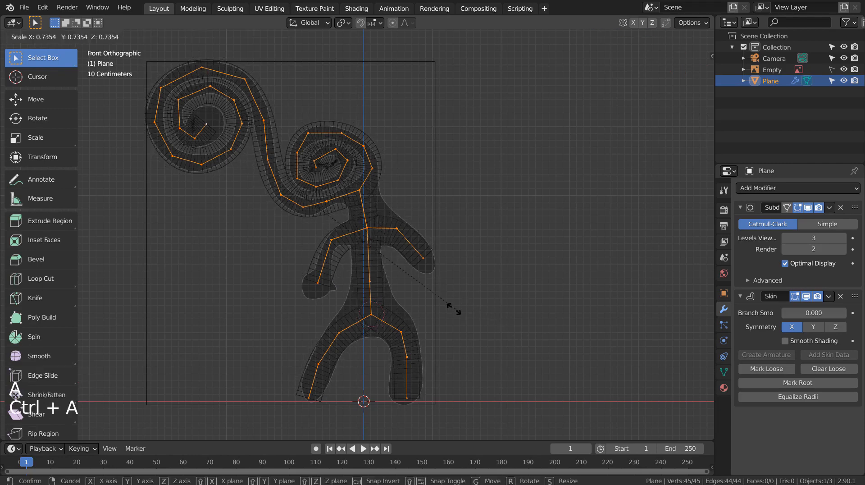
{"action": "left_click", "coordinate": [344, 229]}
{"action": "key", "text": "Tab"}
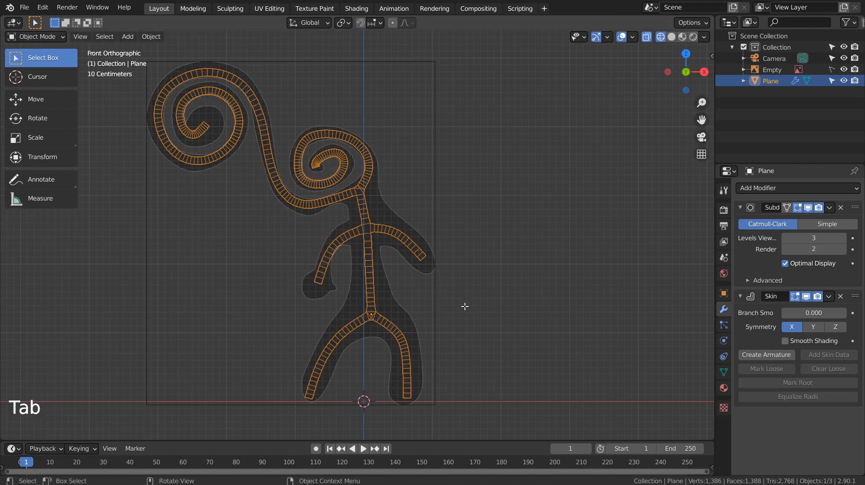
{"action": "key", "text": "shift+z"}
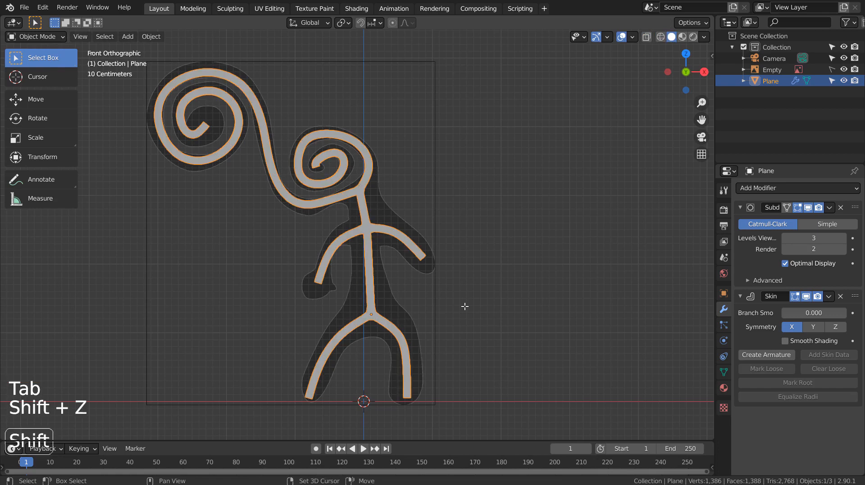
{"action": "key", "text": "shift+z"}
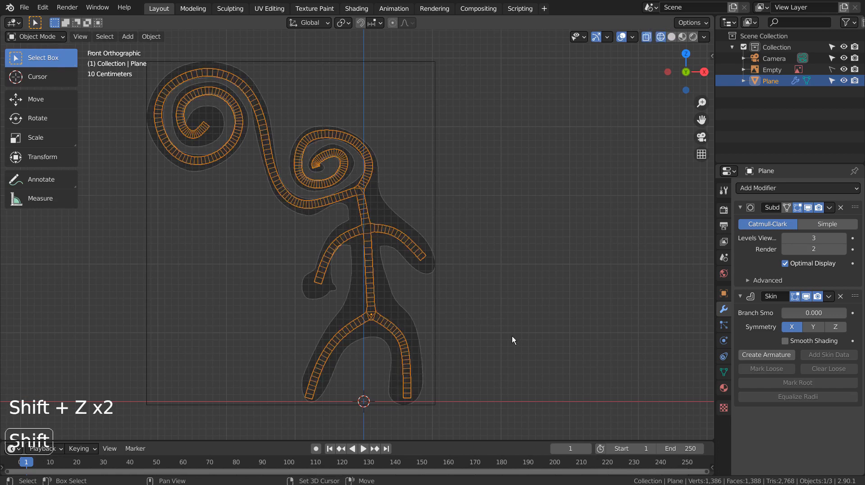
- Enlarge the skin radius at the knee and foot vertices of the figure's right-hand leg to match the reference outline
{"action": "key", "text": "Tab"}
{"action": "left_click", "coordinate": [407, 357]}
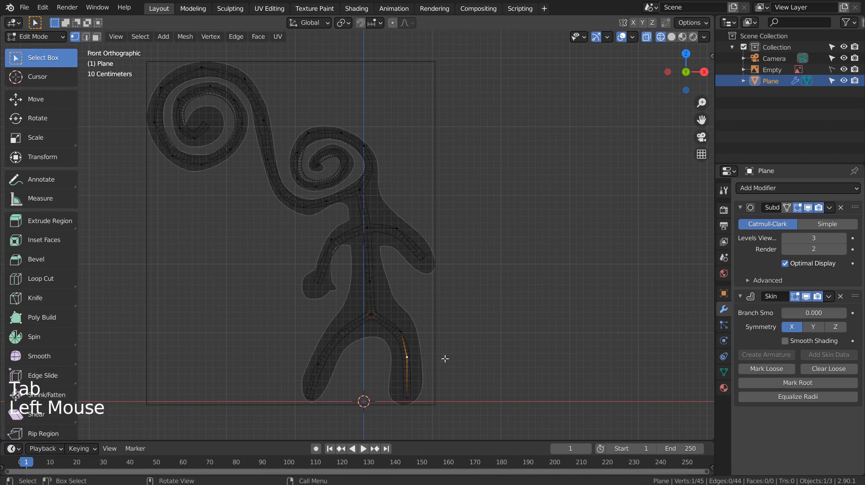
{"action": "key", "text": "ctrl+a"}
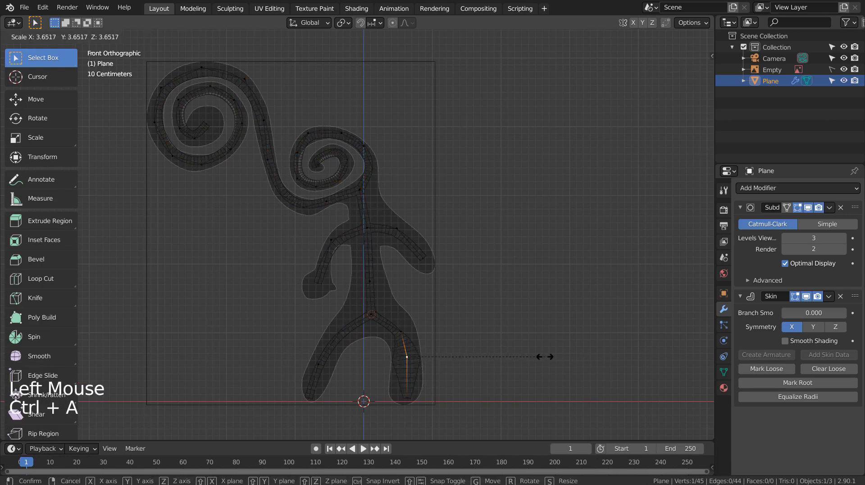
{"action": "left_click", "coordinate": [419, 384]}
{"action": "left_click", "coordinate": [436, 397]}
{"action": "key", "text": "ctrl+a"}
{"action": "left_click", "coordinate": [365, 380]}
- Enlarge the skin radius at the knee and foot vertices of the figure's left-hand leg to match the outline
{"action": "left_click", "coordinate": [336, 363]}
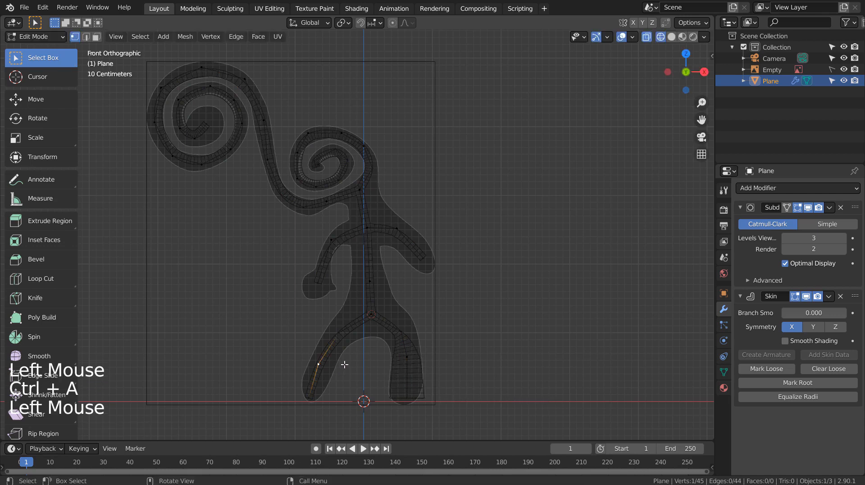
{"action": "key", "text": "ctrl+a"}
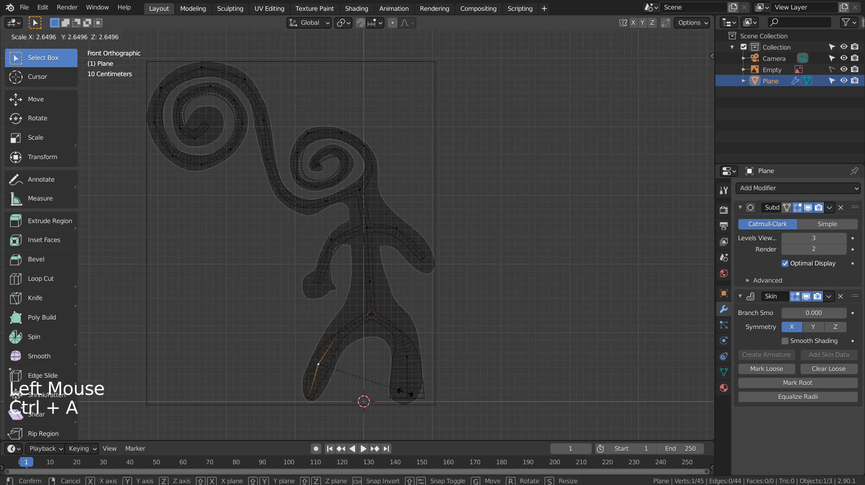
{"action": "left_click", "coordinate": [405, 393]}
{"action": "left_click", "coordinate": [300, 394]}
{"action": "key", "text": "ctrl+a"}
{"action": "left_click", "coordinate": [575, 435]}
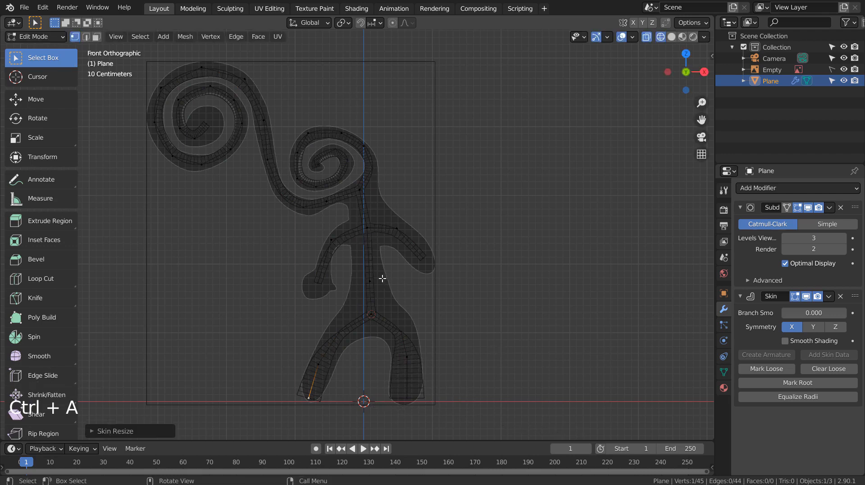
- Resize the skin at the end vertex of the left-hand arm to match the wrist's width in the reference
{"action": "left_click", "coordinate": [334, 283]}
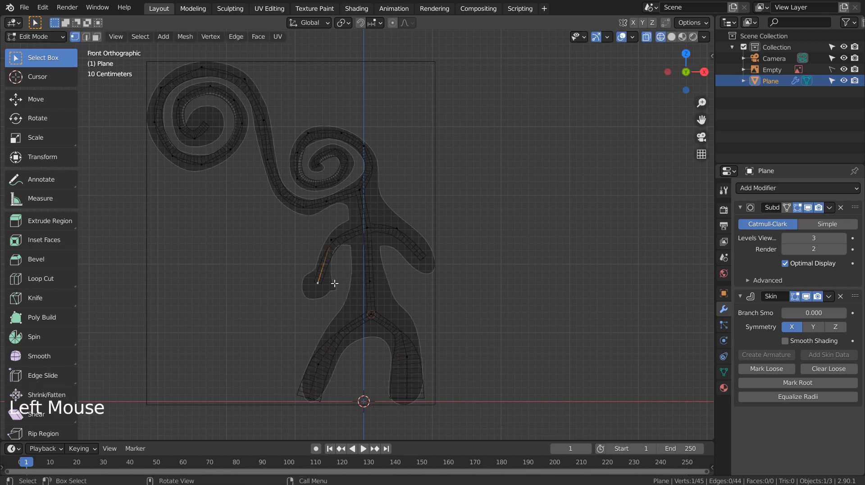
{"action": "key", "text": "ctrl+a"}
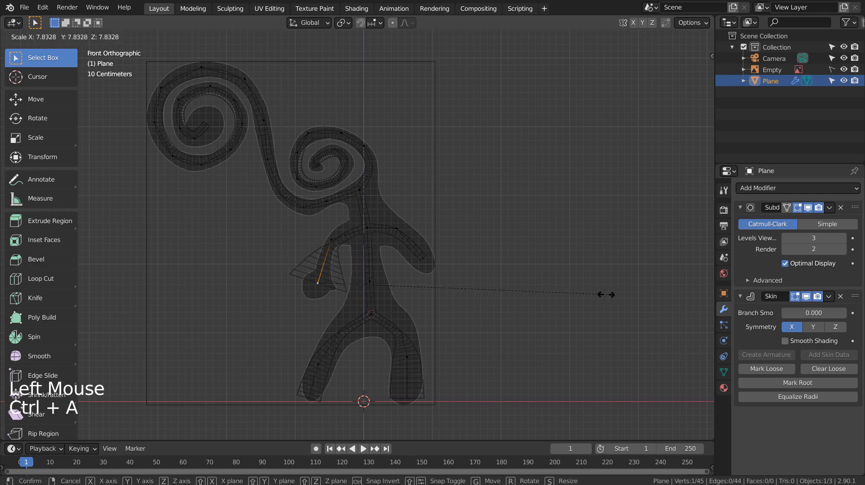
{"action": "left_click", "coordinate": [347, 287]}
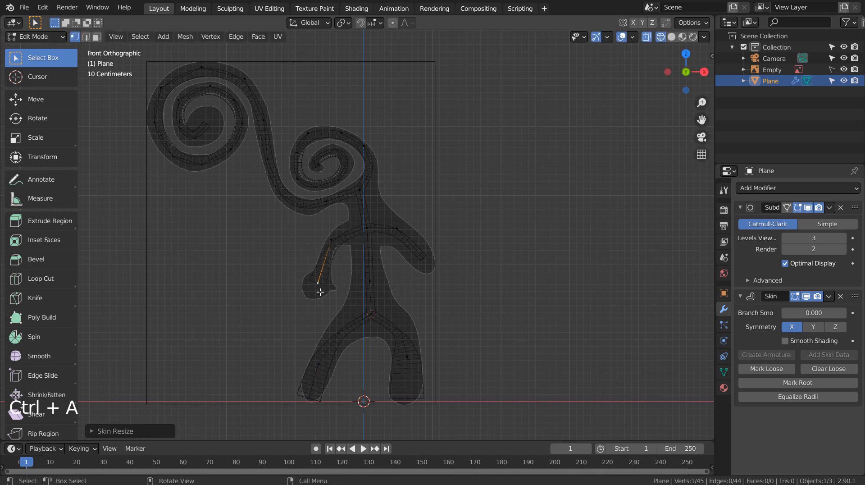
- Extrude two vertices down from the left-hand arm's end to form the hand, enlarging the skin radius at the first one
{"action": "key", "text": "e"}
{"action": "left_click", "coordinate": [315, 305]}
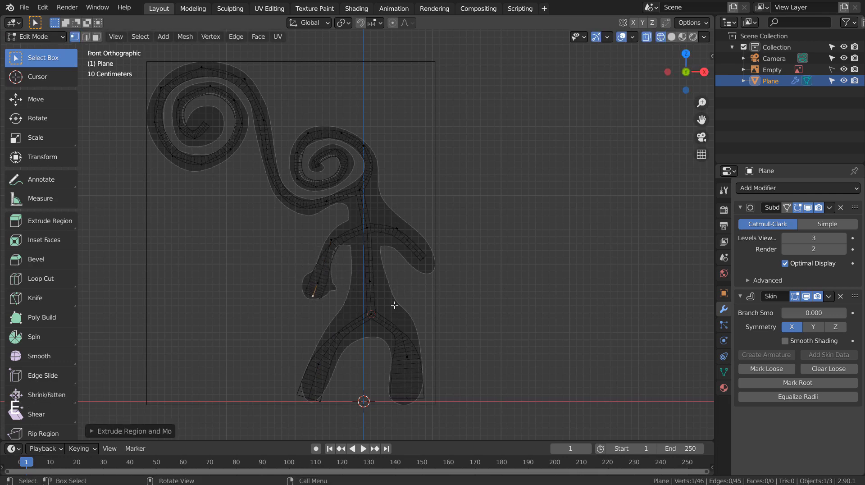
{"action": "key", "text": "ctrl+a"}
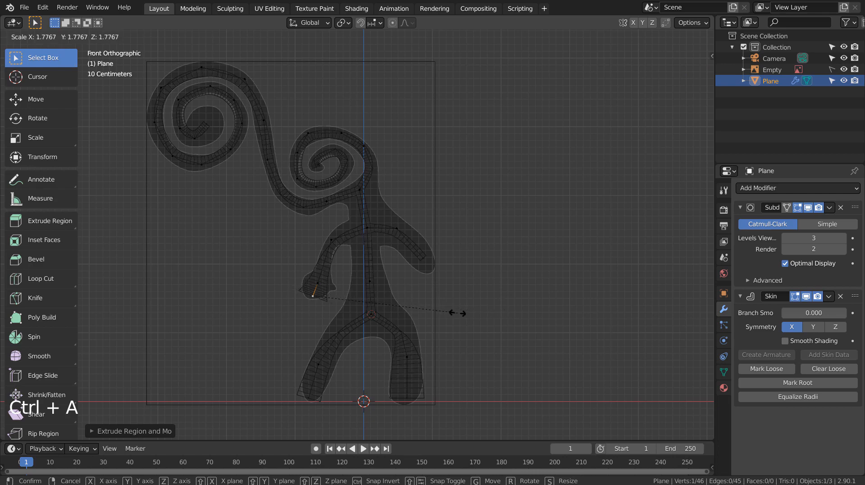
{"action": "left_click", "coordinate": [457, 313]}
{"action": "key", "text": "e"}
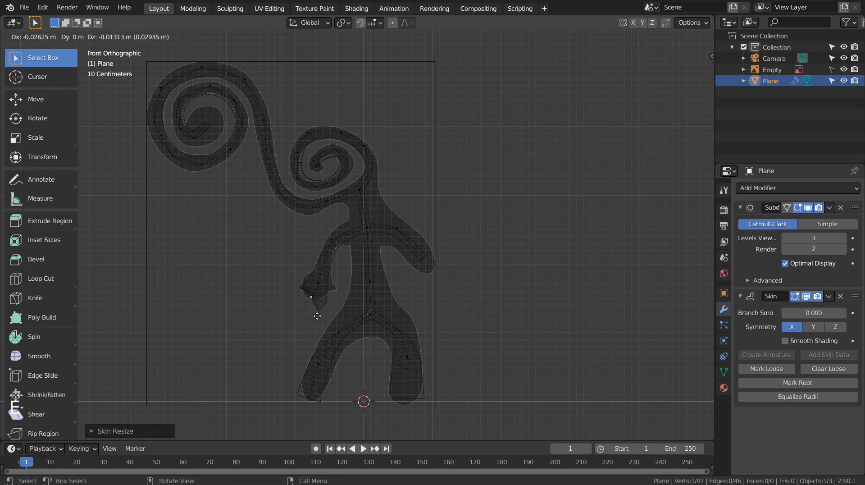
{"action": "left_click", "coordinate": [313, 320]}
{"action": "key", "text": "s"}
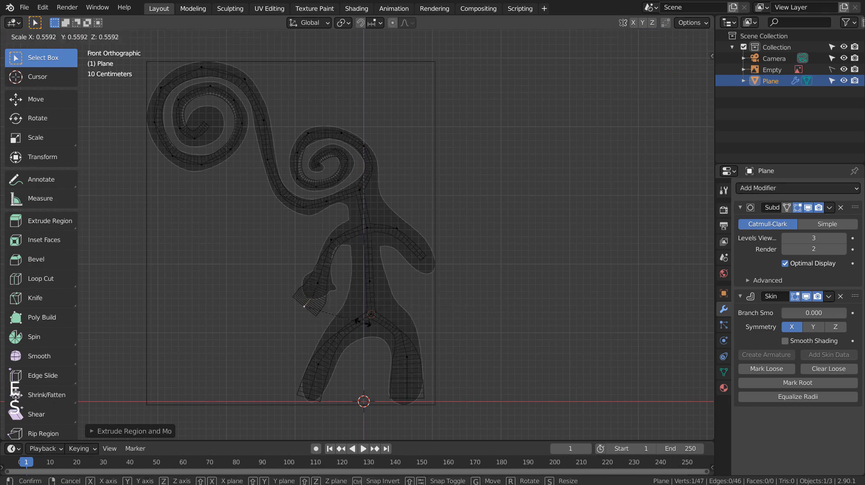
{"action": "left_click", "coordinate": [276, 328]}
{"action": "key", "text": "ctrl+z"}
- Shrink the skin radius at the tip vertex of the left-hand hand
{"action": "key", "text": "ctrl+a"}
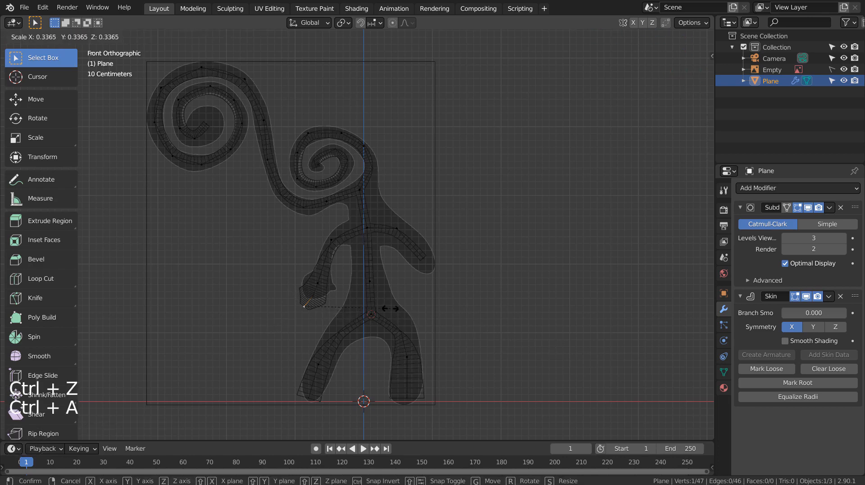
{"action": "left_click", "coordinate": [391, 308]}
{"action": "key", "text": "Tab"}
{"action": "key", "text": "Tab"}
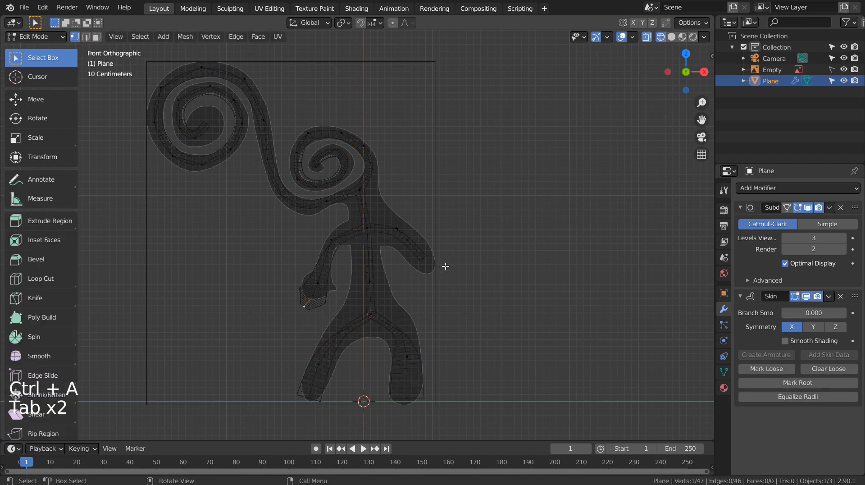
- Extrude a short hand vertex from the end of the right-hand arm and enlarge its skin radius
{"action": "left_click", "coordinate": [430, 263]}
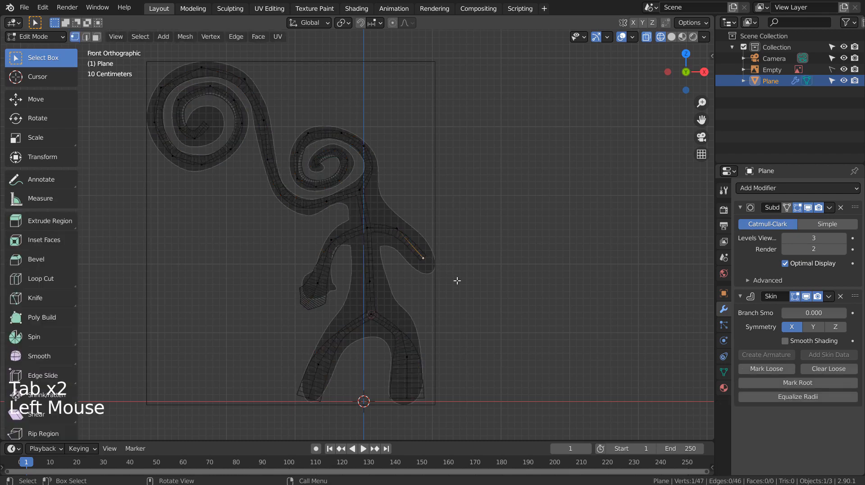
{"action": "key", "text": "e"}
{"action": "left_click", "coordinate": [463, 286]}
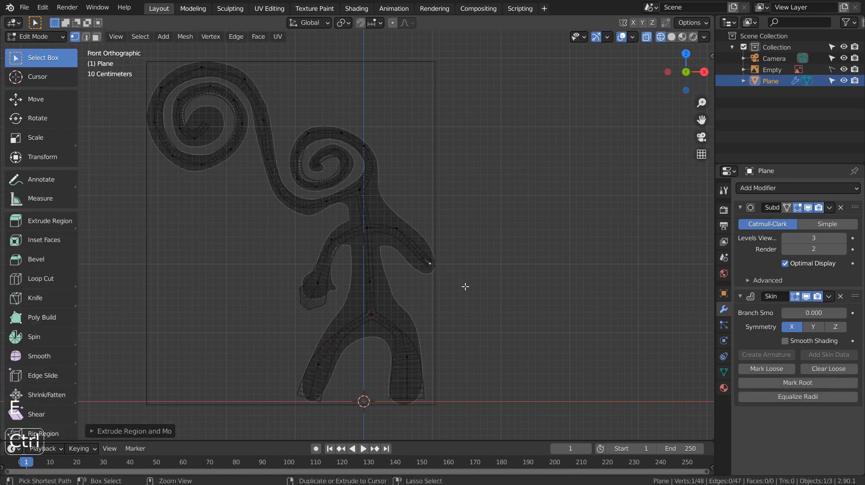
{"action": "key", "text": "ctrl+a"}
{"action": "left_click", "coordinate": [525, 286]}
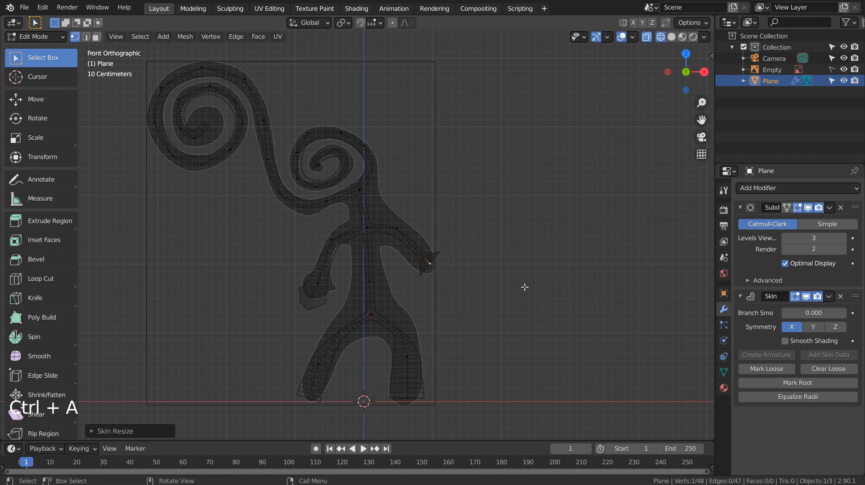
- Enlarge the skin slightly at the right-hand hand's vertex and extrude a tip vertex outward from it, continuing the arm's direction
{"action": "key", "text": "ctrl+a"}
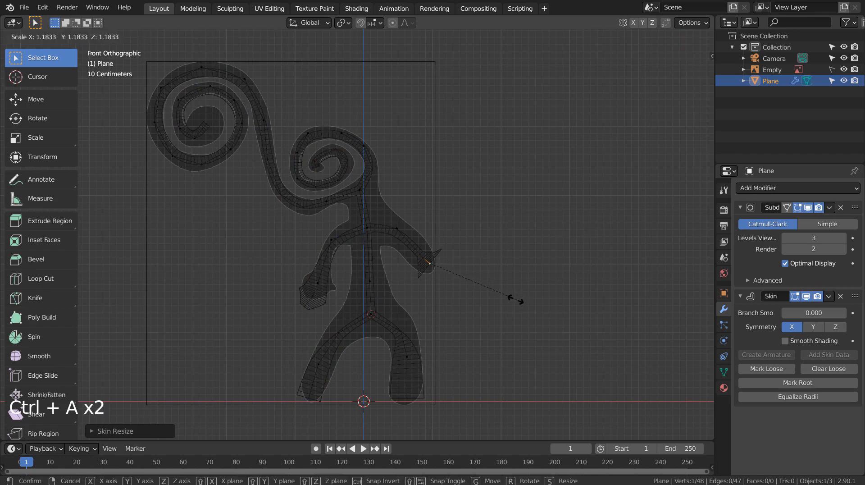
{"action": "left_click", "coordinate": [496, 288]}
{"action": "key", "text": "e"}
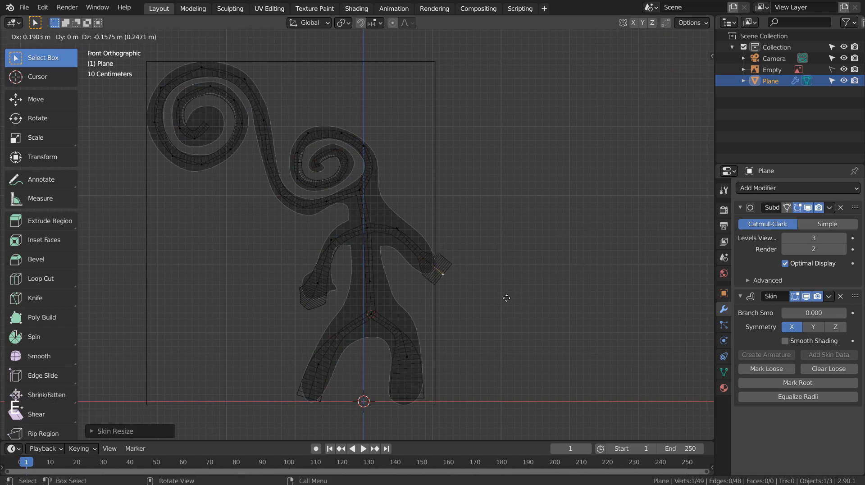
{"action": "left_click", "coordinate": [545, 281]}
- Shrink the skin radius at the tip vertex of the right-hand hand
{"action": "key", "text": "ctrl+a"}
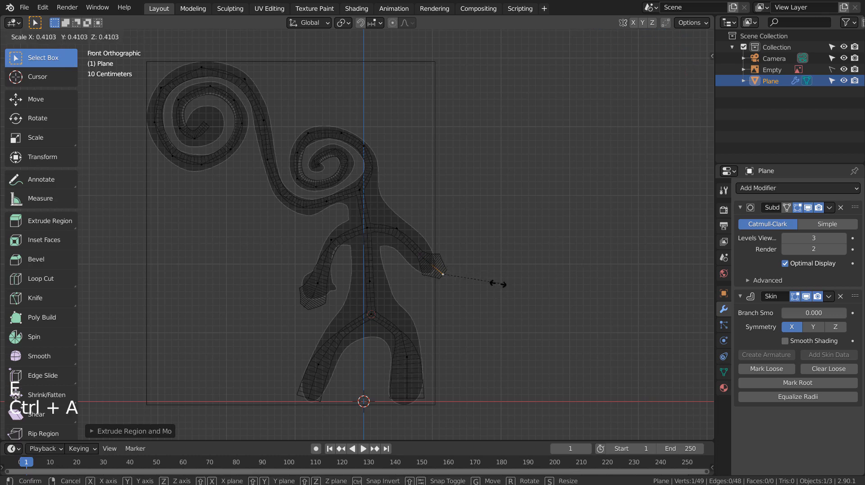
{"action": "left_click", "coordinate": [472, 284]}
{"action": "key", "text": "Tab"}
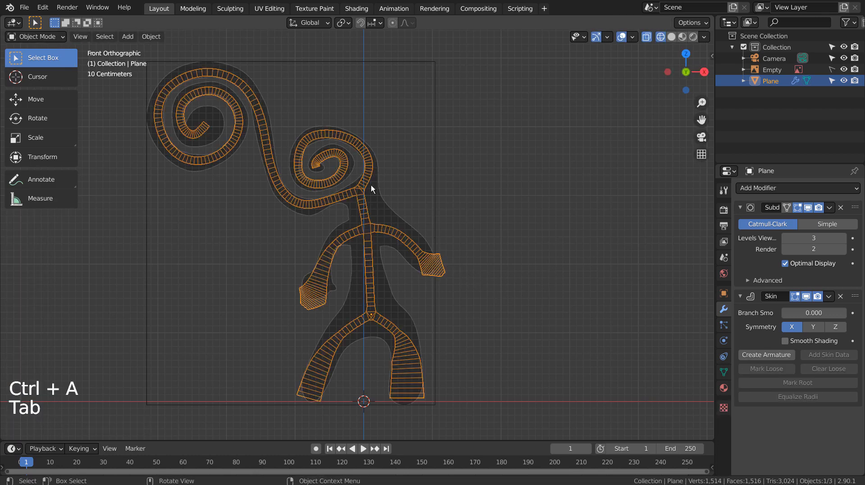
- Enlarge the skin radius at the second-to-last vertex of the small curl's inner end
{"action": "key", "text": "Tab"}
{"action": "left_click", "coordinate": [316, 165]}
{"action": "scroll", "coordinate": [344, 169], "scroll_direction": "up", "scroll_amount": 4}
{"action": "middle_click_drag", "start_coordinate": [344, 169], "coordinate": [425, 329], "text": "shift"}
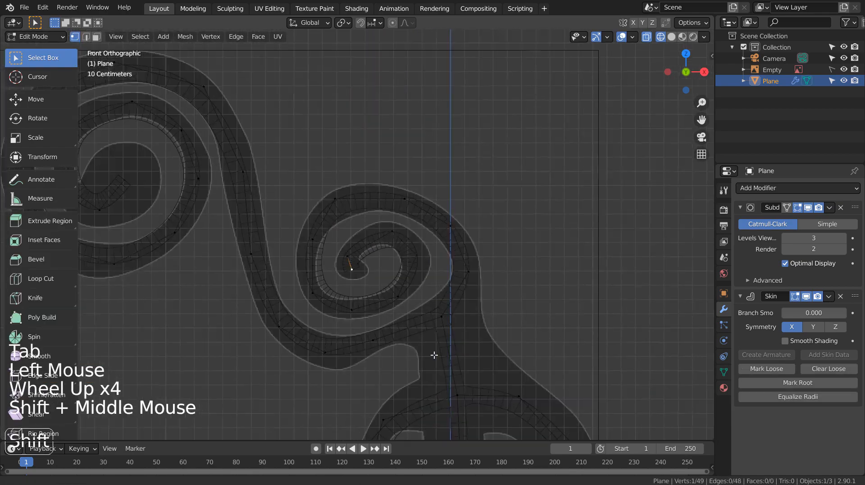
{"action": "scroll", "coordinate": [427, 327], "scroll_direction": "up", "scroll_amount": 6}
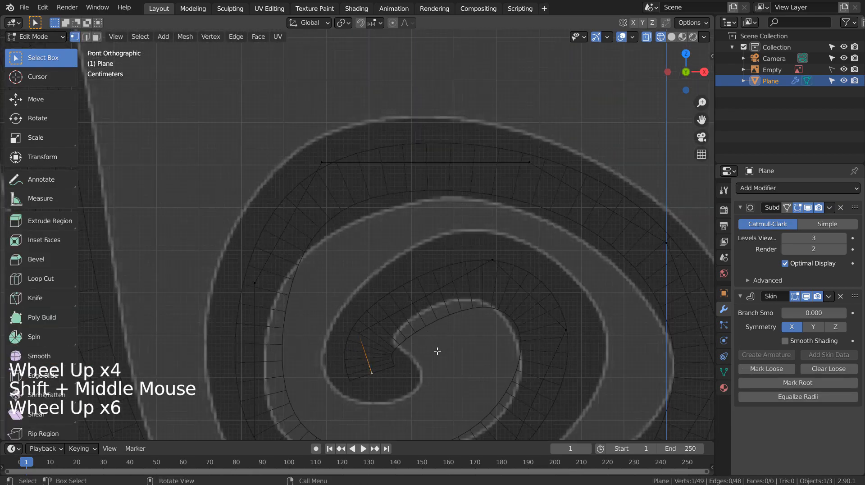
{"action": "left_click", "coordinate": [359, 334]}
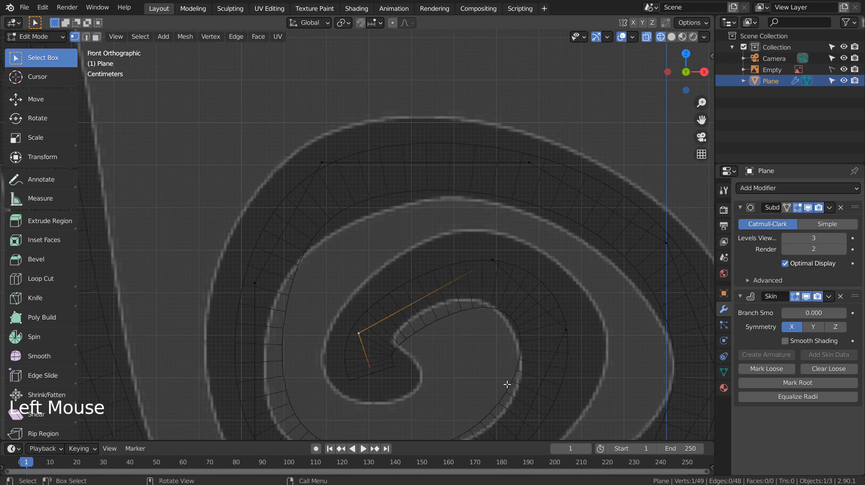
{"action": "key", "text": "ctrl+a"}
{"action": "left_click", "coordinate": [665, 411]}
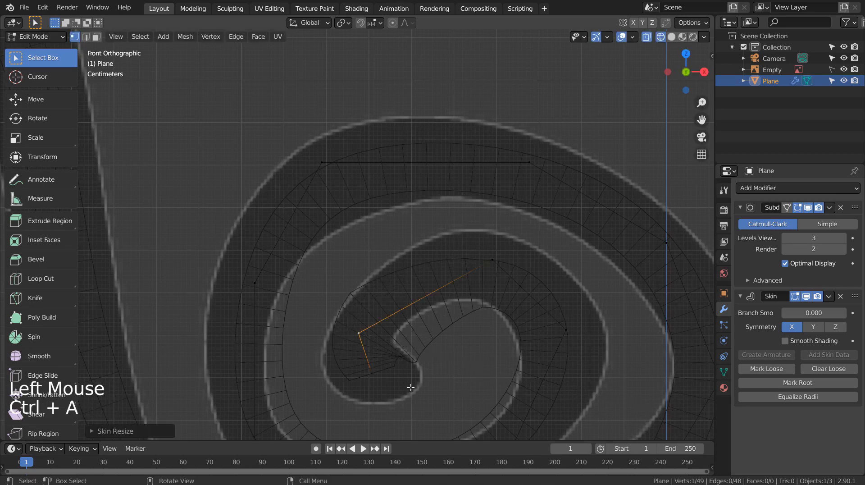
- Adjust the skin radius at the end vertex of the small inner curl to fit the reference outline
{"action": "left_click", "coordinate": [372, 373]}
{"action": "key", "text": "ctrl+a"}
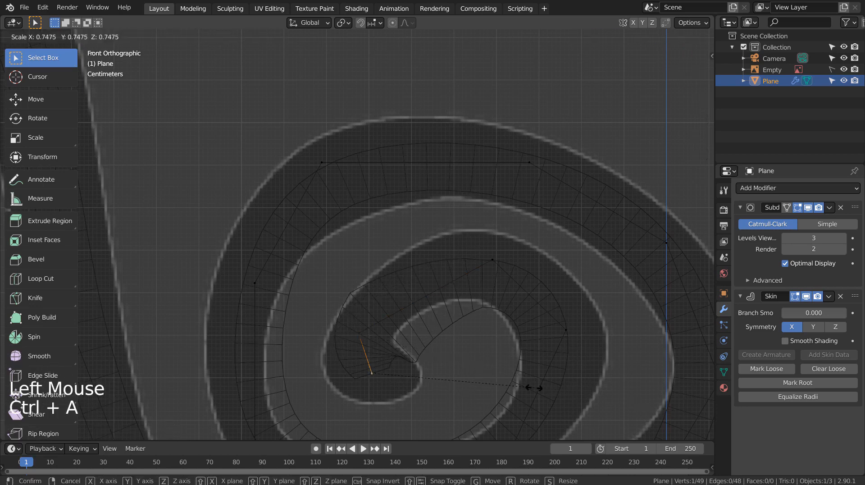
{"action": "left_click", "coordinate": [423, 377]}
{"action": "left_click", "coordinate": [373, 373]}
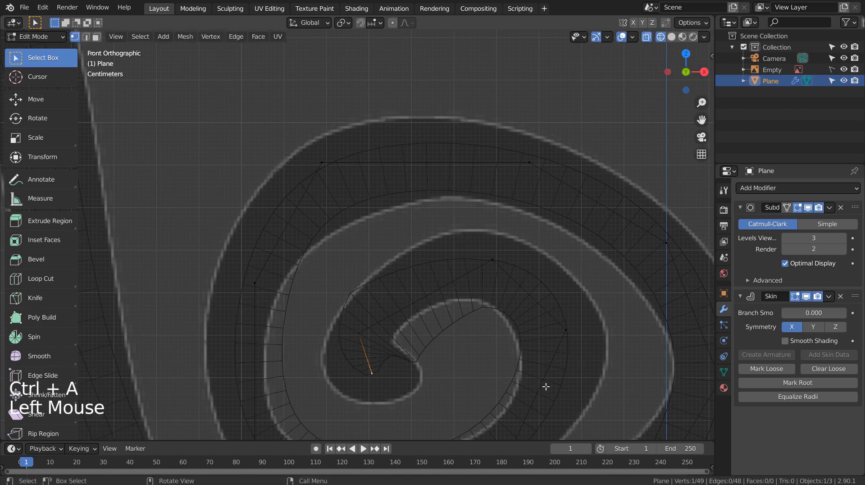
{"action": "key", "text": "ctrl+a"}
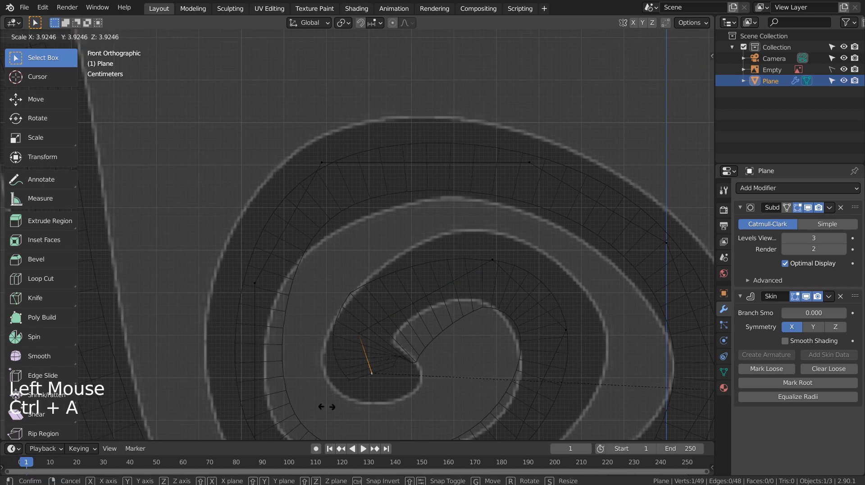
{"action": "left_click", "coordinate": [311, 401]}
- Switch to solid shading, move the small curl's end vertex down about 0.052 m, and try to rotate it
{"action": "key", "text": "shift+z"}
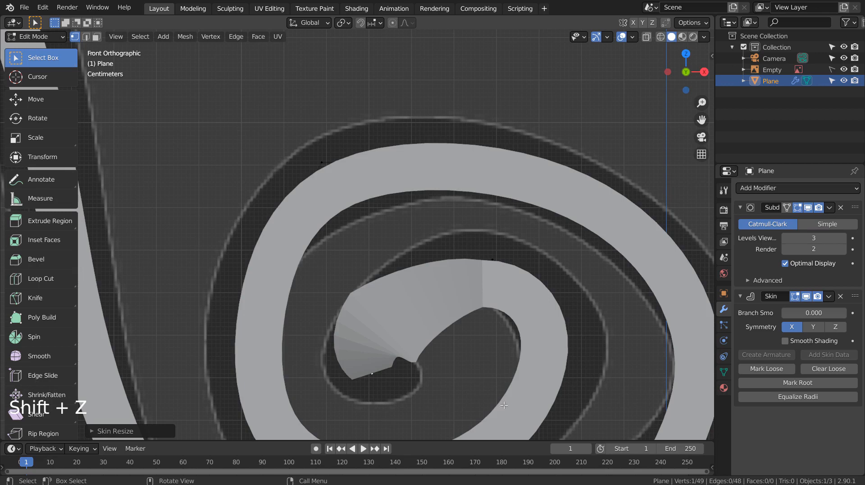
{"action": "key", "text": "g"}
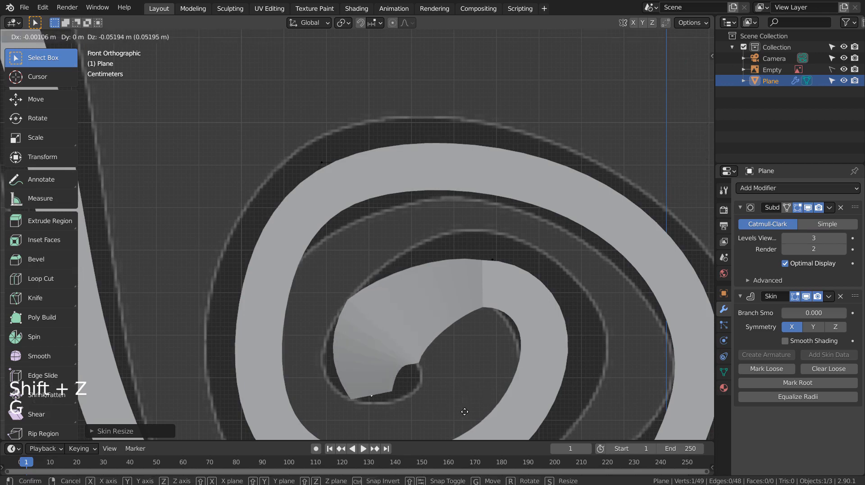
{"action": "left_click", "coordinate": [465, 411]}
{"action": "key", "text": "r"}
{"action": "left_click", "coordinate": [424, 409]}
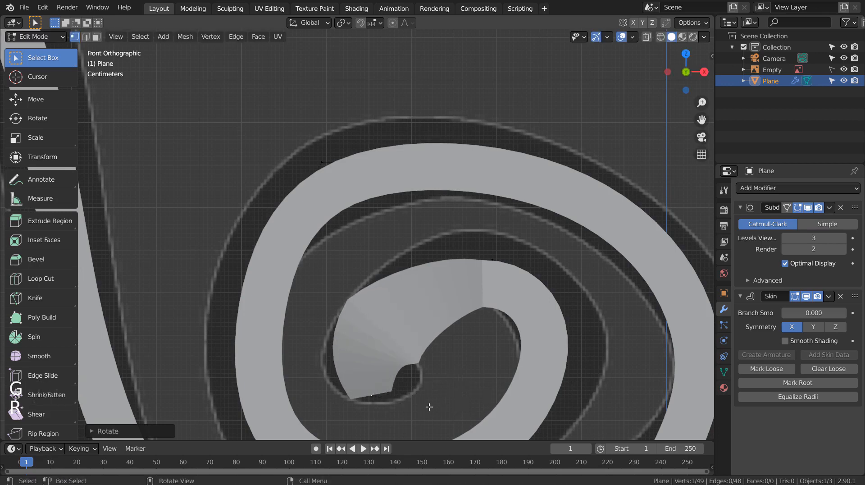
{"action": "key", "text": "r"}
{"action": "left_click", "coordinate": [404, 413]}
- Return to wireframe shading and shrink the skin at the small curl's second-to-last vertex to about 0.52 of its size
{"action": "middle_click_drag", "start_coordinate": [403, 413], "coordinate": [410, 333]}
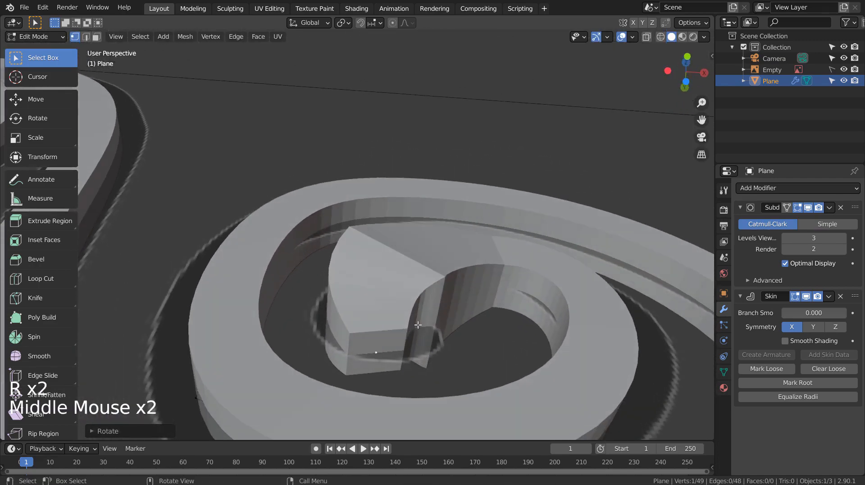
{"action": "key", "text": "Tab"}
{"action": "key", "text": "Tab"}
{"action": "key", "text": "shift+z"}
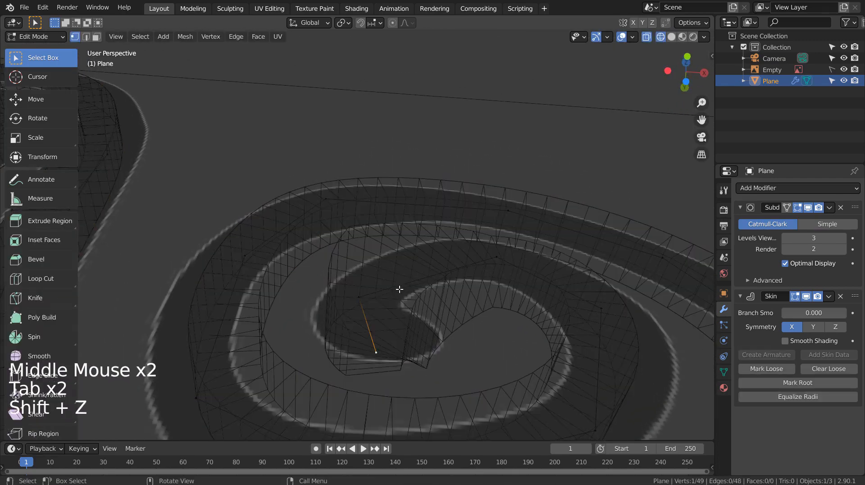
{"action": "left_click", "coordinate": [401, 289]}
{"action": "middle_click_drag", "start_coordinate": [398, 291], "coordinate": [361, 356]}
{"action": "left_click", "coordinate": [360, 343]}
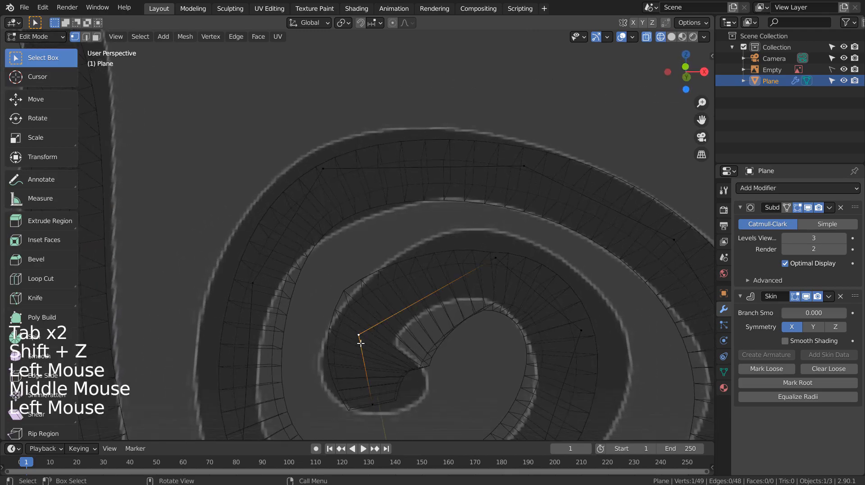
{"action": "key", "text": "ctrl+a"}
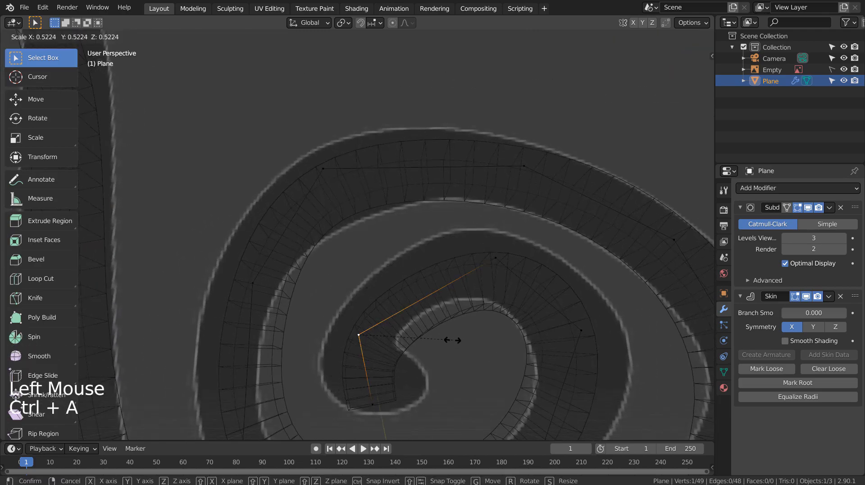
{"action": "key", "text": "Tab"}
- Return to the front view and select the skeleton vertex where the legs meet the torso in Edit Mode
{"action": "scroll", "coordinate": [453, 342], "scroll_direction": "down", "scroll_amount": 12}
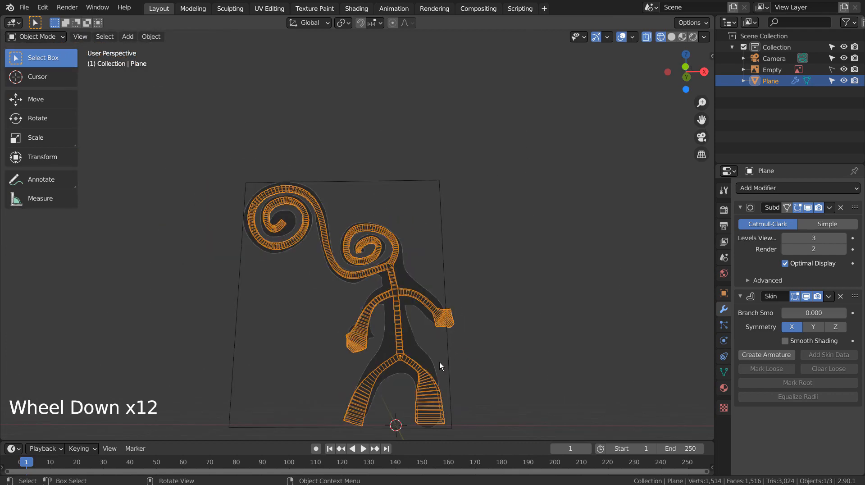
{"action": "left_click", "coordinate": [425, 381]}
{"action": "middle_click_drag", "start_coordinate": [453, 376], "coordinate": [483, 354]}
{"action": "key", "text": "KP_1"}
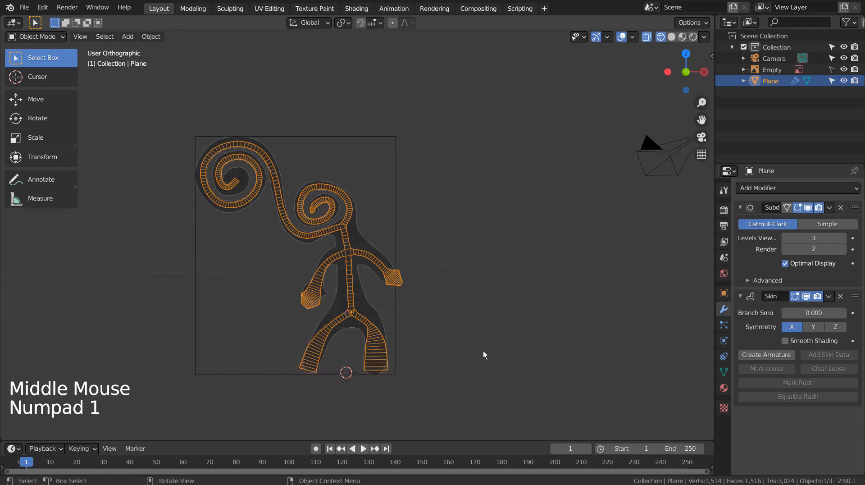
{"action": "key", "text": "Tab"}
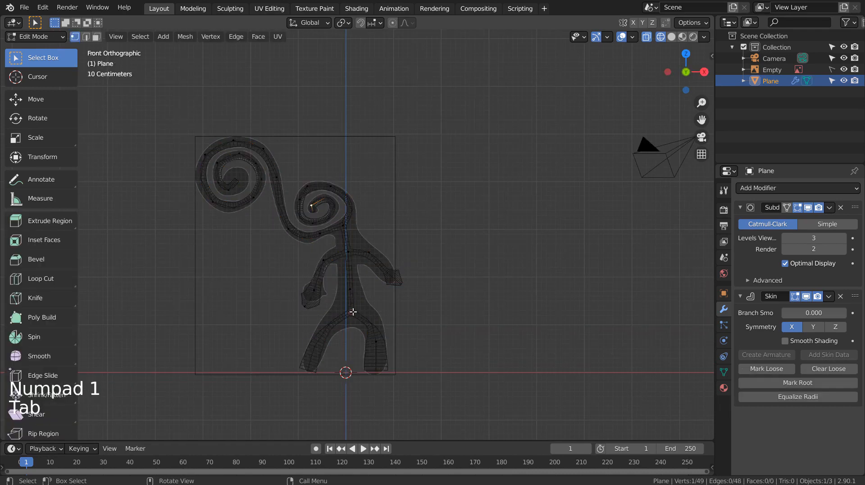
{"action": "left_click", "coordinate": [348, 311]}
{"action": "scroll", "coordinate": [430, 311], "scroll_direction": "up", "scroll_amount": 5}
{"action": "middle_click_drag", "start_coordinate": [430, 311], "coordinate": [444, 239], "text": "shift"}
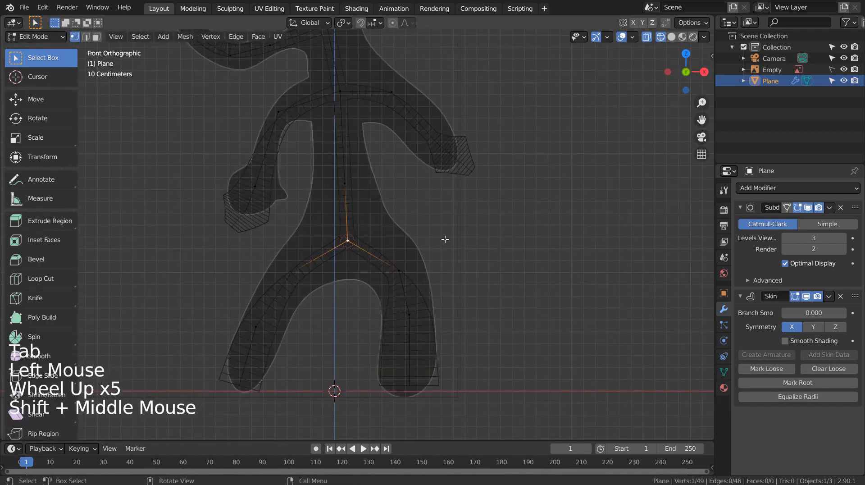
{"action": "scroll", "coordinate": [439, 250], "scroll_direction": "up", "scroll_amount": 5}
{"action": "scroll", "coordinate": [439, 249], "scroll_direction": "down", "scroll_amount": 7}
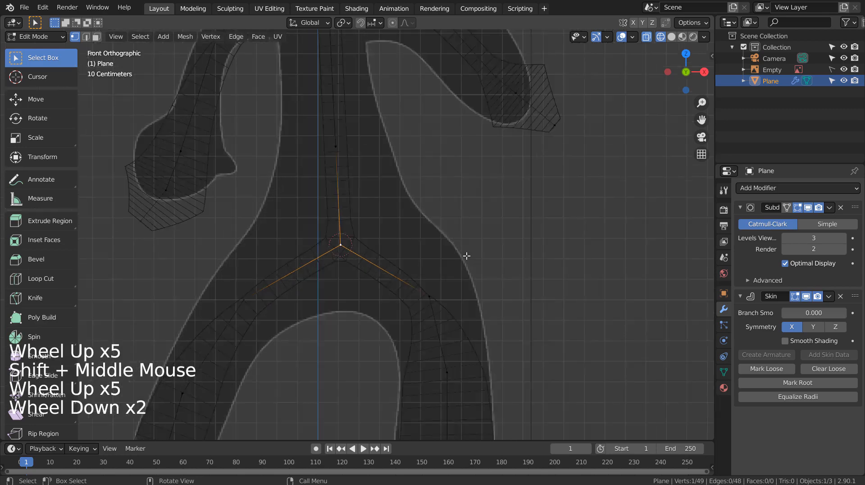
- Change the interface theme to the Blender Light V3 preset in the preferences and close them
{"action": "left_click", "coordinate": [42, 7]}
{"action": "left_click", "coordinate": [81, 166]}
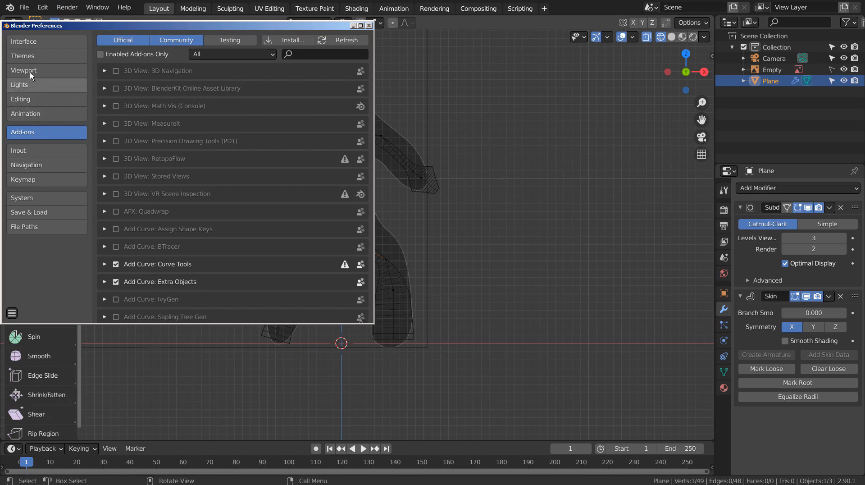
{"action": "left_click", "coordinate": [29, 57]}
{"action": "left_click", "coordinate": [173, 40]}
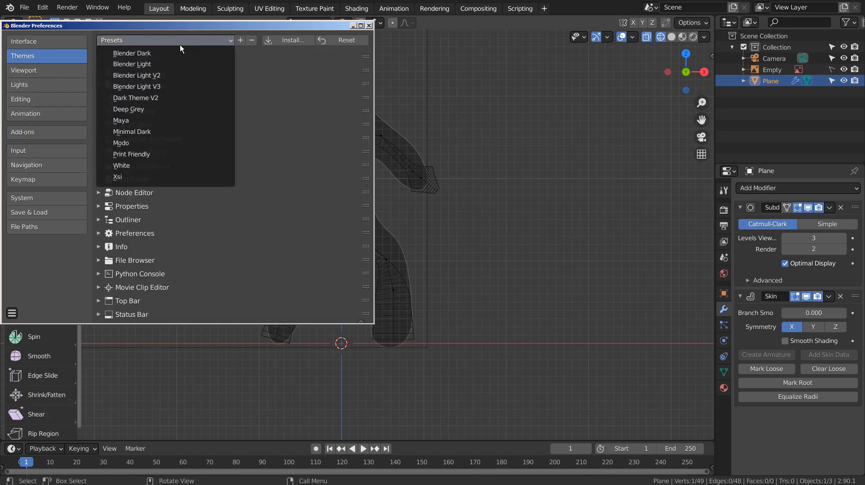
{"action": "left_click", "coordinate": [174, 87]}
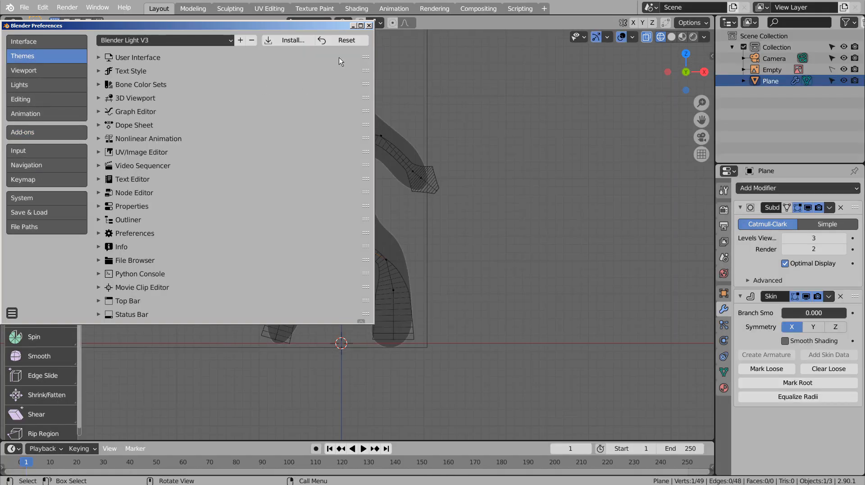
{"action": "left_click", "coordinate": [369, 26]}
- Enlarge the skin radius at the pelvis vertex to fill the hip area of the reference
{"action": "middle_click_drag", "start_coordinate": [441, 260], "coordinate": [445, 288], "text": "shift"}
{"action": "middle_click_drag", "start_coordinate": [445, 287], "coordinate": [527, 365], "text": "shift"}
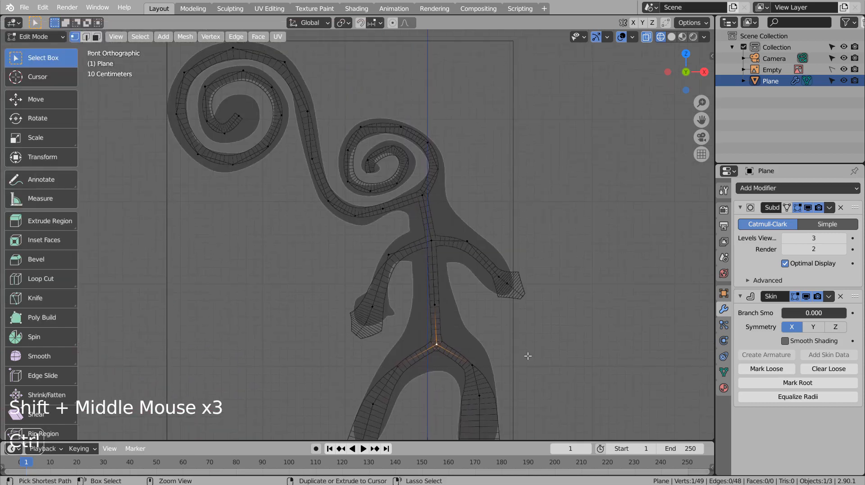
{"action": "key", "text": "ctrl+a"}
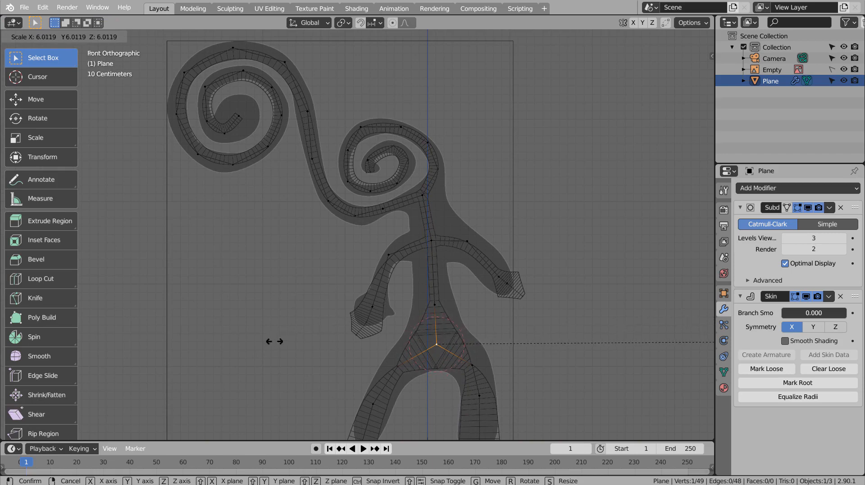
{"action": "left_click", "coordinate": [154, 345]}
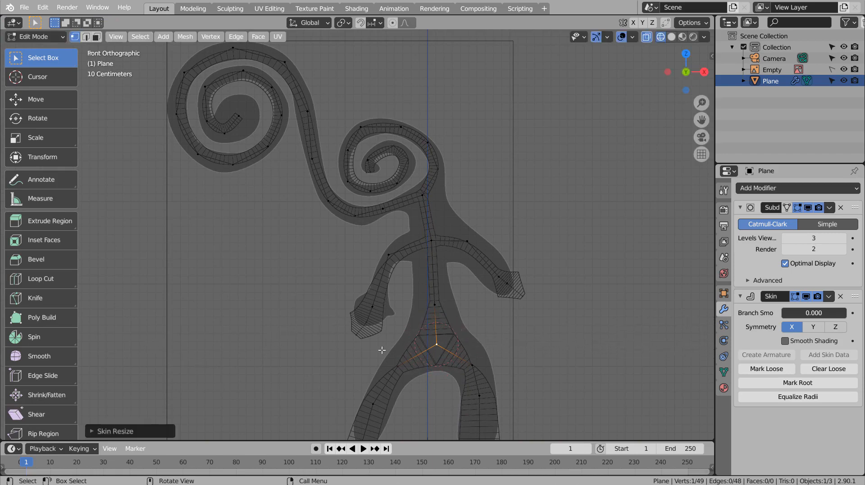
- Enlarge the skin at the top vertex of each leg to match the thigh width in the reference
{"action": "left_click", "coordinate": [471, 363]}
{"action": "key", "text": "ctrl+a"}
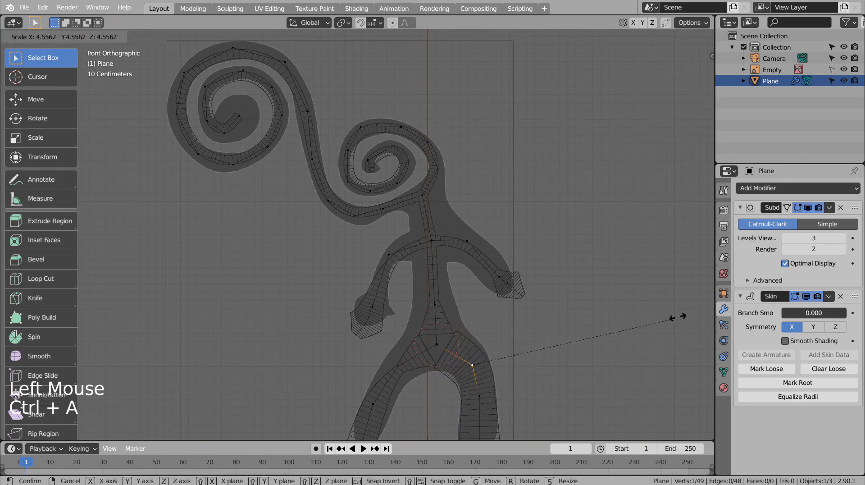
{"action": "left_click", "coordinate": [607, 328]}
{"action": "left_click", "coordinate": [397, 366]}
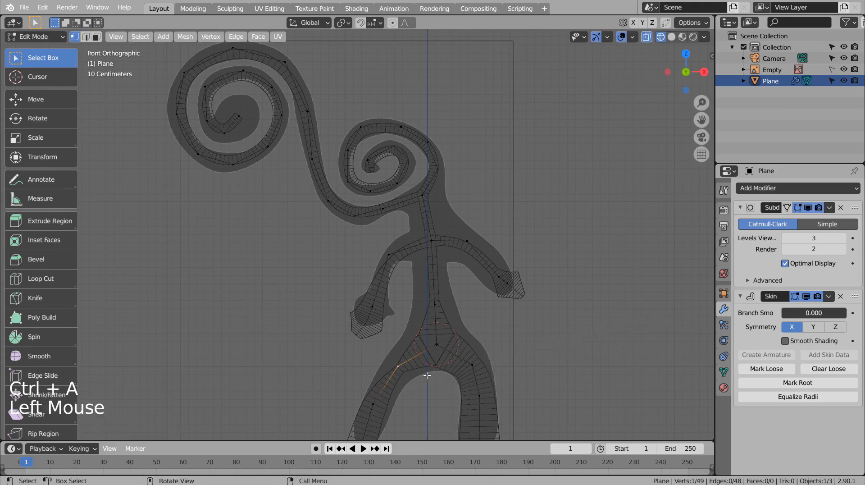
{"action": "key", "text": "ctrl+a"}
{"action": "left_click", "coordinate": [519, 407]}
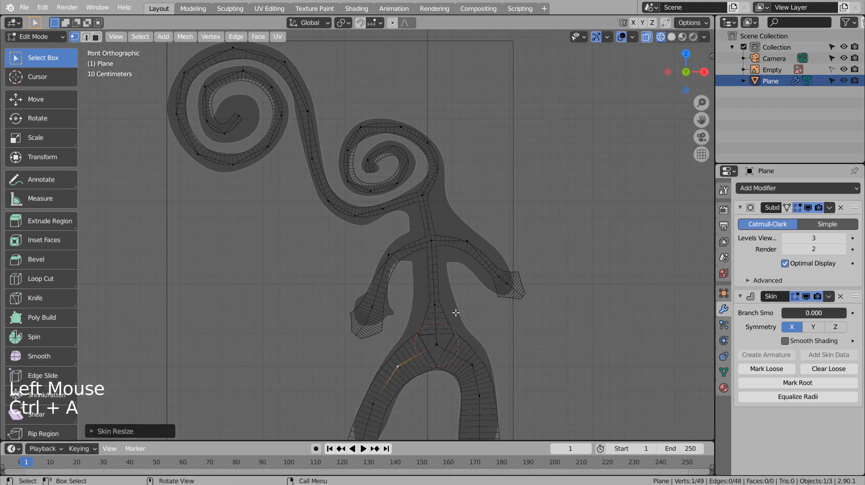
- Enlarge the skin at the middle torso vertex to match the waist width in the reference
{"action": "left_click", "coordinate": [435, 304]}
{"action": "key", "text": "ctrl+a"}
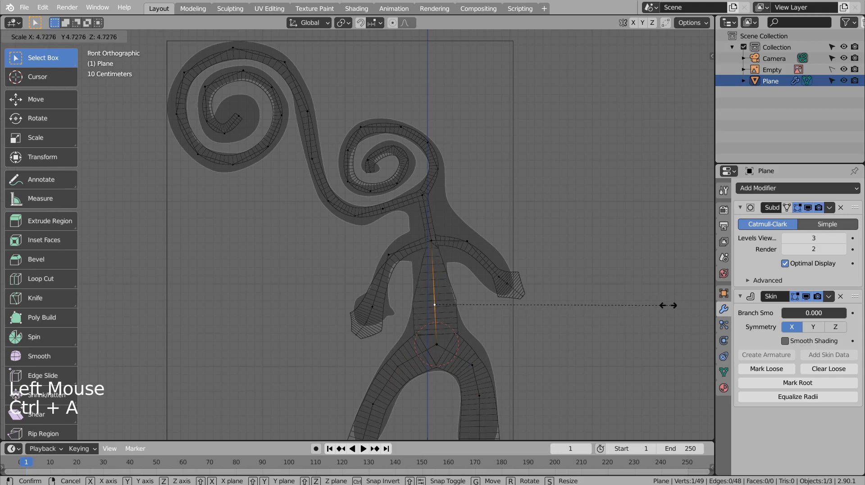
{"action": "left_click", "coordinate": [635, 304]}
- Try to resize the skin at the chest vertex where the arms meet the torso
{"action": "left_click", "coordinate": [434, 243]}
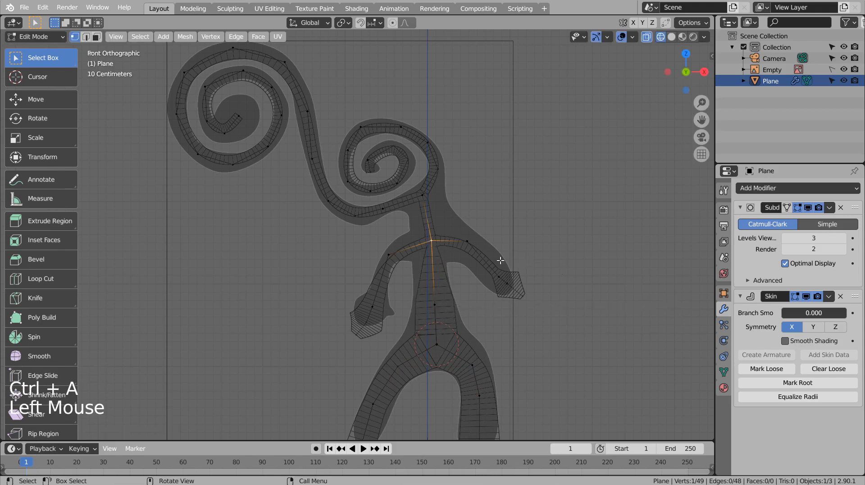
{"action": "key", "text": "ctrl+a"}
{"action": "key", "text": "ctrl+z"}
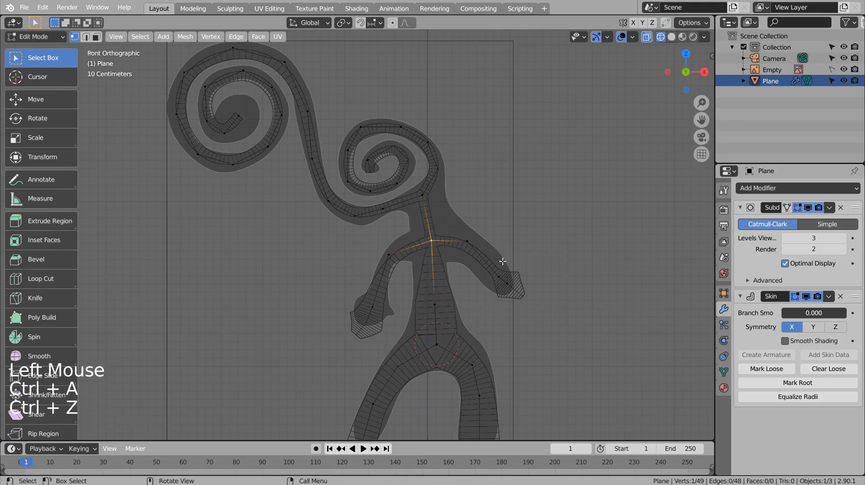
- Resize the skin at the bend vertex of each arm to match the arm width in the reference
{"action": "left_click", "coordinate": [467, 241]}
{"action": "key", "text": "ctrl+a"}
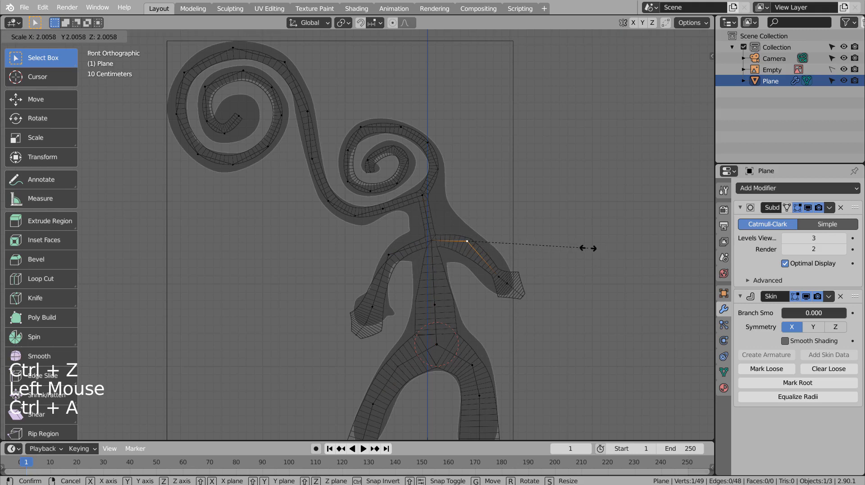
{"action": "left_click", "coordinate": [587, 248]}
{"action": "left_click", "coordinate": [389, 255]}
{"action": "key", "text": "ctrl+a"}
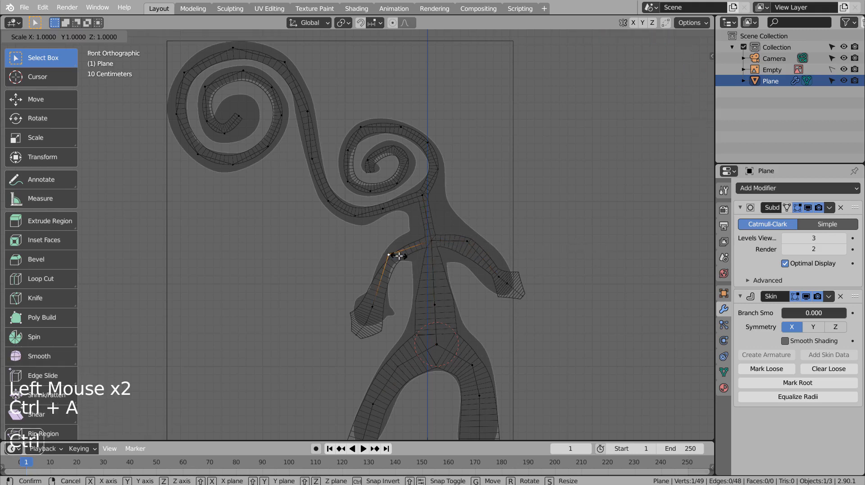
{"action": "left_click", "coordinate": [403, 268]}
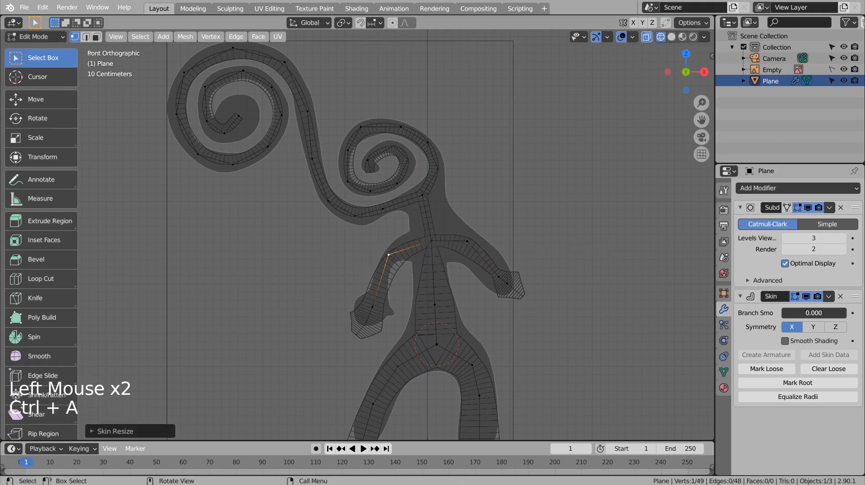
- Move the inner end vertex of the large curl closer to its neighbouring vertex and enlarge its skin
{"action": "left_click", "coordinate": [432, 209]}
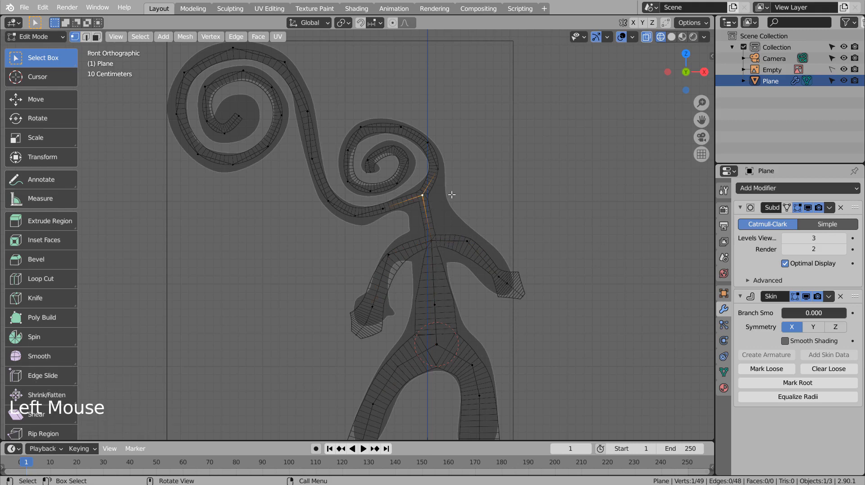
{"action": "middle_click_drag", "start_coordinate": [380, 179], "coordinate": [477, 310], "text": "shift"}
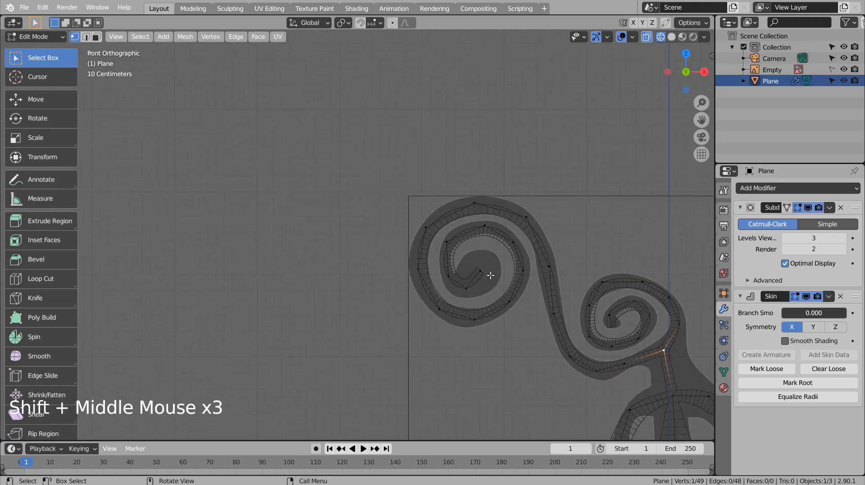
{"action": "left_click", "coordinate": [467, 286]}
{"action": "left_click", "coordinate": [481, 276]}
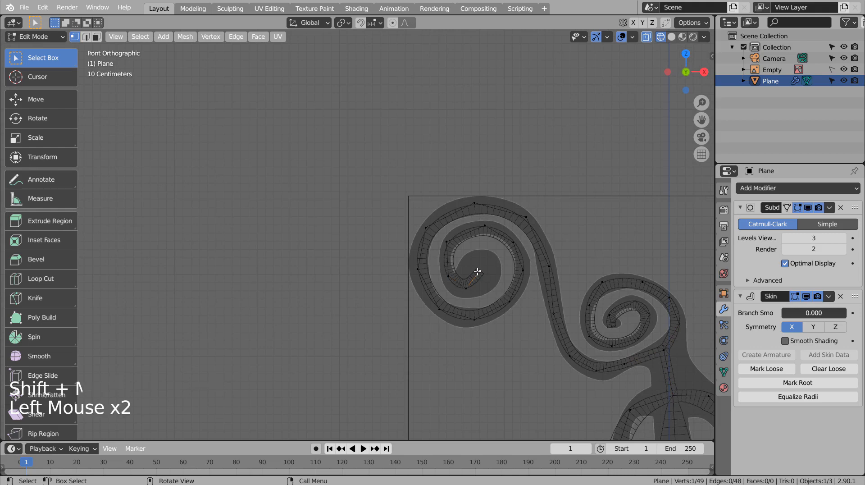
{"action": "key", "text": "g"}
{"action": "left_click", "coordinate": [480, 284]}
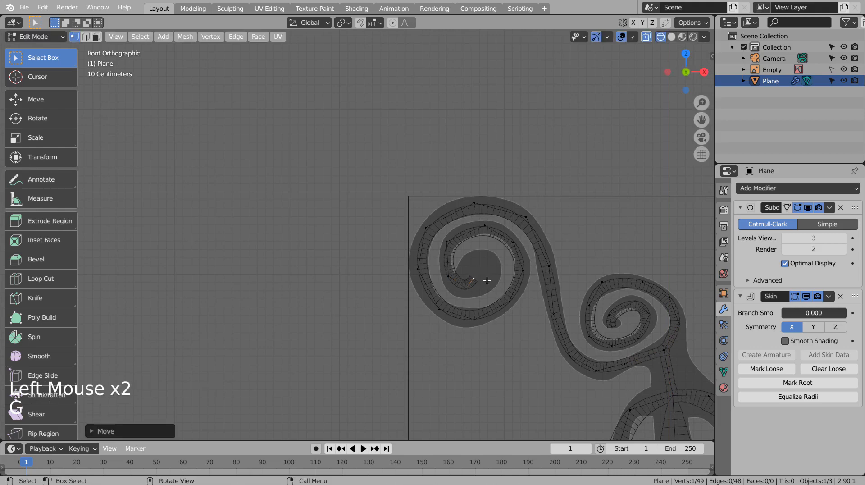
{"action": "key", "text": "ctrl+a"}
{"action": "left_click", "coordinate": [514, 293]}
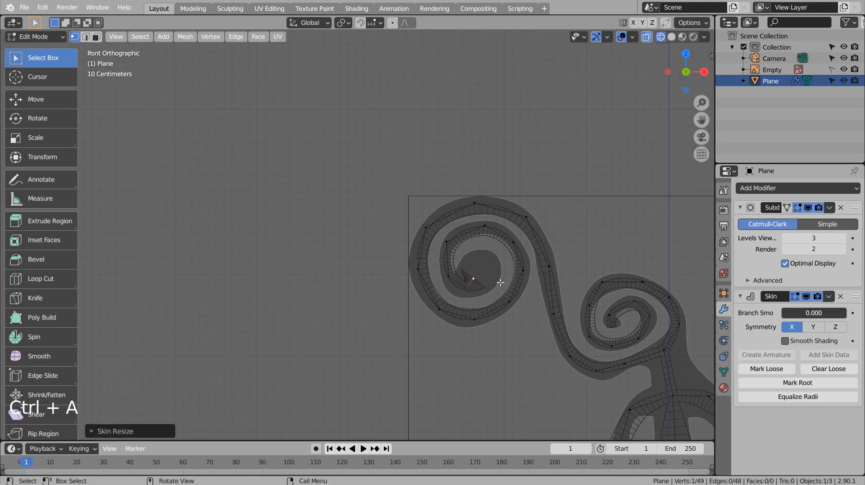
- Extrude a new vertex from the large curl's inner end and position it to fill the curl's centre
{"action": "key", "text": "e"}
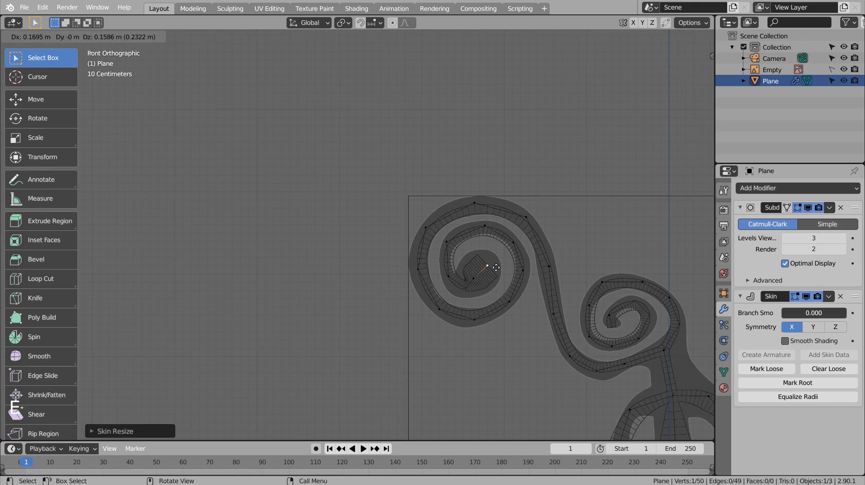
{"action": "left_click", "coordinate": [496, 267]}
{"action": "key", "text": "r"}
{"action": "key", "text": "g"}
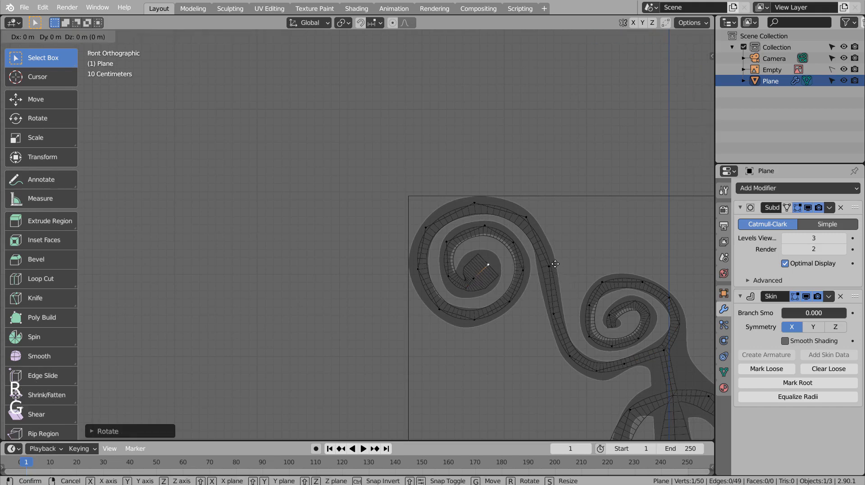
{"action": "left_click", "coordinate": [564, 271]}
- Shrink the skin at the curl's new tip vertex, reposition the vertex before it, and leave Edit Mode
{"action": "key", "text": "ctrl+a"}
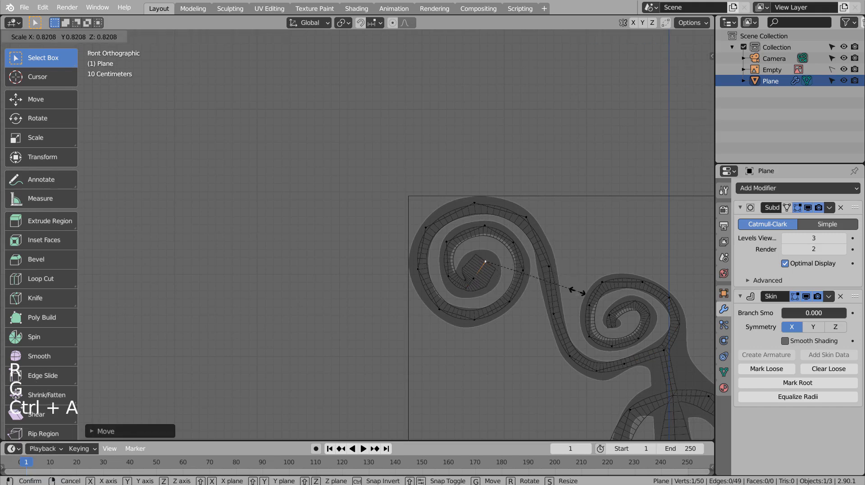
{"action": "left_click", "coordinate": [508, 277]}
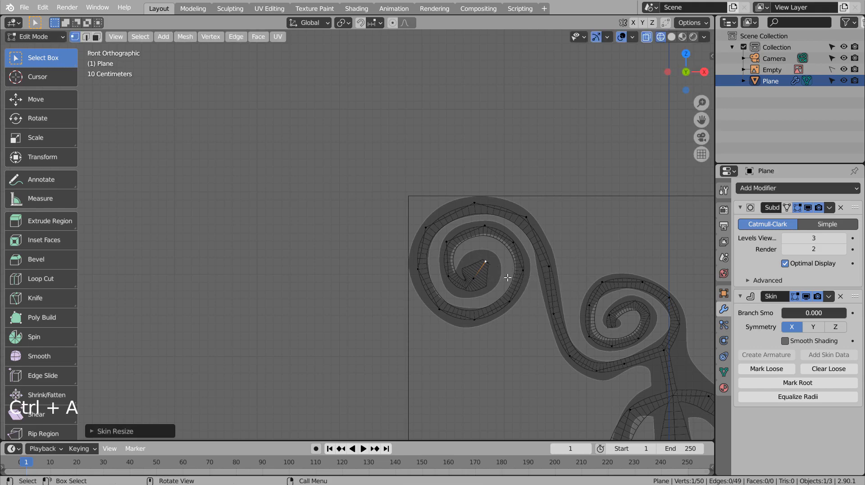
{"action": "left_click", "coordinate": [479, 280]}
{"action": "key", "text": "g"}
{"action": "left_click", "coordinate": [492, 279]}
{"action": "key", "text": "Tab"}
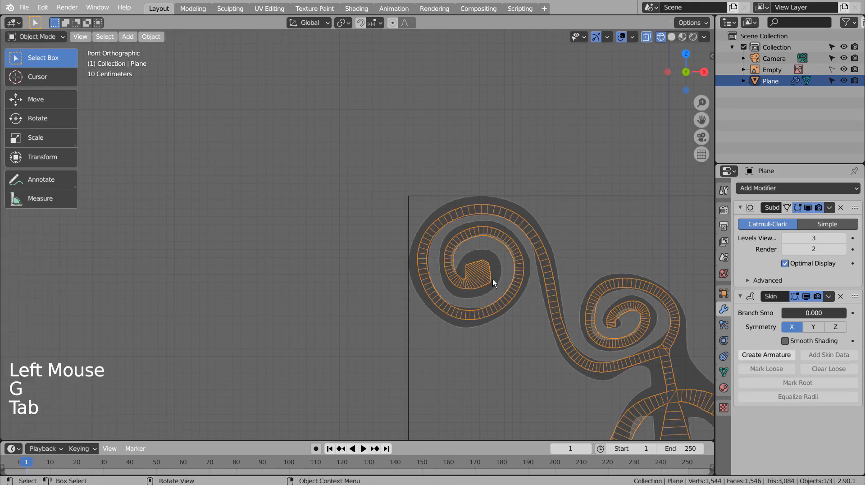
- Inspect the whole skinned character against the reference from the front and at an angle
{"action": "scroll", "coordinate": [526, 302], "scroll_direction": "down", "scroll_amount": 6}
{"action": "left_click", "coordinate": [542, 328]}
{"action": "middle_click_drag", "start_coordinate": [541, 328], "coordinate": [465, 359]}
{"action": "middle_click_drag", "start_coordinate": [559, 361], "coordinate": [494, 355], "text": "shift"}
{"action": "key", "text": "KP_1"}
{"action": "key", "text": "KP_2"}
{"action": "key", "text": "KP_1"}
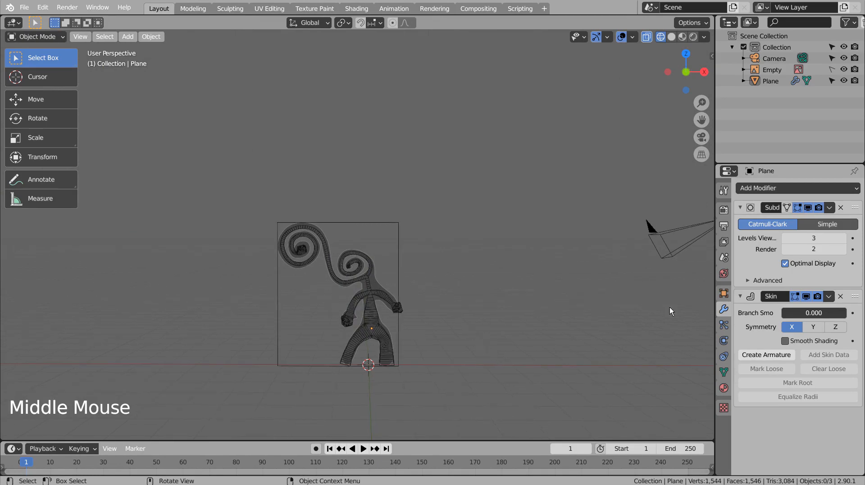
- Turn off the Transparent film option in the render settings
{"action": "left_click", "coordinate": [723, 211]}
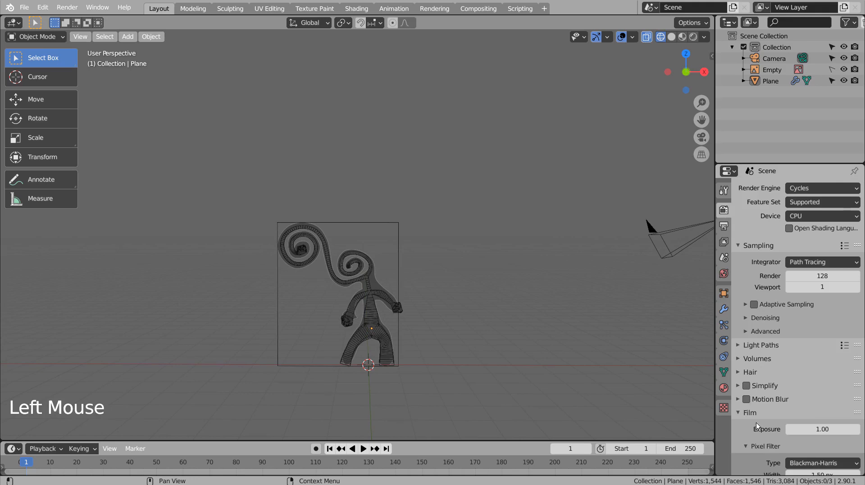
{"action": "scroll", "coordinate": [756, 426], "scroll_direction": "down", "scroll_amount": 8}
{"action": "left_click", "coordinate": [756, 348]}
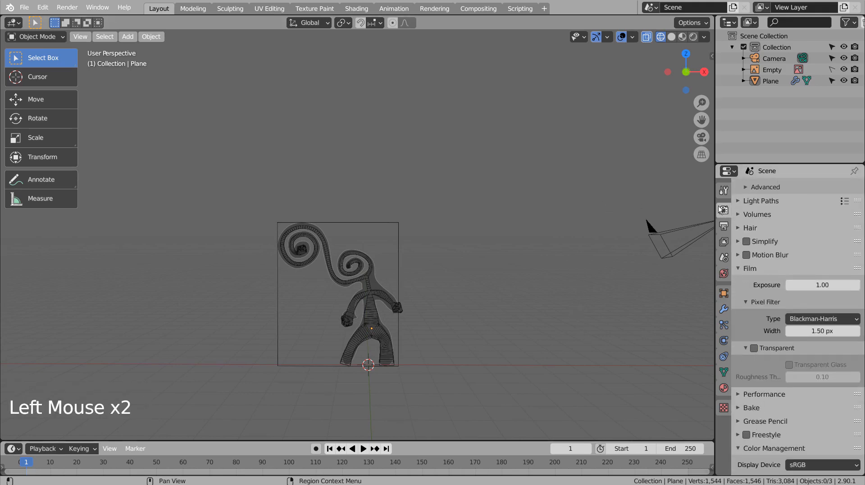
- Replace the world's forest.exr background colour with a black RGB colour and switch the viewport to rendered shading
{"action": "left_click", "coordinate": [724, 275]}
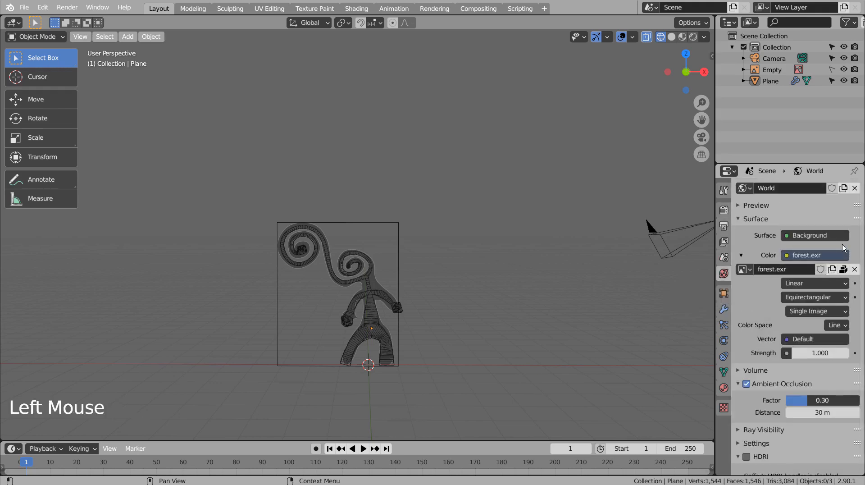
{"action": "left_click", "coordinate": [786, 255]}
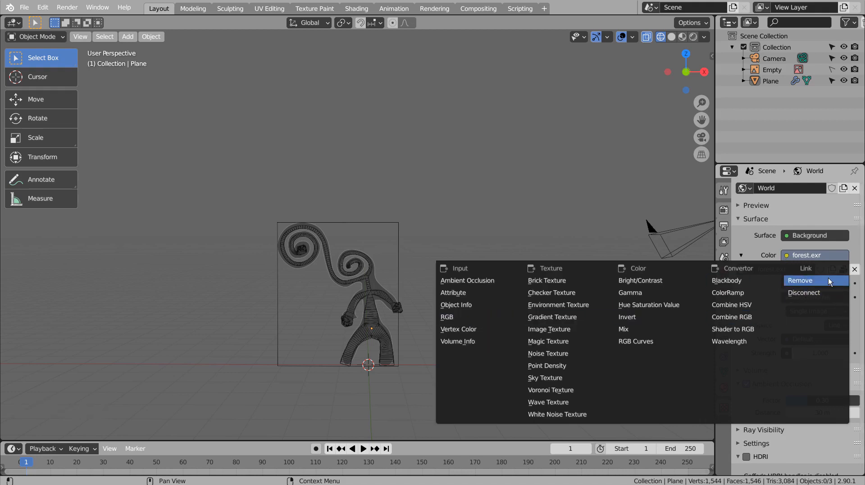
{"action": "left_click", "coordinate": [465, 318]}
{"action": "left_click_drag", "start_coordinate": [856, 284], "coordinate": [857, 320]}
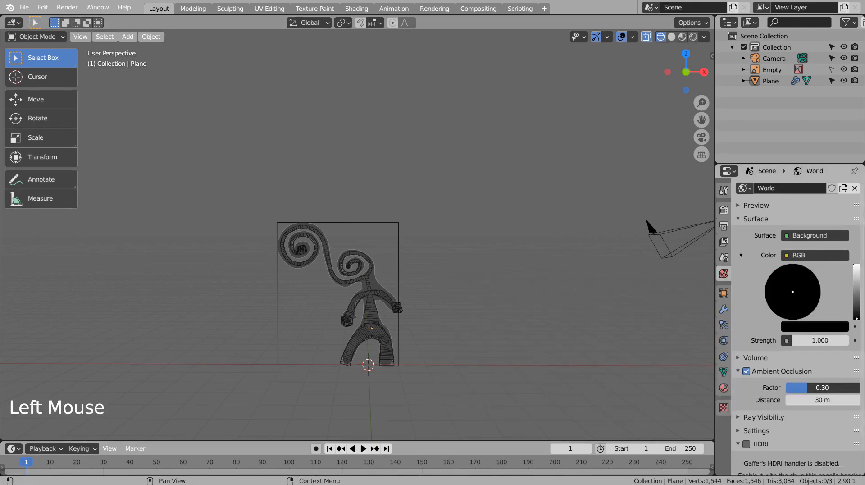
{"action": "left_click", "coordinate": [685, 41]}
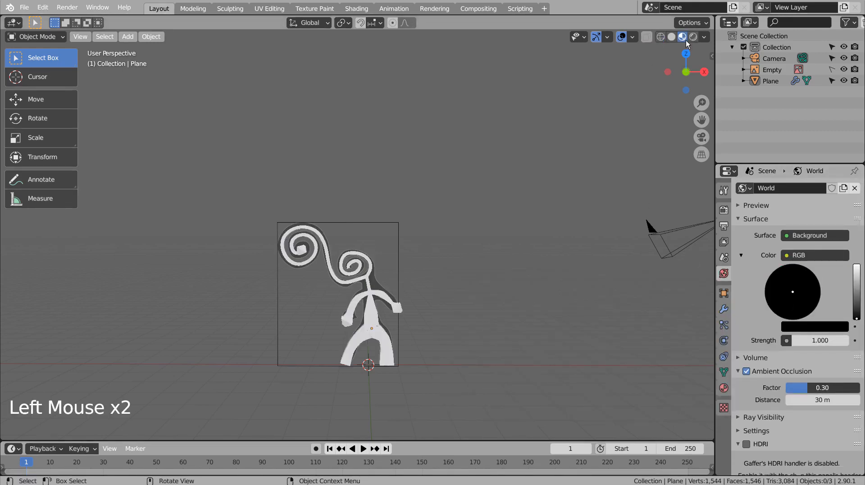
{"action": "left_click", "coordinate": [691, 38]}
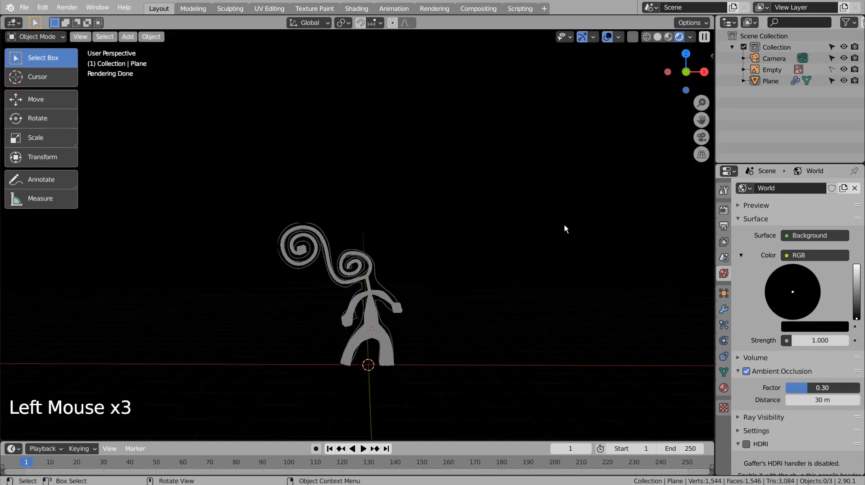
- Add a new material to the character mesh
{"action": "left_click", "coordinate": [370, 332]}
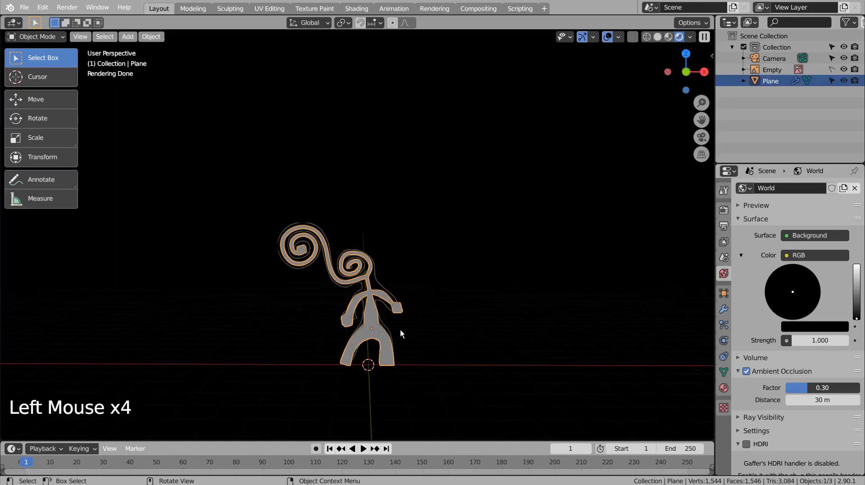
{"action": "left_click", "coordinate": [723, 388]}
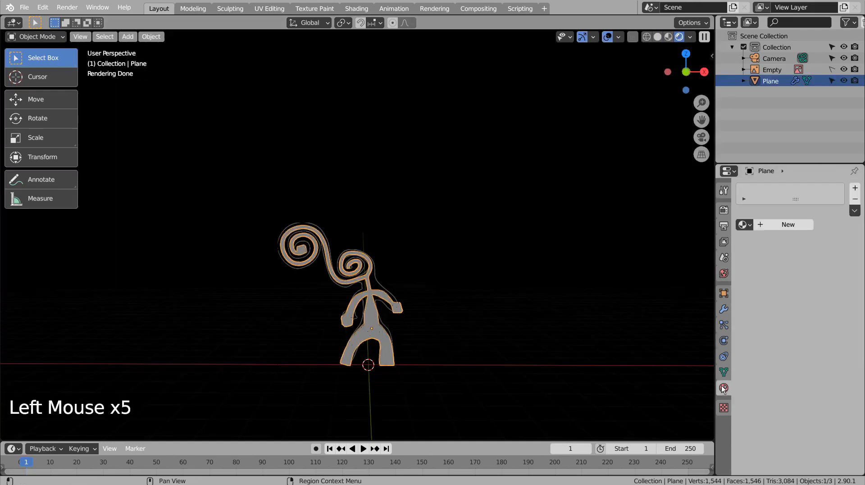
{"action": "left_click", "coordinate": [598, 347]}
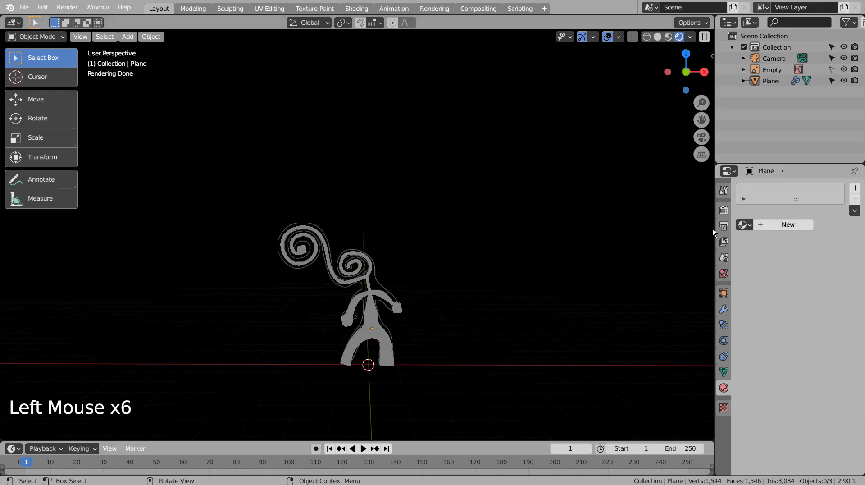
{"action": "left_click", "coordinate": [343, 282]}
{"action": "left_click", "coordinate": [777, 223]}
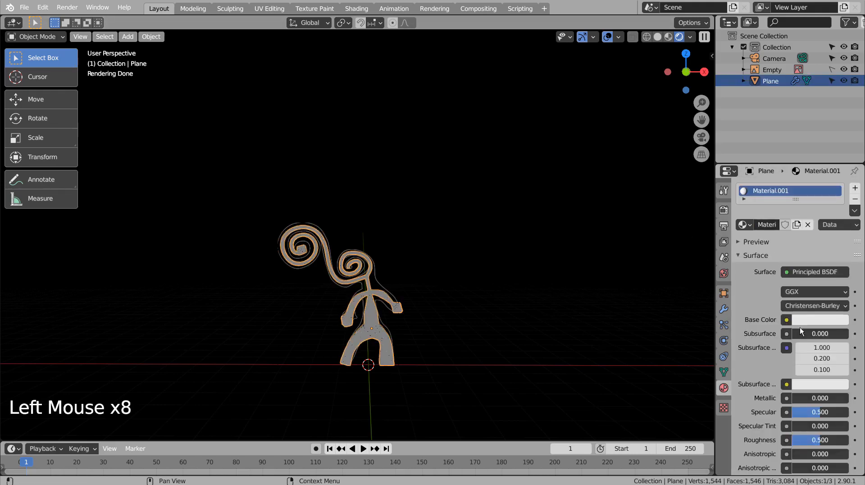
- Change the character material's surface to Emission and set its colour to saturated blue
{"action": "left_click", "coordinate": [823, 321]}
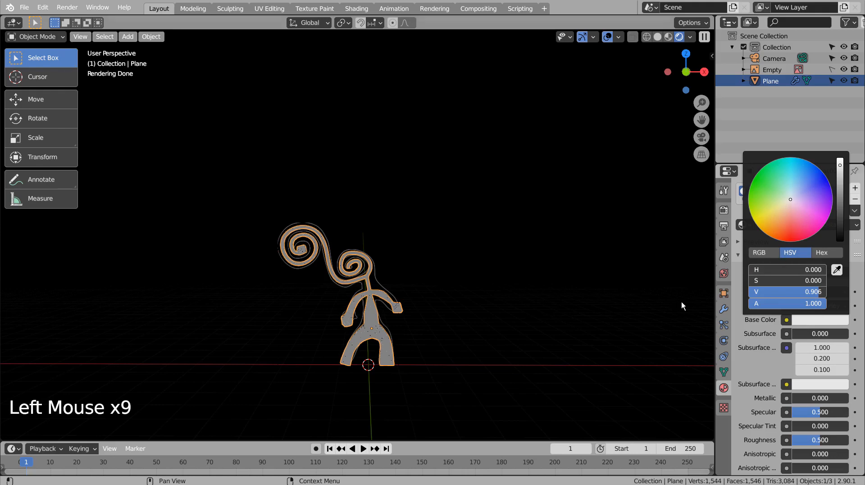
{"action": "left_click", "coordinate": [804, 272]}
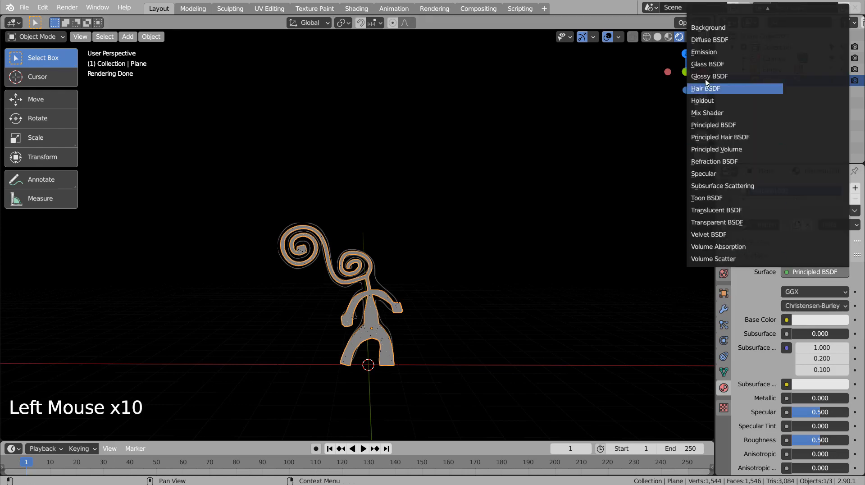
{"action": "left_click", "coordinate": [704, 52]}
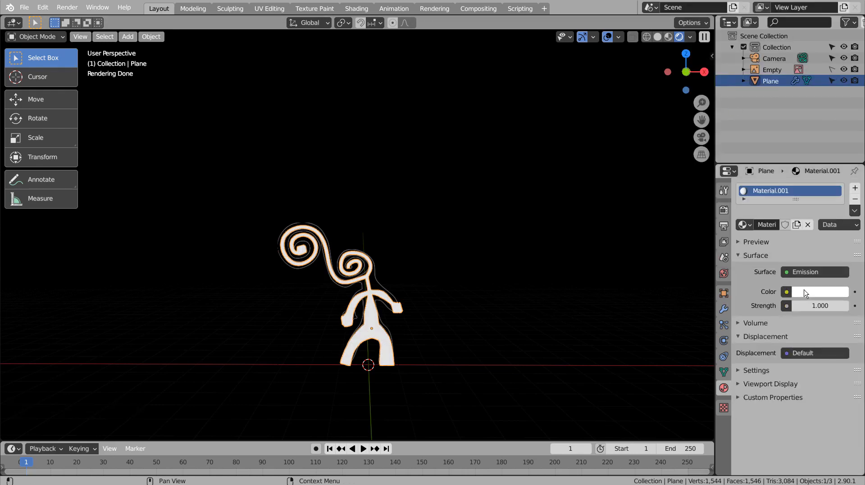
{"action": "left_click", "coordinate": [813, 293]}
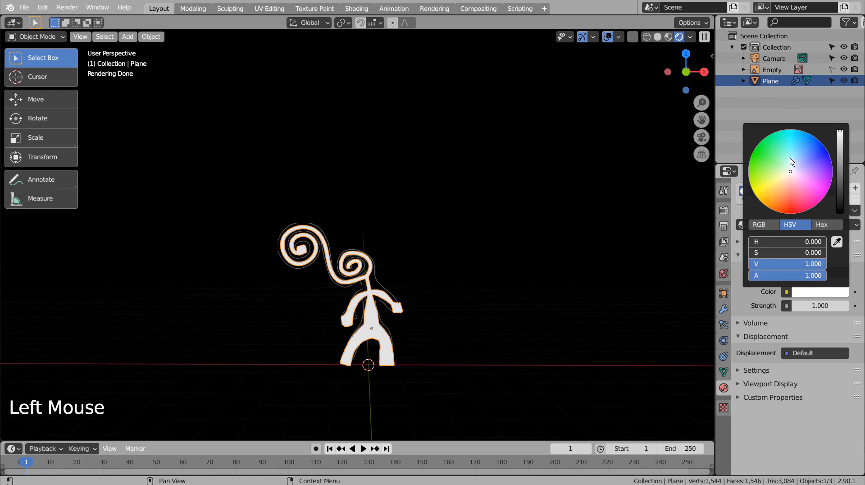
{"action": "left_click", "coordinate": [818, 140]}
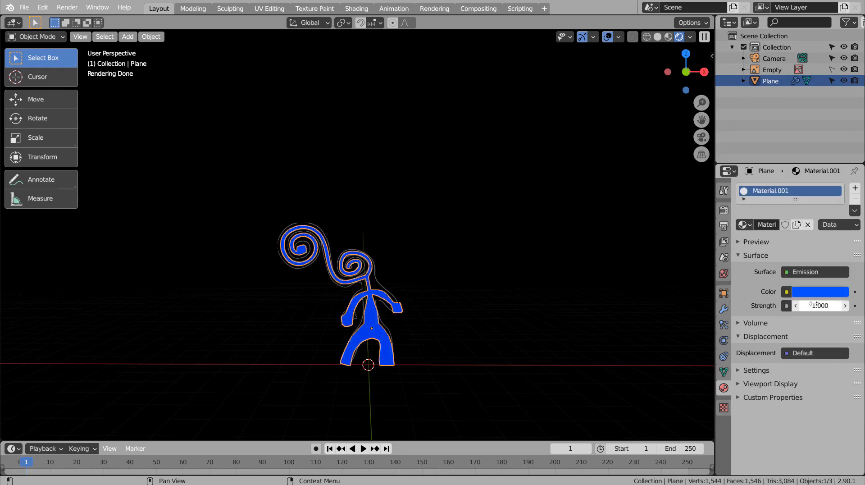
- Set the render engine to Eevee and enable Bloom
{"action": "left_click", "coordinate": [728, 211]}
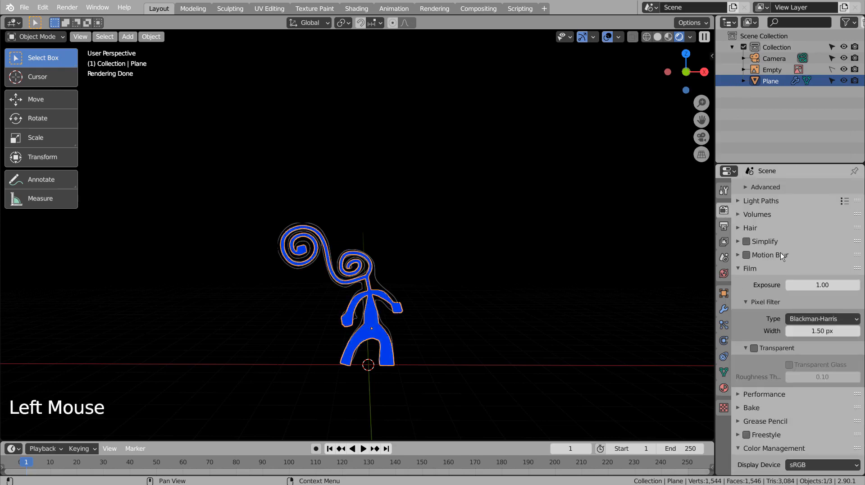
{"action": "scroll", "coordinate": [751, 234], "scroll_direction": "up", "scroll_amount": 12}
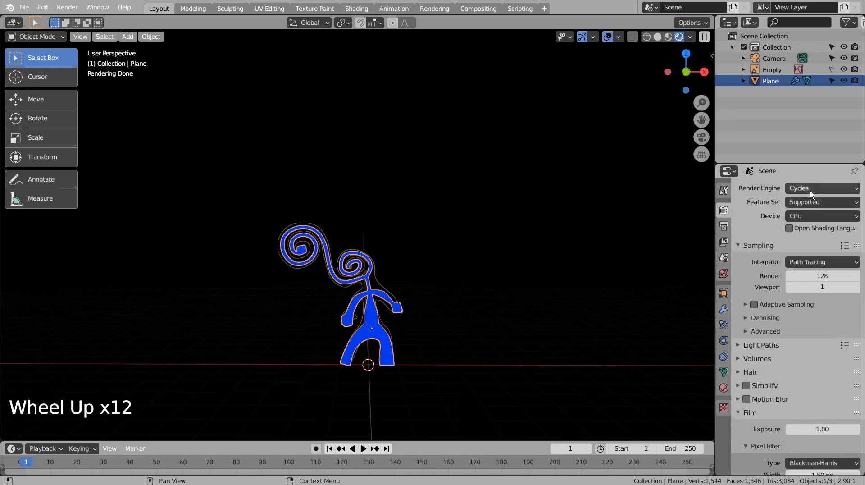
{"action": "left_click", "coordinate": [810, 189]}
{"action": "left_click", "coordinate": [798, 202]}
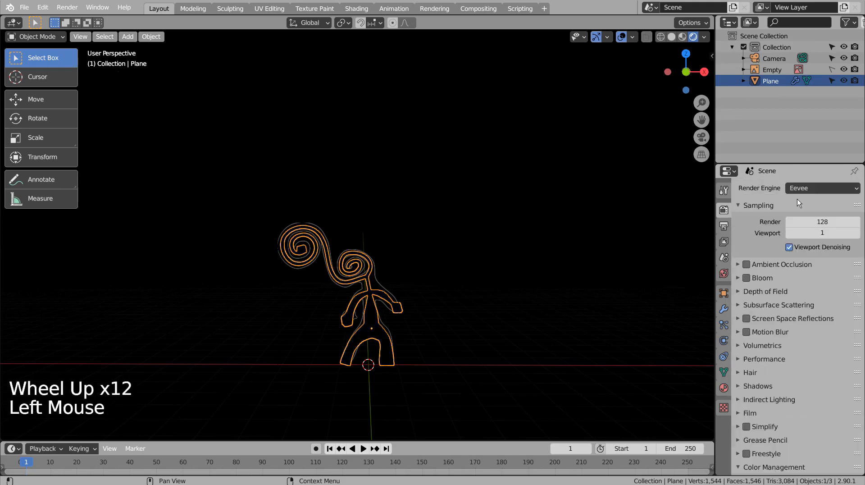
{"action": "left_click", "coordinate": [745, 277]}
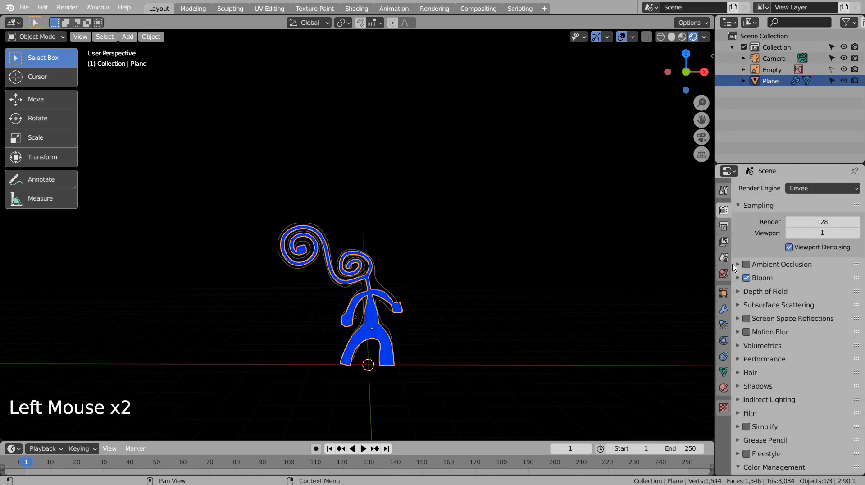
- Set the character material's emission strength to 71.500
{"action": "left_click", "coordinate": [722, 388]}
{"action": "left_click_drag", "start_coordinate": [816, 336], "coordinate": [843, 336]}
{"action": "left_click", "coordinate": [552, 324]}
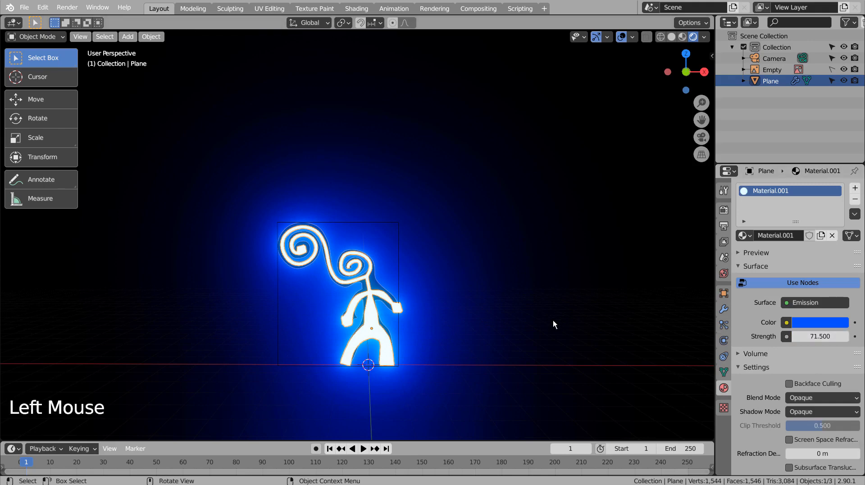
- Hide the reference image Empty in the viewport and exclude it from renders
{"action": "middle_click_drag", "start_coordinate": [552, 324], "coordinate": [536, 297]}
{"action": "left_click", "coordinate": [843, 70]}
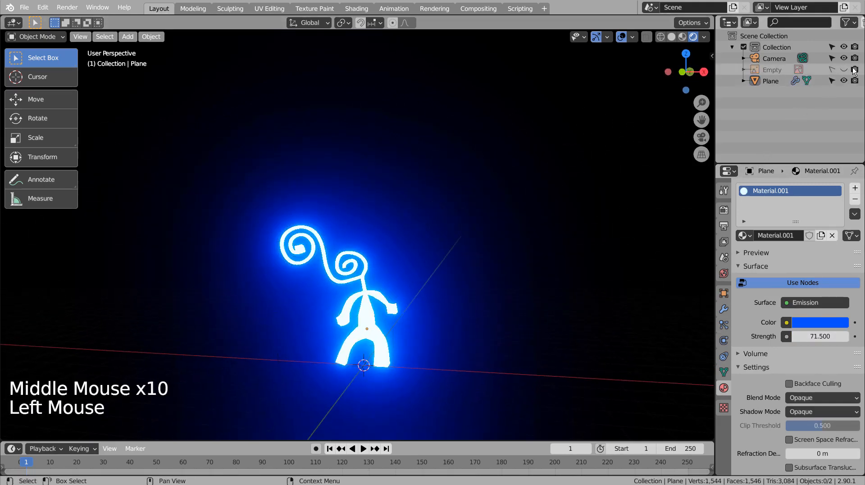
{"action": "left_click", "coordinate": [855, 70]}
{"action": "left_click", "coordinate": [532, 317]}
{"action": "mouse_move", "coordinate": [531, 317]}
{"action": "middle_mouse_down"}
{"action": "mouse_move", "coordinate": [549, 310]}
{"action": "mouse_move", "coordinate": [517, 315]}
{"action": "middle_mouse_up"}
{"action": "middle_click", "coordinate": [517, 316]}
{"action": "left_click", "coordinate": [518, 317]}
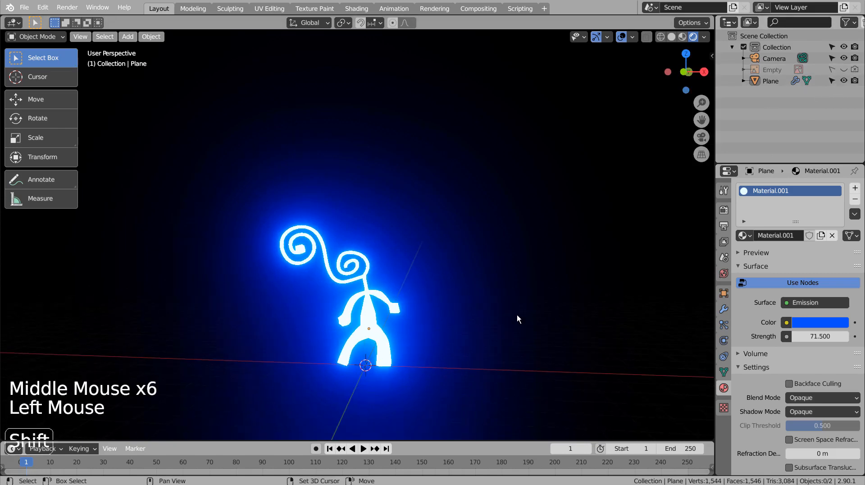
- Add a Grid mesh at the character's feet and scale it up about 16.4 times
{"action": "key", "text": "shift+a"}
{"action": "mouse_move", "coordinate": [505, 259]}
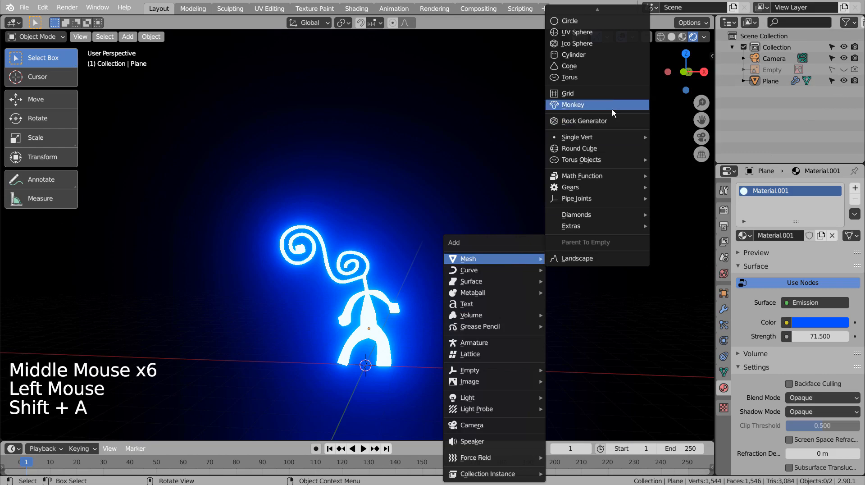
{"action": "left_click", "coordinate": [613, 94]}
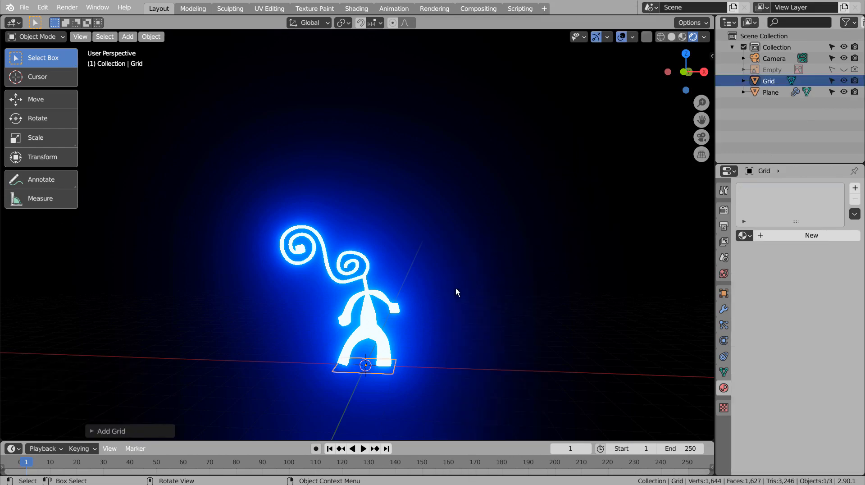
{"action": "key", "text": "s"}
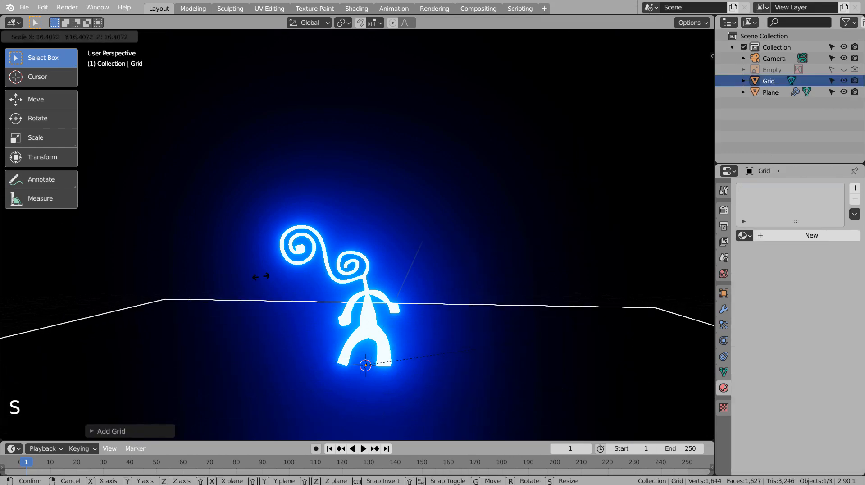
{"action": "left_click", "coordinate": [260, 277]}
- Scale the grid up further into a vast floor extending far around the character
{"action": "scroll", "coordinate": [361, 328], "scroll_direction": "down", "scroll_amount": 4}
{"action": "middle_click_drag", "start_coordinate": [407, 348], "coordinate": [351, 365]}
{"action": "scroll", "coordinate": [352, 360], "scroll_direction": "down", "scroll_amount": 5}
{"action": "middle_click_drag", "start_coordinate": [403, 334], "coordinate": [383, 359]}
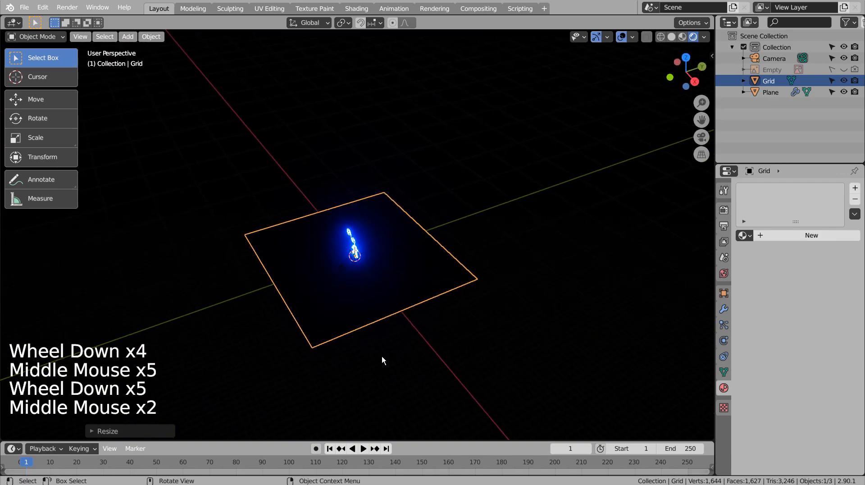
{"action": "key", "text": "s"}
{"action": "left_click", "coordinate": [150, 261]}
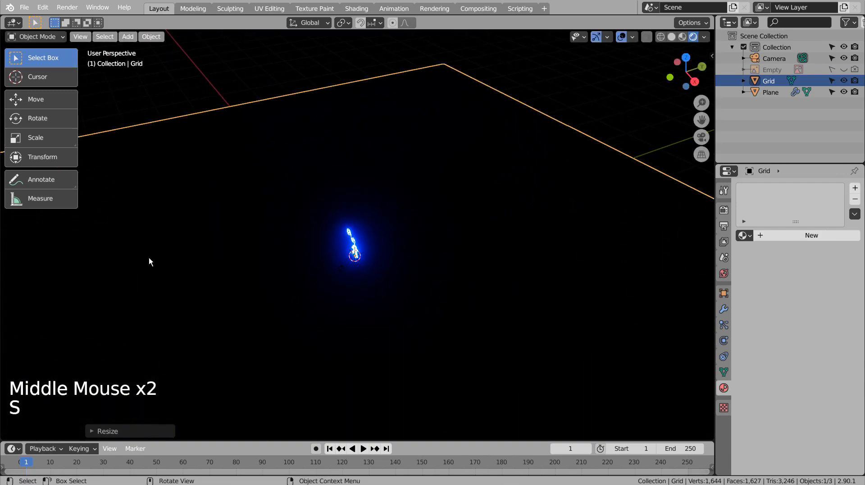
{"action": "scroll", "coordinate": [437, 297], "scroll_direction": "down", "scroll_amount": 5}
{"action": "key", "text": "s"}
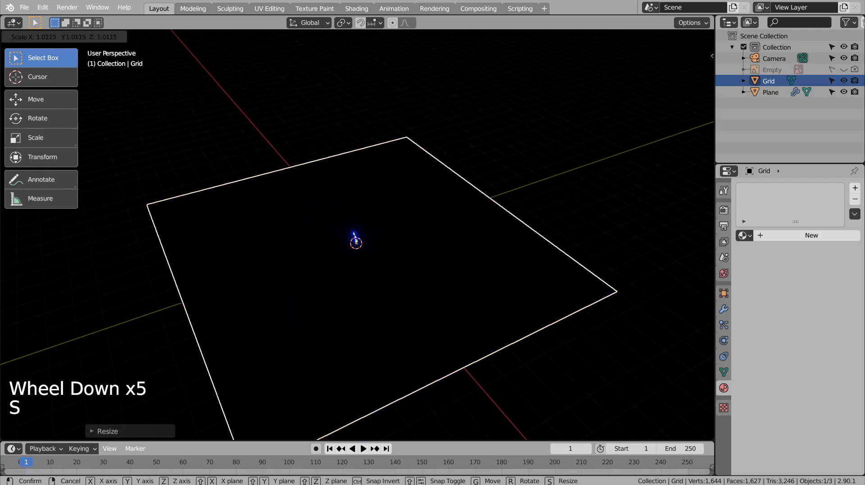
{"action": "left_click", "coordinate": [697, 293]}
- Examine the character against the enlarged floor grid from the front and in low perspective
{"action": "middle_click_drag", "start_coordinate": [477, 286], "coordinate": [524, 263]}
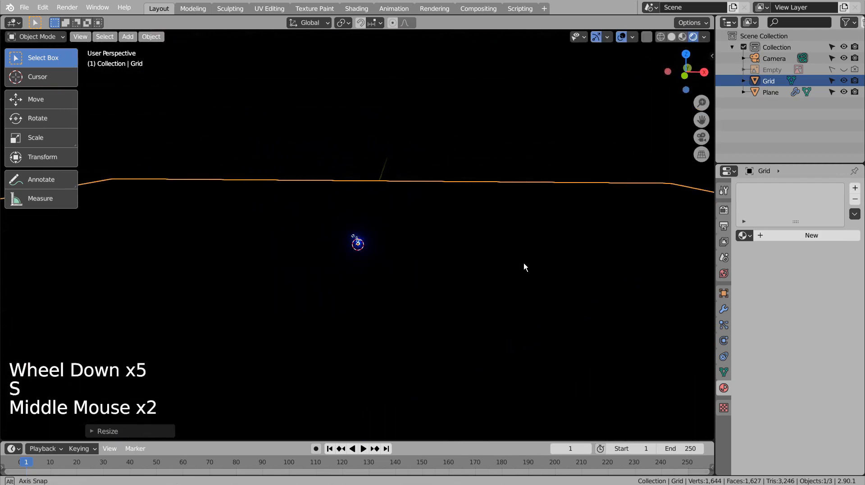
{"action": "key", "text": "KP_0"}
{"action": "key", "text": "KP_0"}
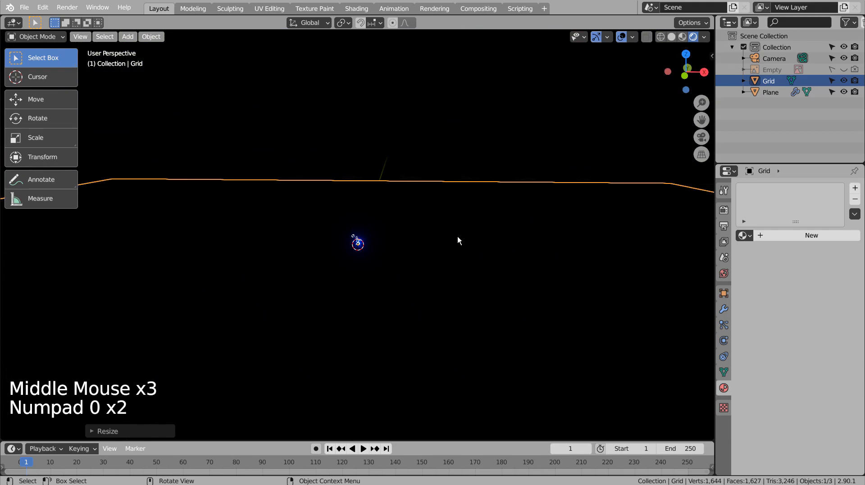
{"action": "middle_click_drag", "start_coordinate": [458, 241], "coordinate": [419, 245]}
{"action": "key", "text": "KP_1"}
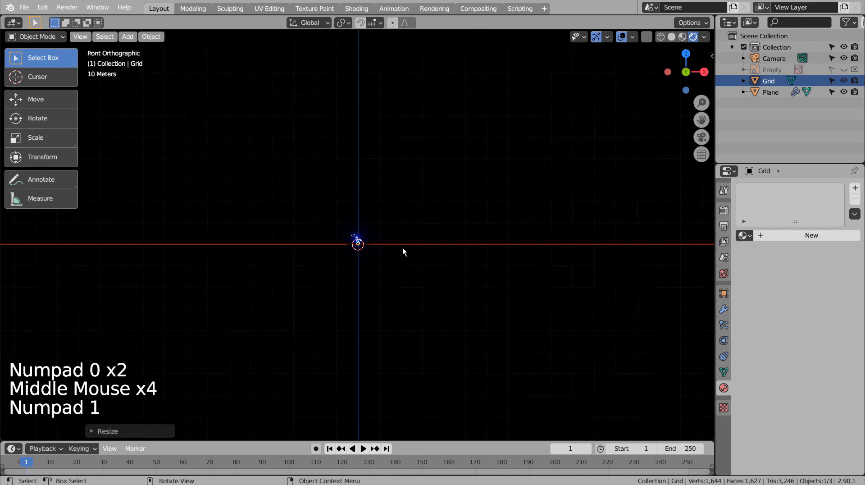
{"action": "scroll", "coordinate": [403, 251], "scroll_direction": "up", "scroll_amount": 17}
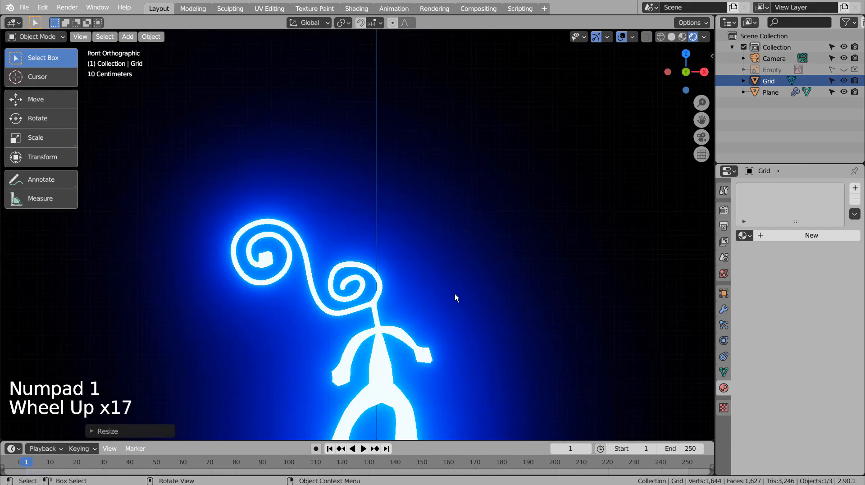
{"action": "middle_click_drag", "start_coordinate": [455, 298], "coordinate": [471, 305], "text": "shift"}
{"action": "middle_click", "coordinate": [471, 295]}
{"action": "middle_click", "coordinate": [472, 296]}
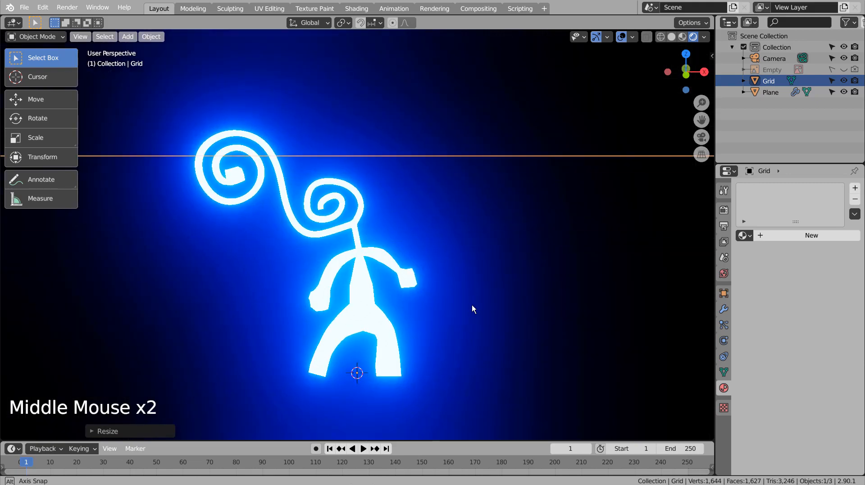
{"action": "middle_click", "coordinate": [472, 304]}
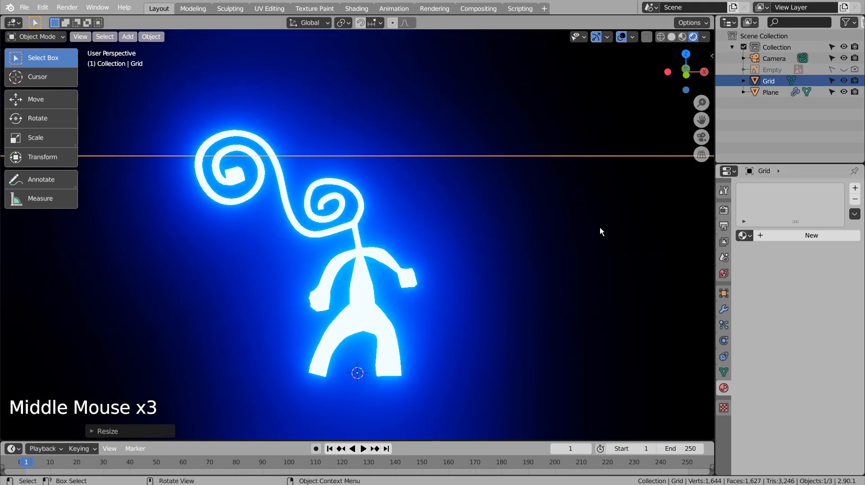
- Subdivide all faces of the floor grid twice in Edit Mode and return to Object Mode
{"action": "key", "text": "Tab"}
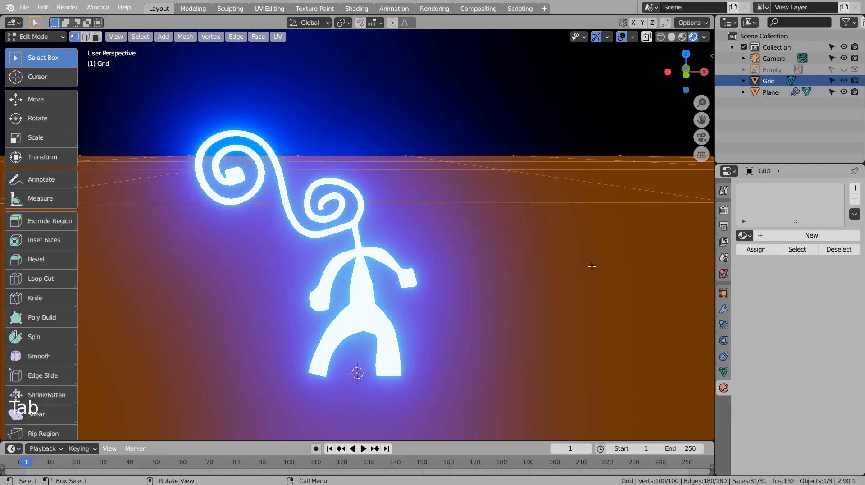
{"action": "scroll", "coordinate": [591, 267], "scroll_direction": "down", "scroll_amount": 11}
{"action": "scroll", "coordinate": [591, 267], "scroll_direction": "down", "scroll_amount": 8}
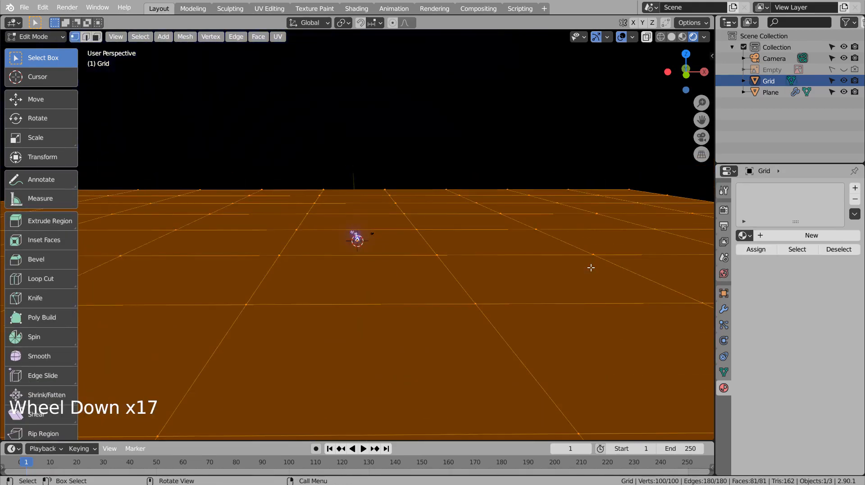
{"action": "middle_click_drag", "start_coordinate": [570, 272], "coordinate": [532, 307]}
{"action": "right_click", "coordinate": [527, 310]}
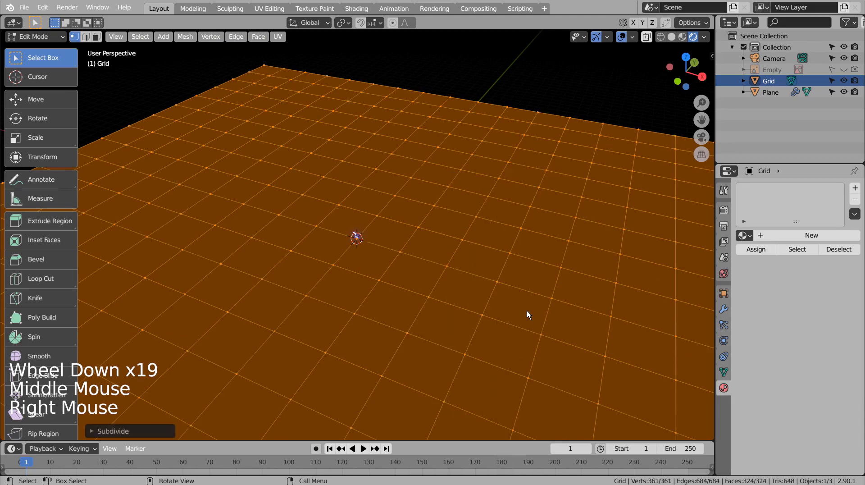
{"action": "right_click", "coordinate": [527, 311]}
{"action": "key", "text": "Tab"}
- Give the floor grid a new material and a Wireframe modifier with a thickness of 0.002 m
{"action": "middle_click_drag", "start_coordinate": [496, 317], "coordinate": [533, 290]}
{"action": "left_click", "coordinate": [787, 239]}
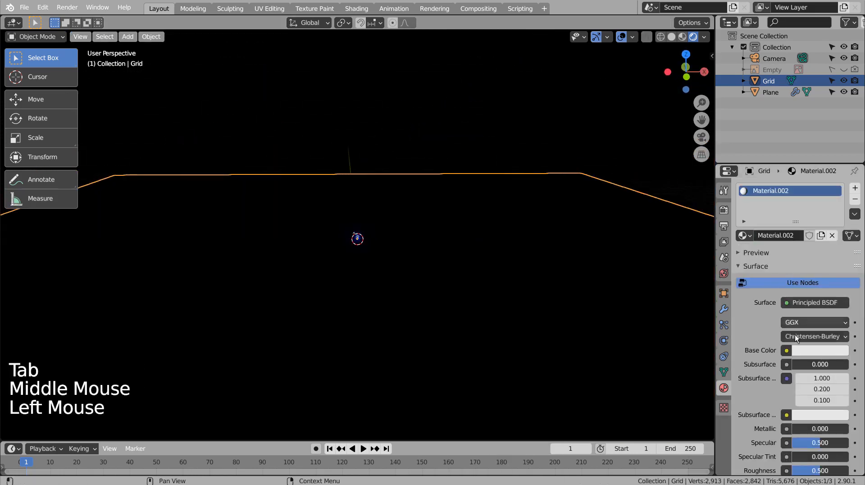
{"action": "left_click", "coordinate": [723, 310]}
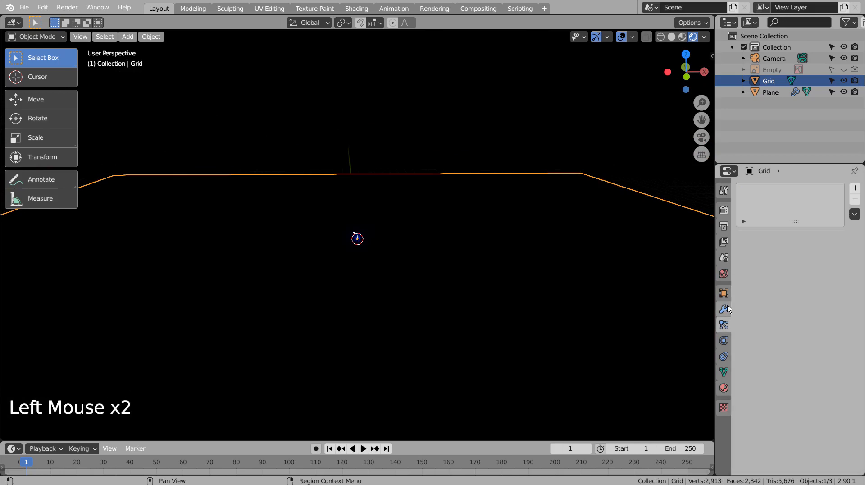
{"action": "left_click", "coordinate": [725, 308]}
{"action": "left_click", "coordinate": [761, 187]}
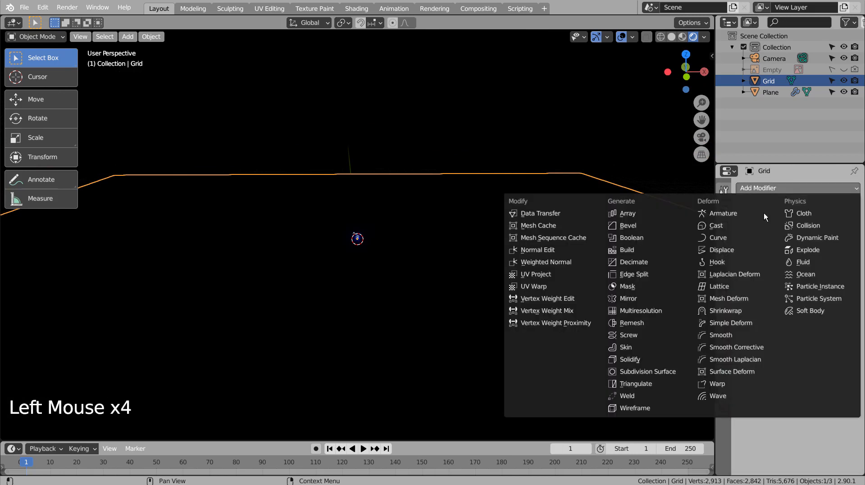
{"action": "left_click", "coordinate": [647, 407]}
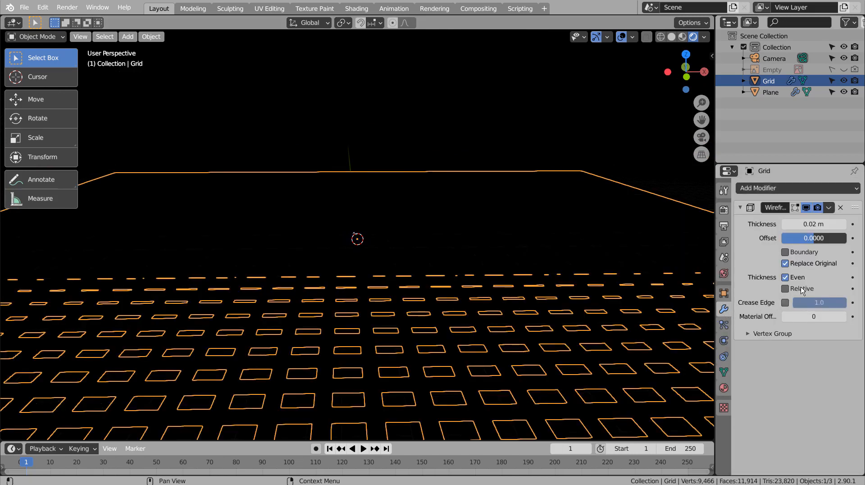
{"action": "left_click_drag", "start_coordinate": [819, 224], "coordinate": [809, 225]}
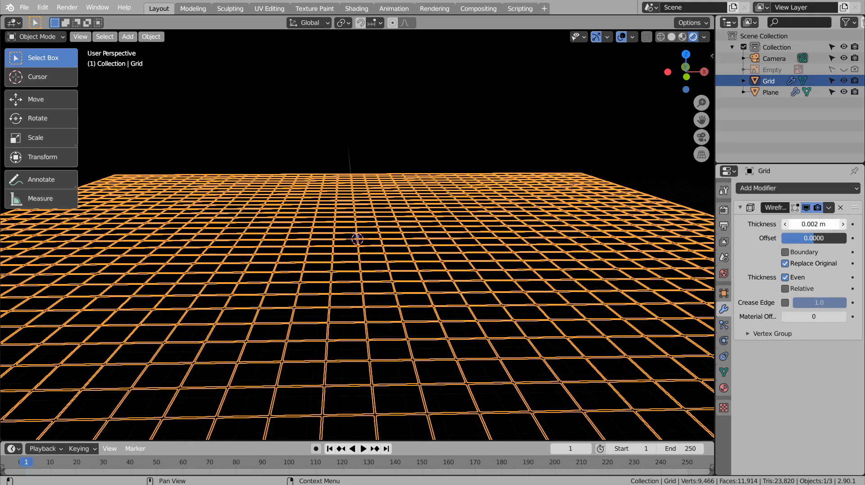
- Change the grid material's surface to Emission with a light green colour and a strength of 8.900
{"action": "scroll", "coordinate": [486, 296], "scroll_direction": "up", "scroll_amount": 15}
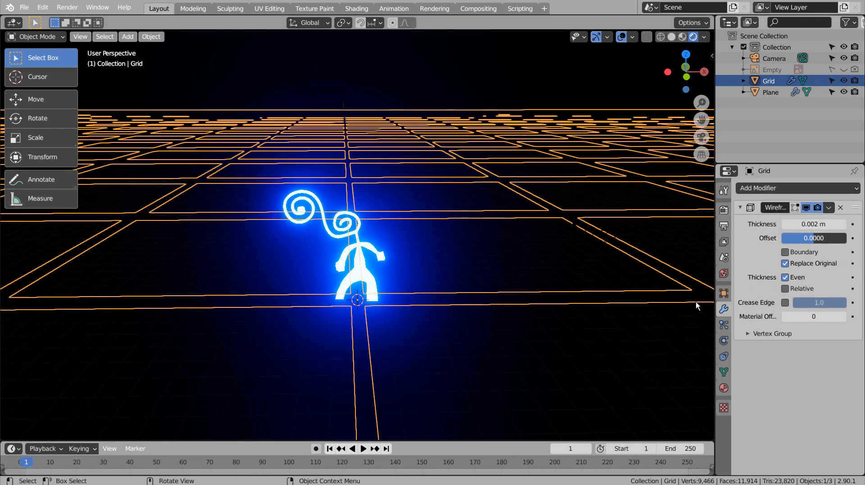
{"action": "left_click", "coordinate": [723, 387]}
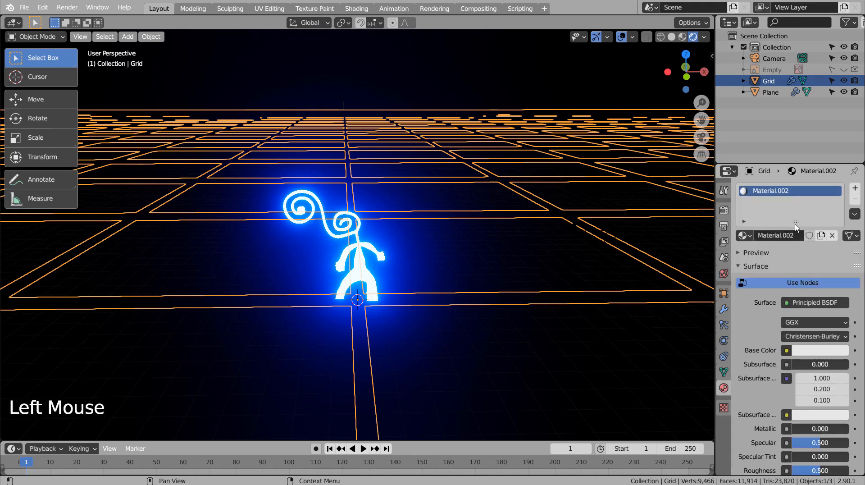
{"action": "left_click", "coordinate": [799, 304]}
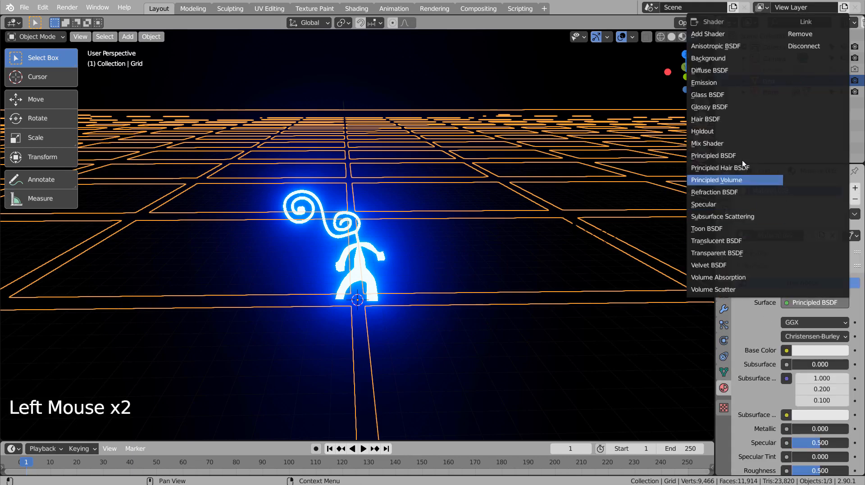
{"action": "left_click", "coordinate": [724, 85]}
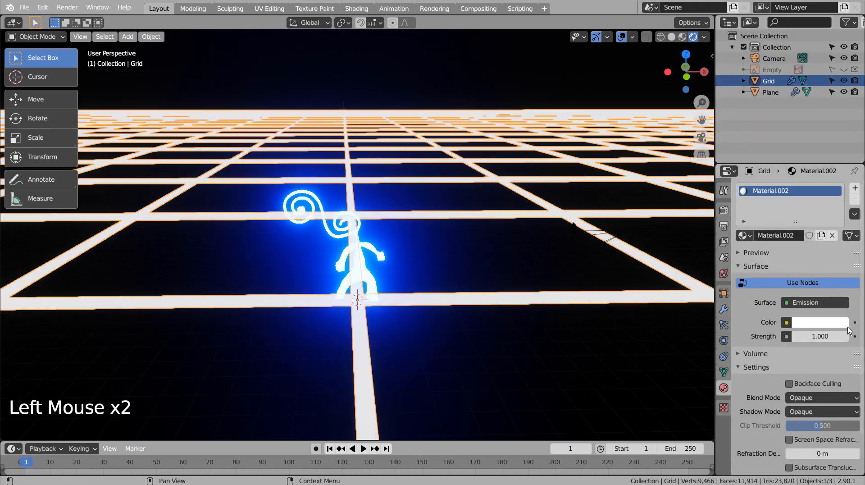
{"action": "left_click", "coordinate": [823, 323]}
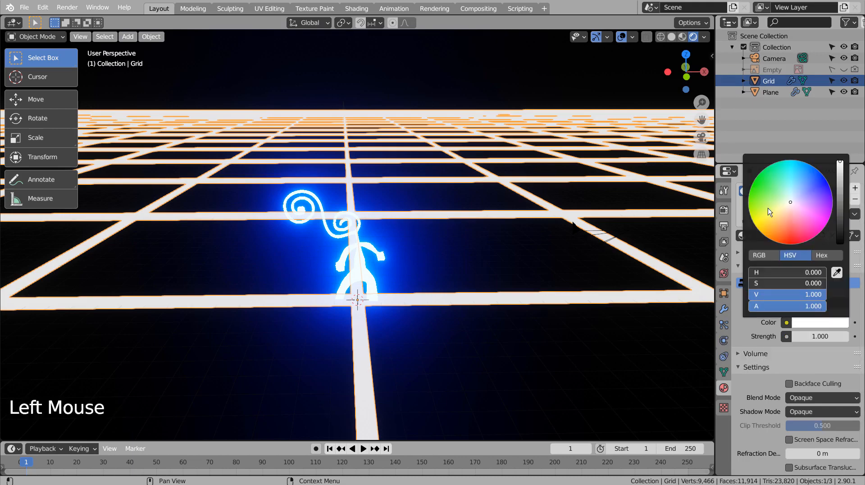
{"action": "left_click", "coordinate": [779, 197]}
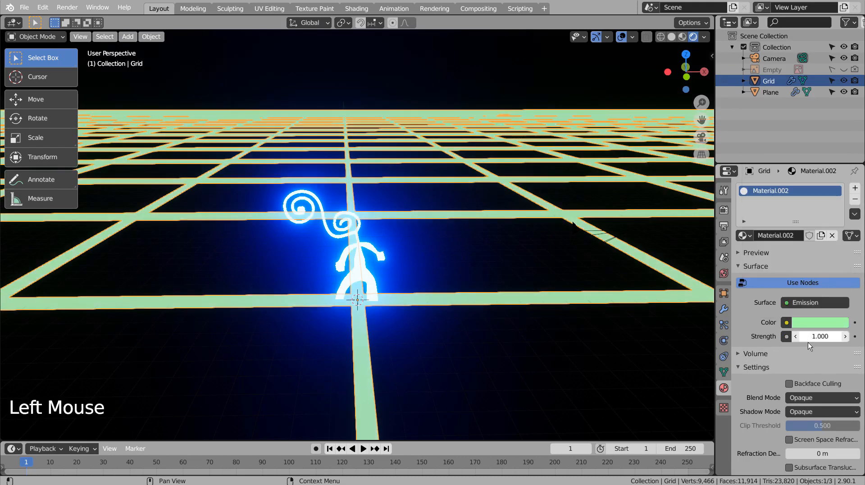
{"action": "left_click_drag", "start_coordinate": [807, 342], "coordinate": [847, 342]}
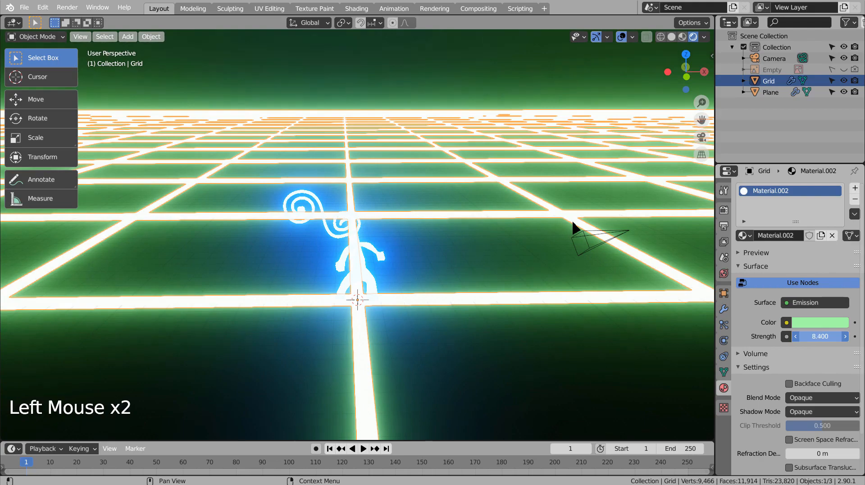
- Select the character and align the camera to a slightly raised front view of it on the glowing grid
{"action": "middle_click_drag", "start_coordinate": [495, 274], "coordinate": [455, 268]}
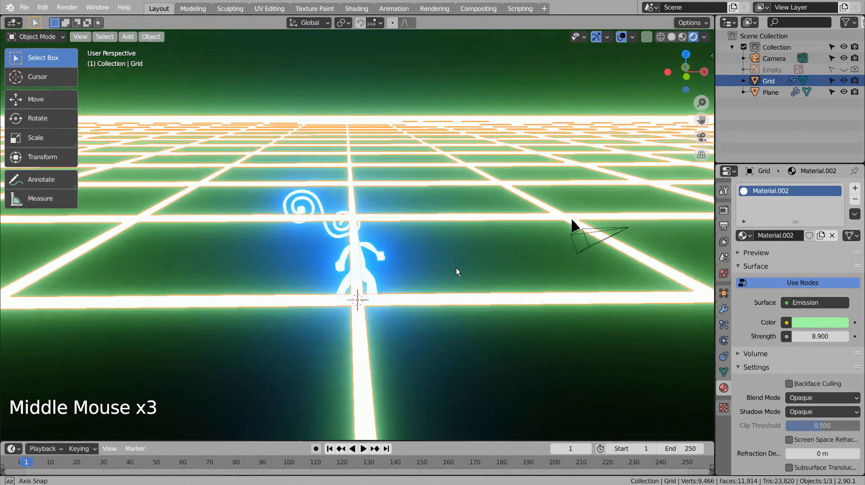
{"action": "key", "text": "KP_1"}
{"action": "key", "text": "KP_7"}
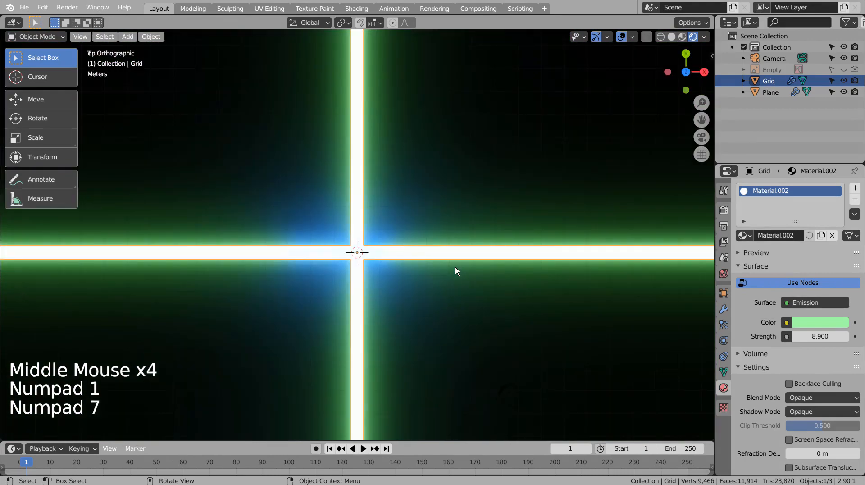
{"action": "key", "text": "KP_1"}
{"action": "middle_click_drag", "start_coordinate": [455, 267], "coordinate": [456, 296]}
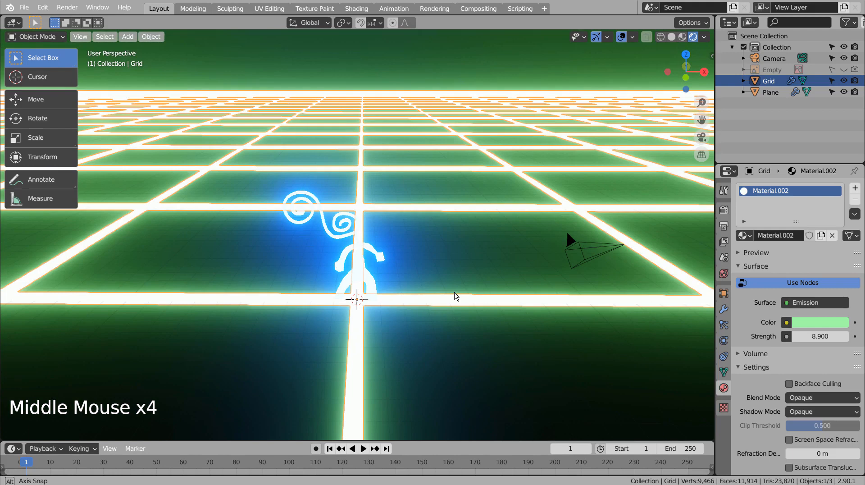
{"action": "left_click", "coordinate": [382, 256]}
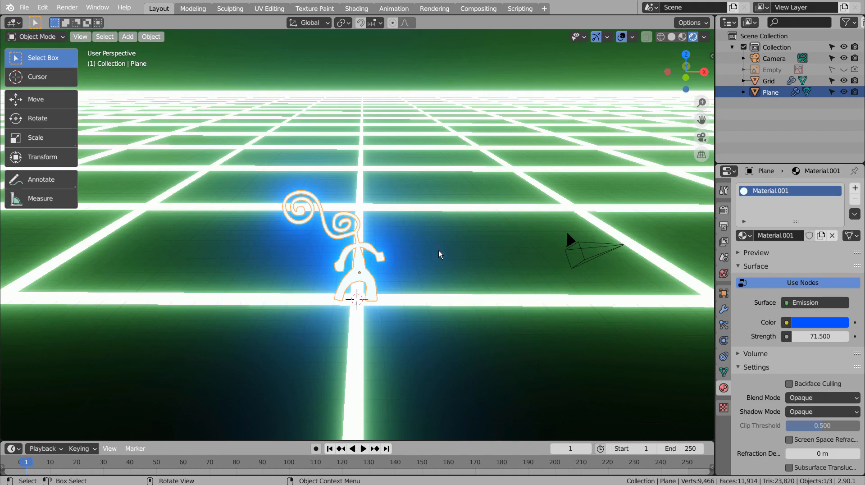
{"action": "middle_click_drag", "start_coordinate": [568, 239], "coordinate": [569, 242]}
{"action": "key", "text": "ctrl+alt+KP_0"}
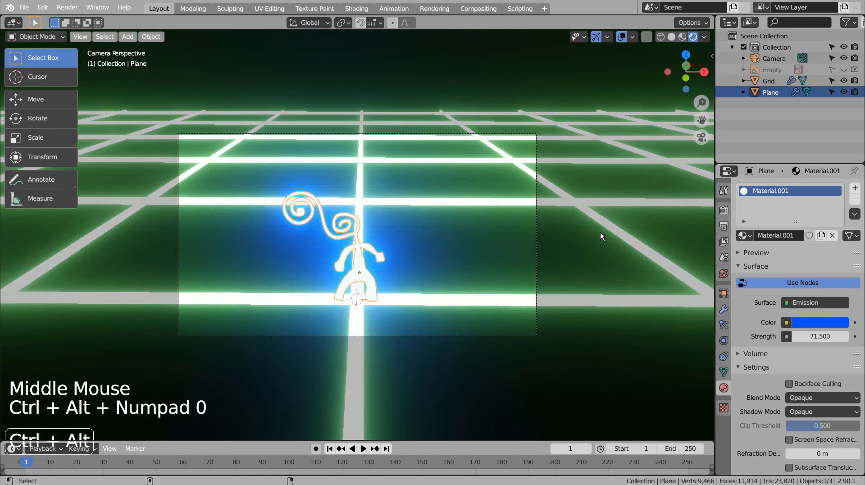
- Fly the camera to a lower front view that shows the character and the grid's far edge in the frame
{"action": "key", "text": "shift+grave"}
{"action": "key", "text": "e"}
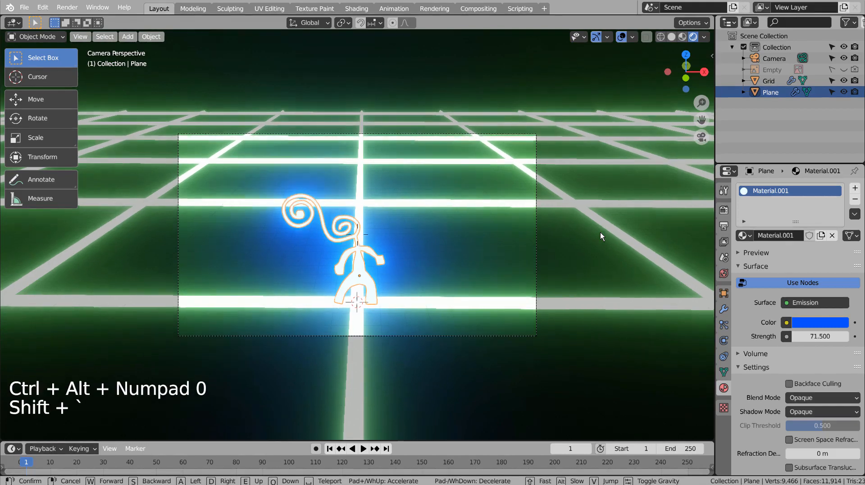
{"action": "key", "text": "q"}
{"action": "key", "text": "q"}
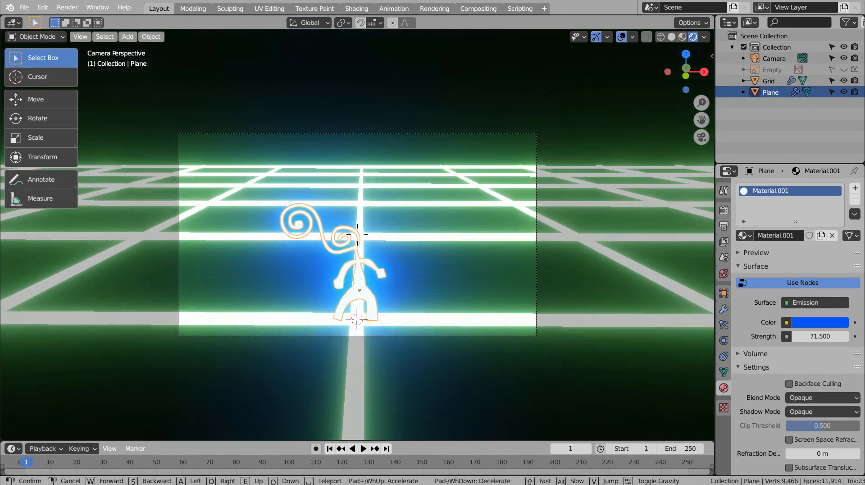
{"action": "left_click", "coordinate": [357, 234]}
- Scale the floor grid down to about 0.04 of its size to make a fine mesh under the character
{"action": "left_click", "coordinate": [528, 240]}
{"action": "key", "text": "s"}
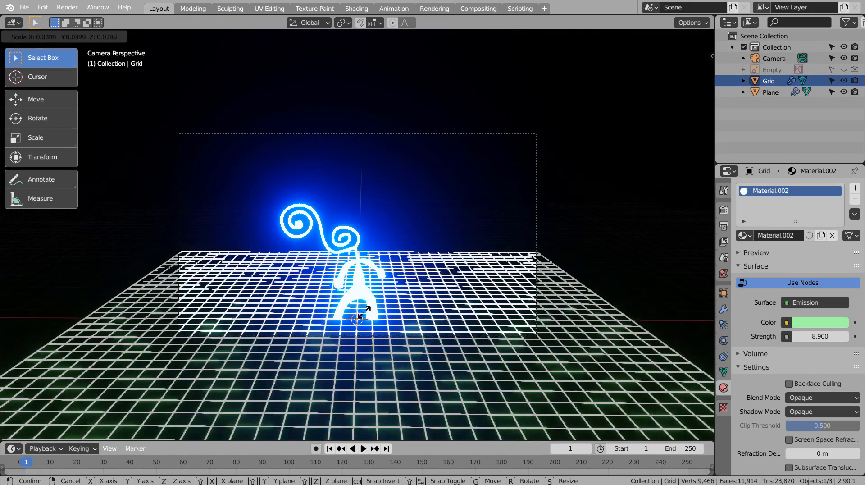
{"action": "left_click", "coordinate": [362, 312]}
{"action": "left_click", "coordinate": [460, 238]}
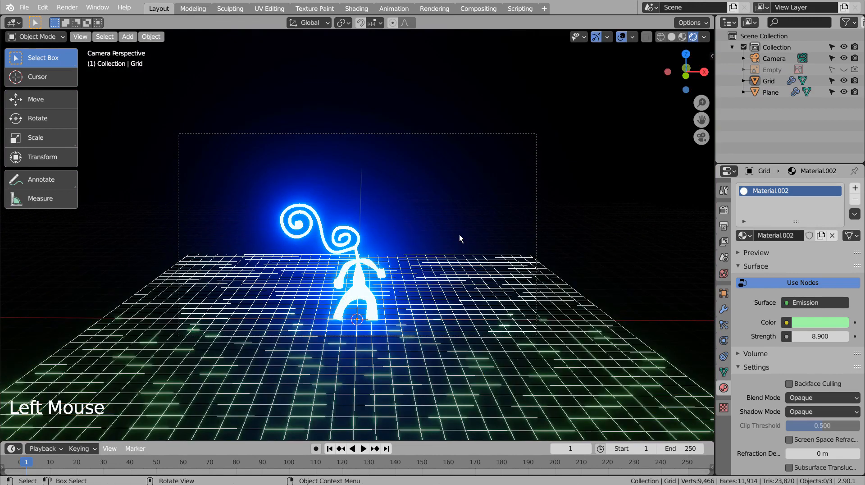
- Set the floor grid's green emission strength to 86.700
{"action": "scroll", "coordinate": [435, 307], "scroll_direction": "up", "scroll_amount": 4}
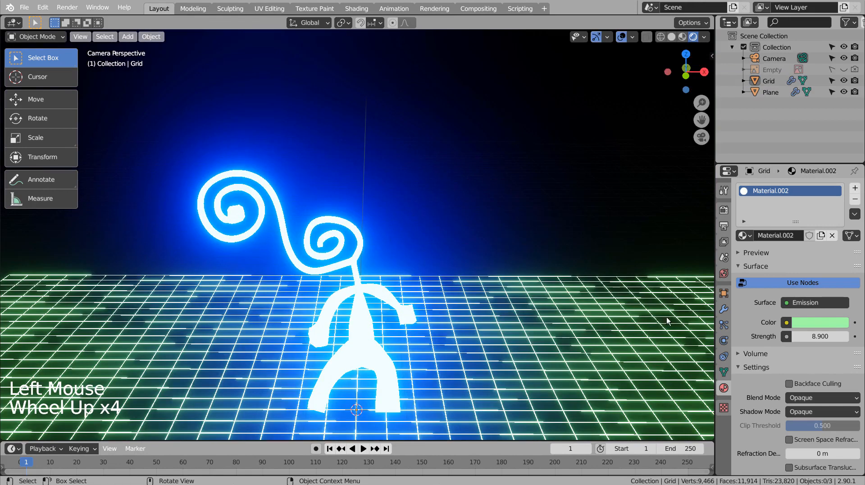
{"action": "left_click_drag", "start_coordinate": [819, 336], "coordinate": [863, 336]}
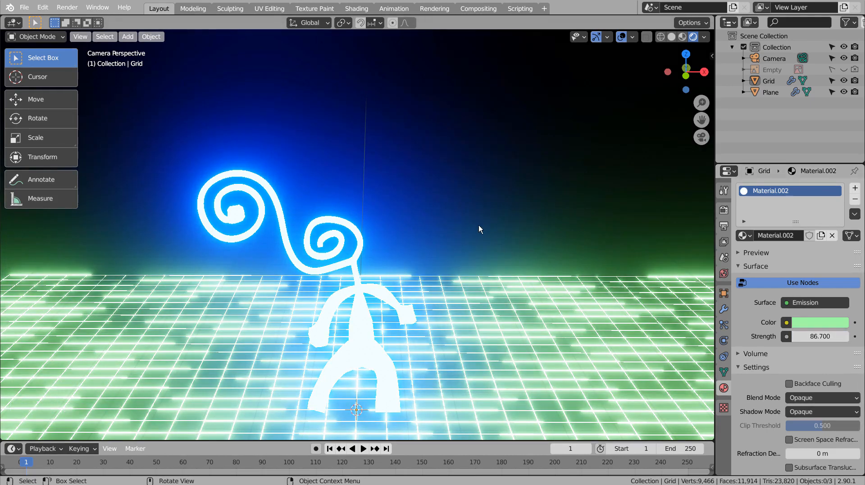
{"action": "scroll", "coordinate": [473, 222], "scroll_direction": "down", "scroll_amount": 3}
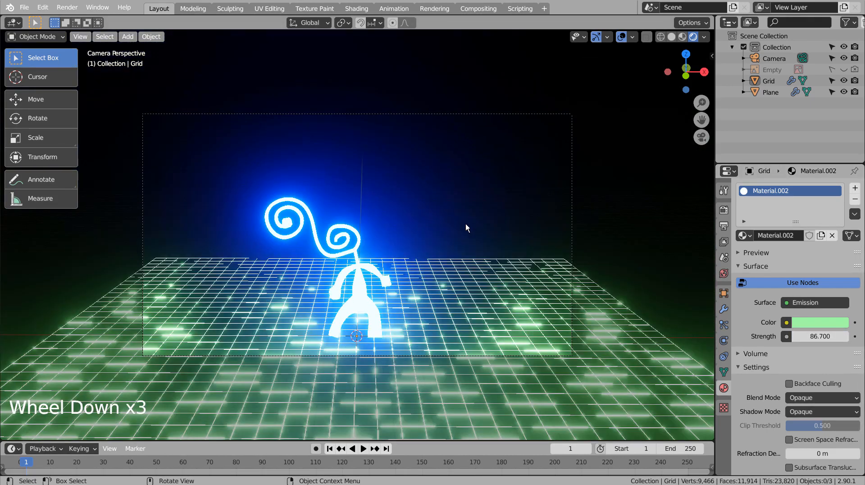
- Reframe the camera to a closer, slightly raised front view with the whole character inside the frame
{"action": "middle_click_drag", "start_coordinate": [448, 272], "coordinate": [452, 304]}
{"action": "scroll", "coordinate": [423, 310], "scroll_direction": "up", "scroll_amount": 5}
{"action": "scroll", "coordinate": [452, 302], "scroll_direction": "down", "scroll_amount": 1}
{"action": "scroll", "coordinate": [453, 306], "scroll_direction": "down", "scroll_amount": 1}
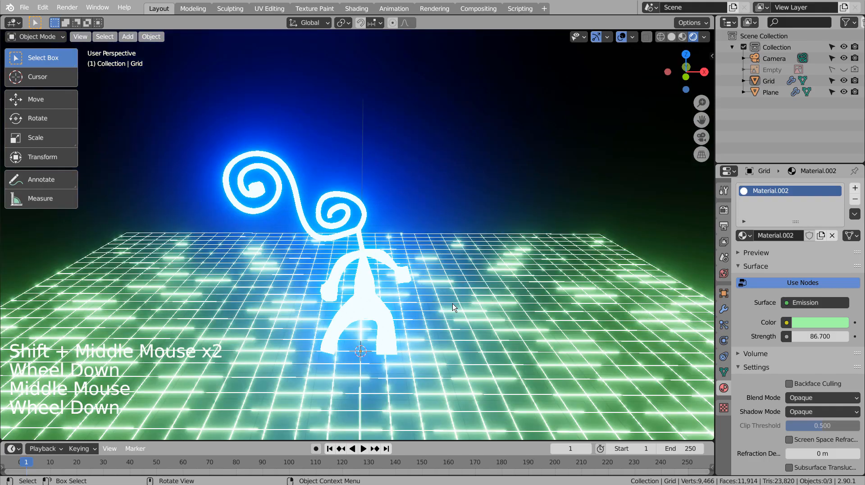
{"action": "key", "text": "ctrl+alt+KP_0"}
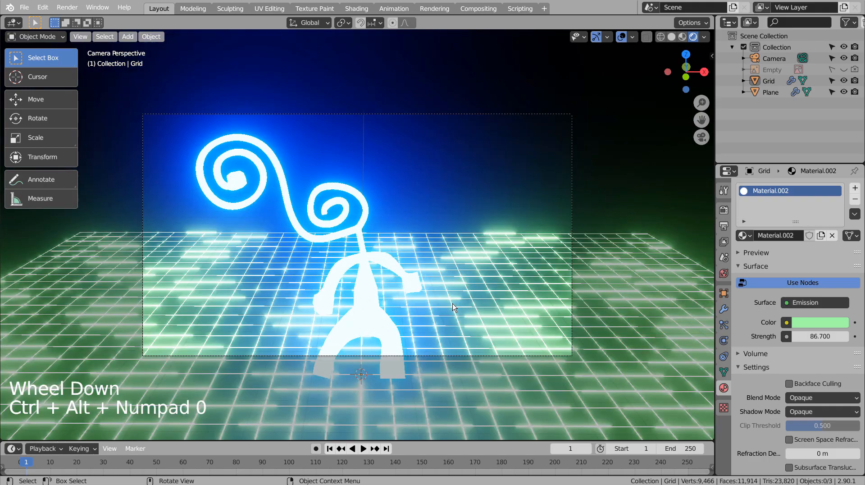
{"action": "key", "text": "shift+grave"}
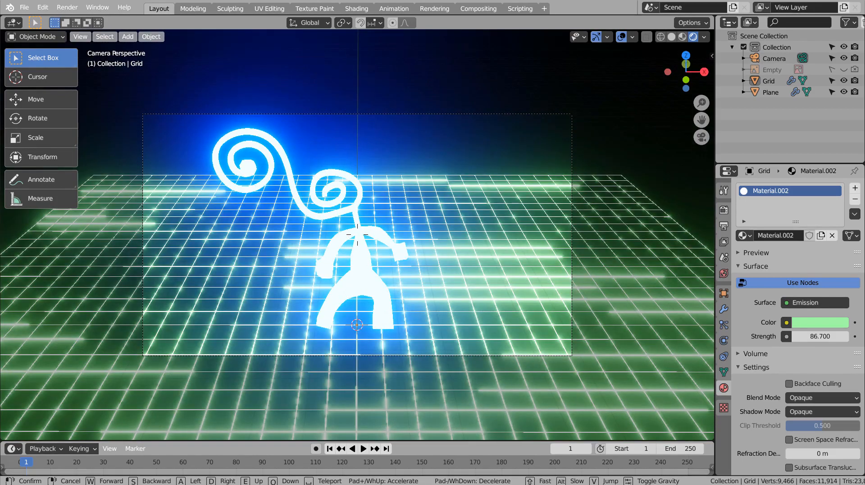
{"action": "left_click", "coordinate": [357, 234]}
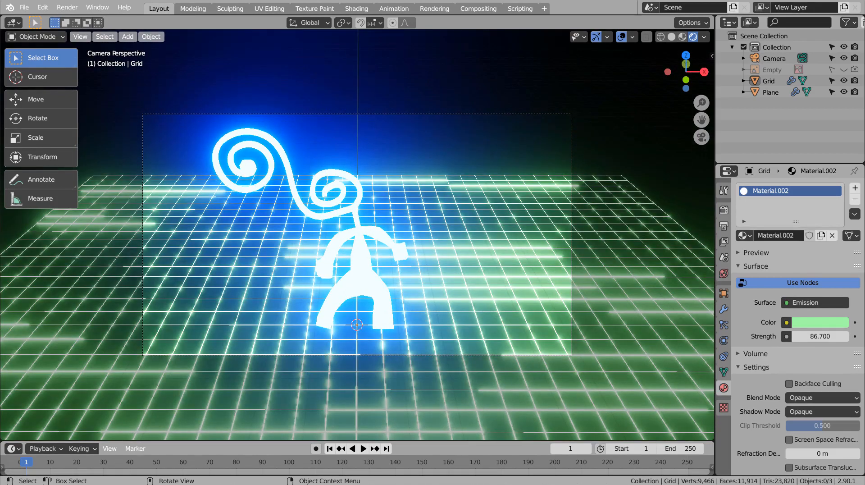
{"action": "left_click", "coordinate": [422, 96]}
{"action": "left_click", "coordinate": [424, 131]}
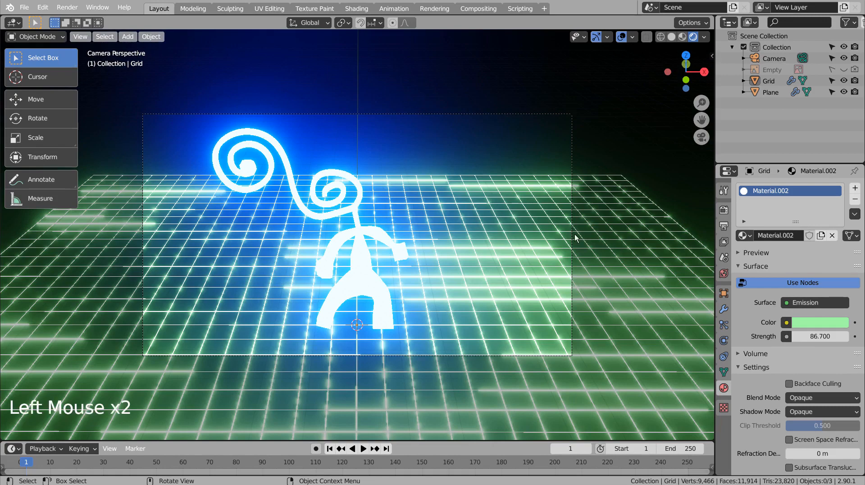
- Duplicate the floor grid about 0.58 m downward along Z and scale the copy up
{"action": "left_click", "coordinate": [561, 261]}
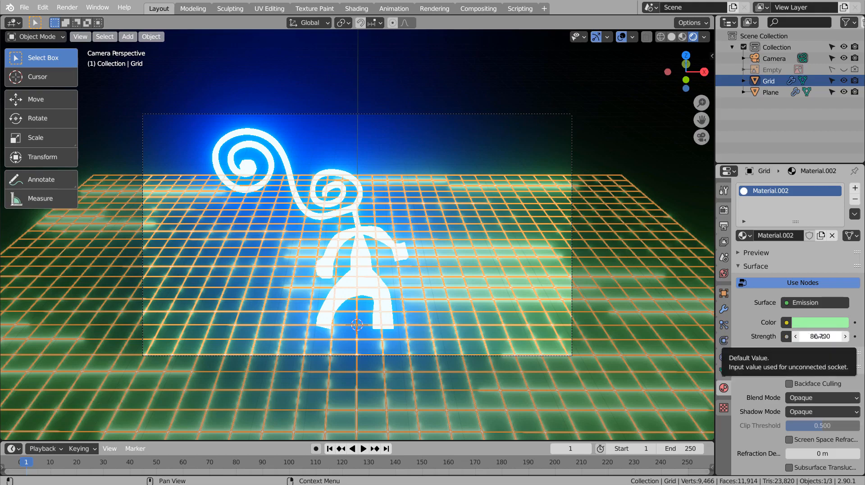
{"action": "key", "text": "shift+d"}
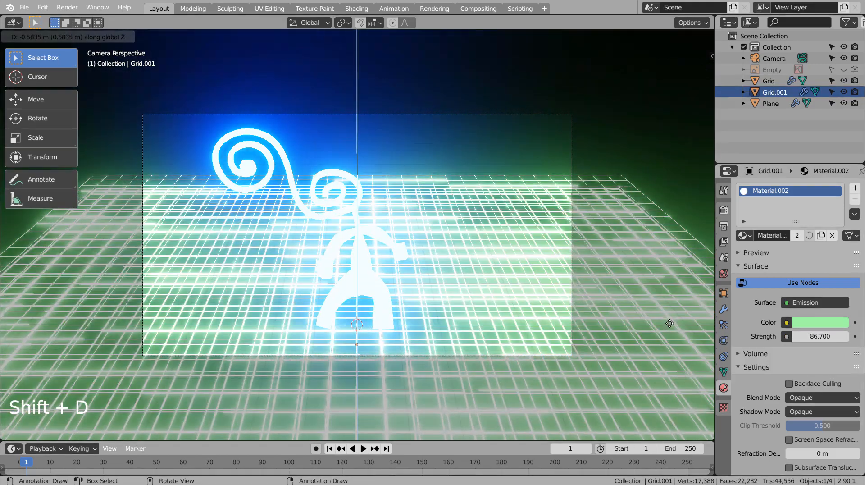
{"action": "left_click", "coordinate": [670, 323]}
{"action": "key", "text": "s"}
{"action": "left_click", "coordinate": [407, 324]}
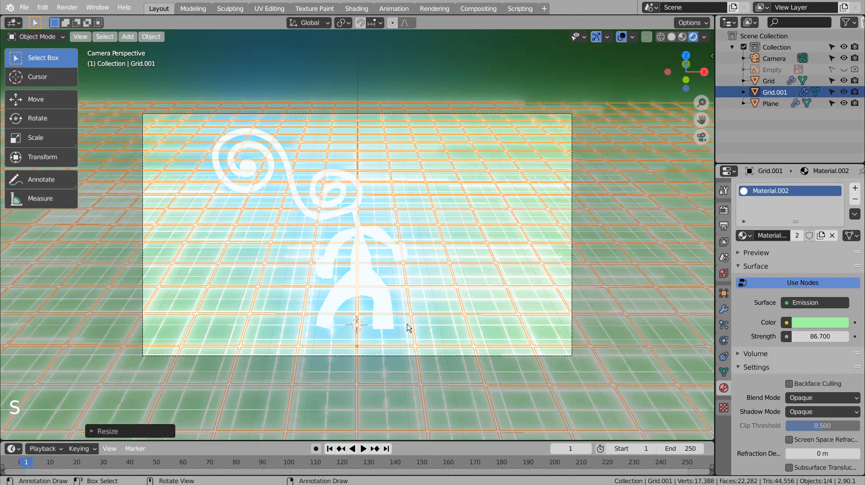
- Give the duplicated grid its own material copy with a pinkish-red emission colour, hue 0.961 and saturation 0.678, and a strength of 51.200
{"action": "left_click", "coordinate": [811, 324]}
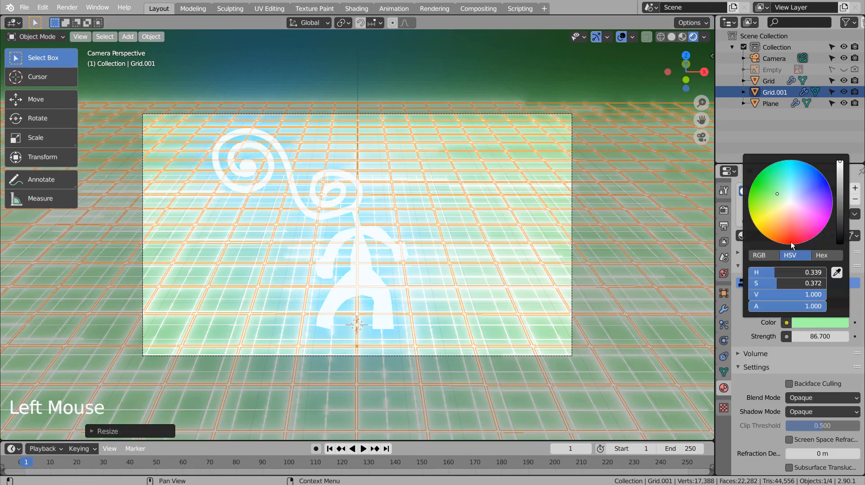
{"action": "left_click", "coordinate": [797, 235]}
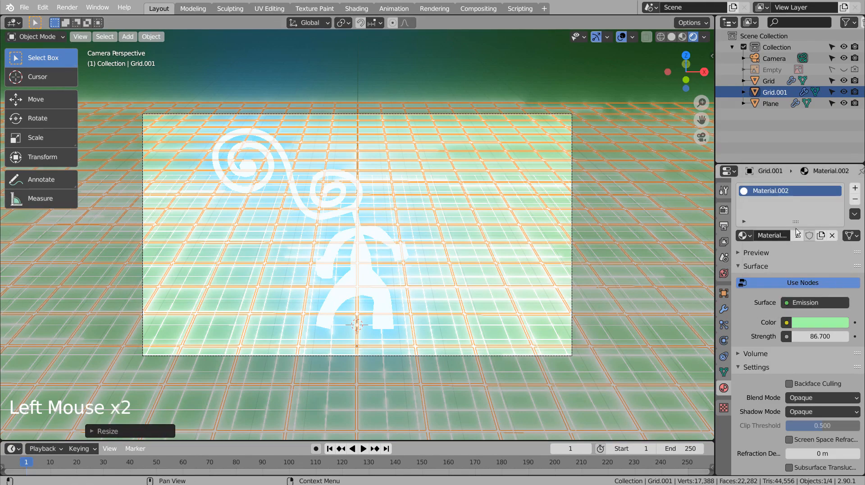
{"action": "left_click", "coordinate": [797, 235]}
{"action": "left_click", "coordinate": [823, 322]}
{"action": "left_click", "coordinate": [797, 230]}
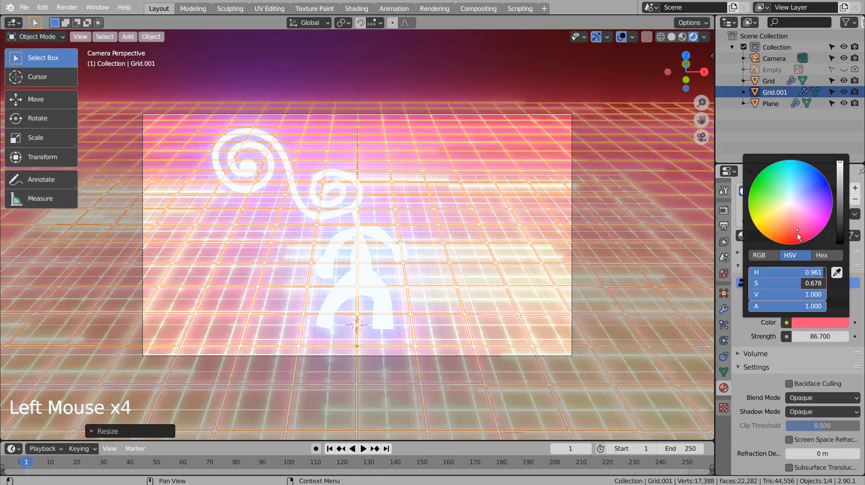
{"action": "left_click", "coordinate": [818, 336]}
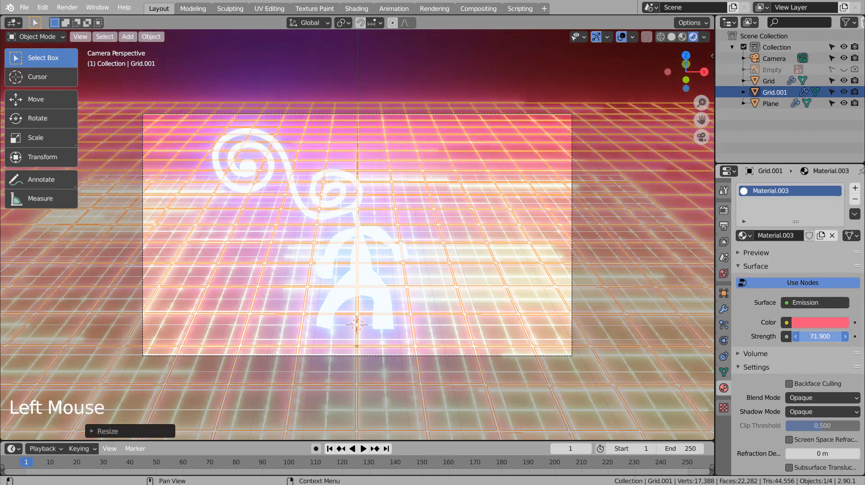
{"action": "left_click_drag", "start_coordinate": [817, 336], "coordinate": [804, 336]}
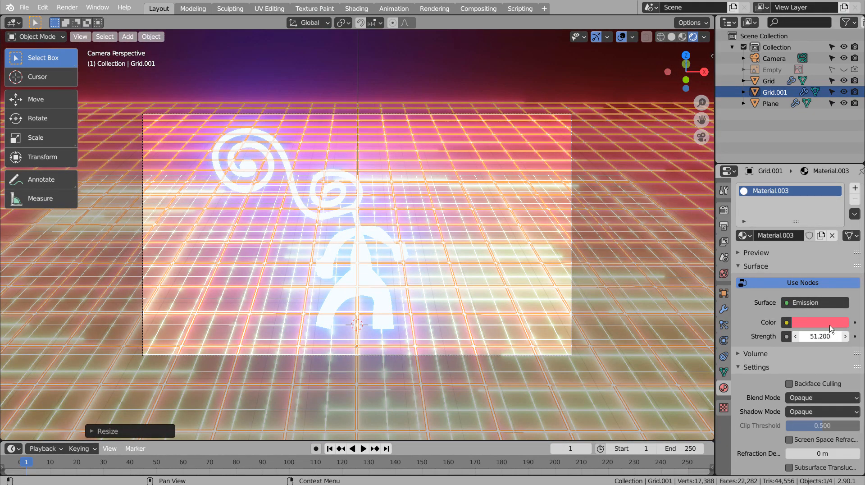
- Try an emission strength of 39.200 on the character's blue material
{"action": "left_click", "coordinate": [372, 276]}
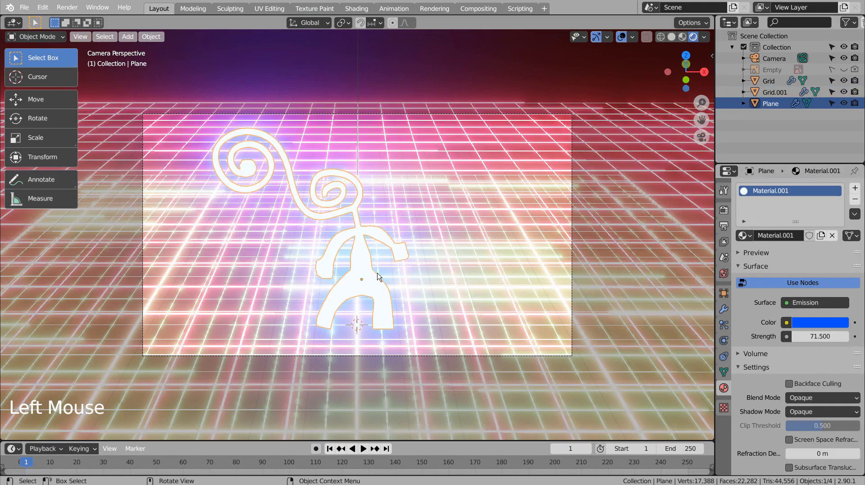
{"action": "left_click", "coordinate": [469, 272]}
{"action": "left_click", "coordinate": [253, 147]}
{"action": "left_click", "coordinate": [382, 65]}
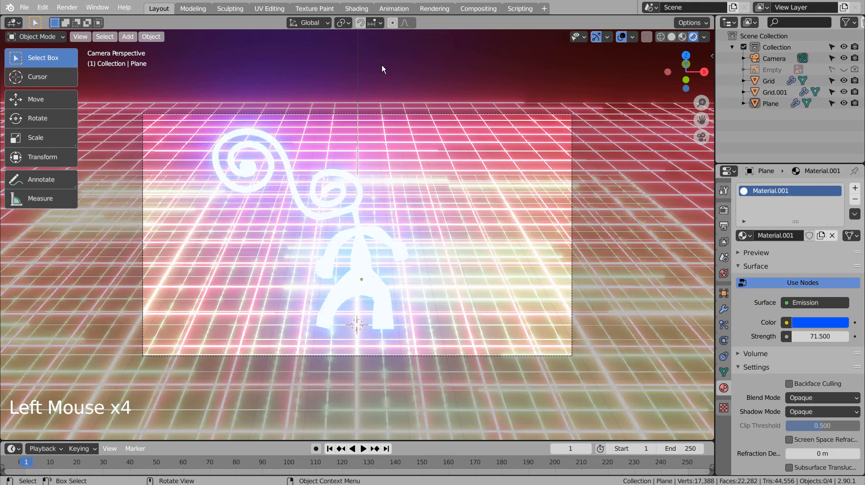
{"action": "left_click", "coordinate": [386, 242]}
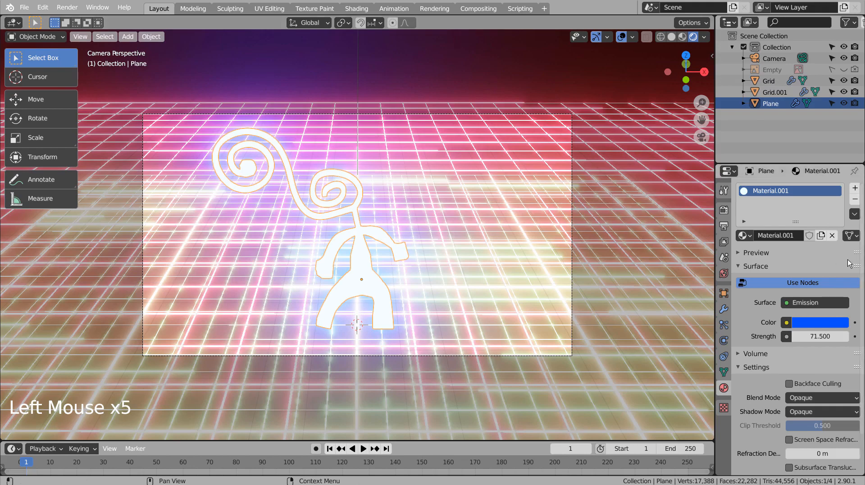
{"action": "left_click", "coordinate": [826, 333]}
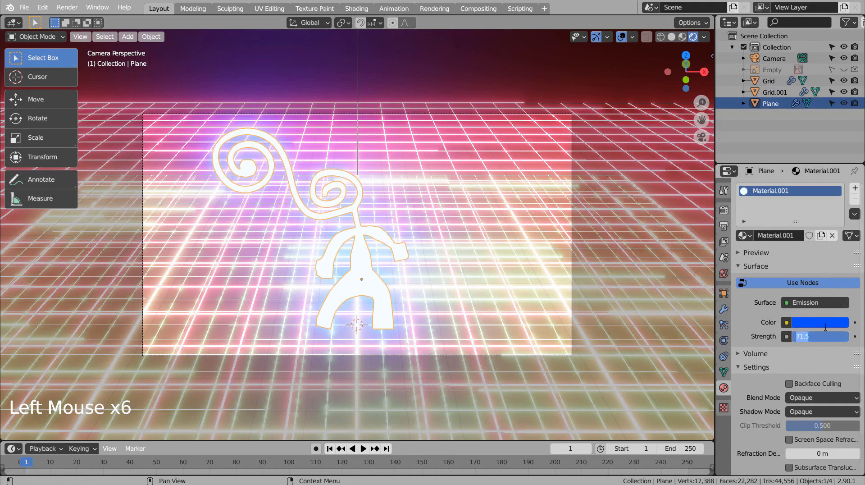
{"action": "left_click", "coordinate": [826, 336]}
{"action": "left_click", "coordinate": [818, 349]}
{"action": "left_click_drag", "start_coordinate": [820, 337], "coordinate": [674, 337]}
{"action": "left_click", "coordinate": [468, 70]}
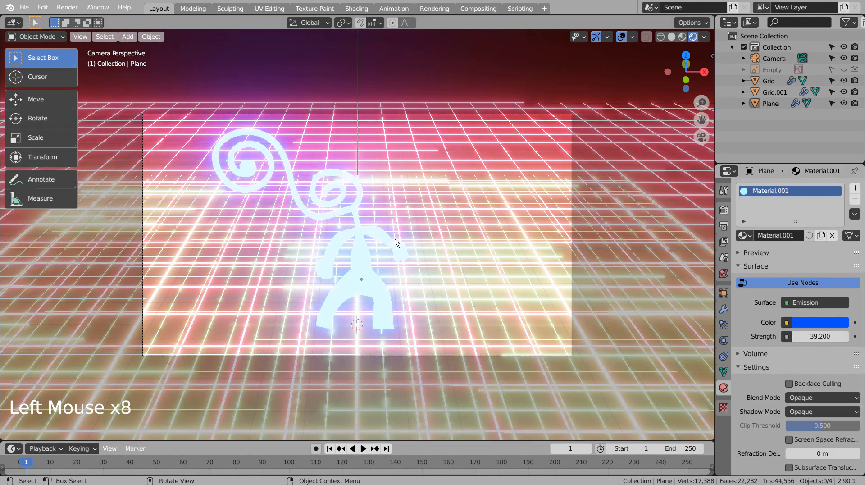
- Set the character's blue emission strength to 159.300 and save the file
{"action": "left_click", "coordinate": [366, 272]}
{"action": "left_click_drag", "start_coordinate": [806, 336], "coordinate": [860, 336]}
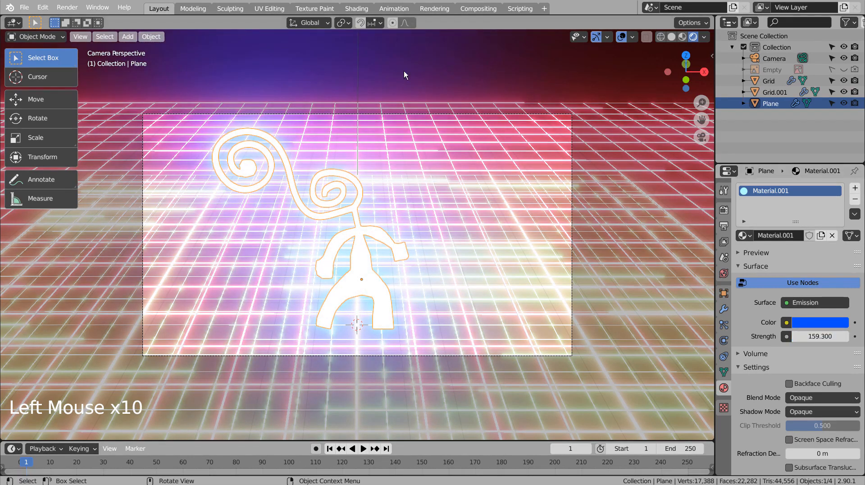
{"action": "left_click", "coordinate": [331, 73]}
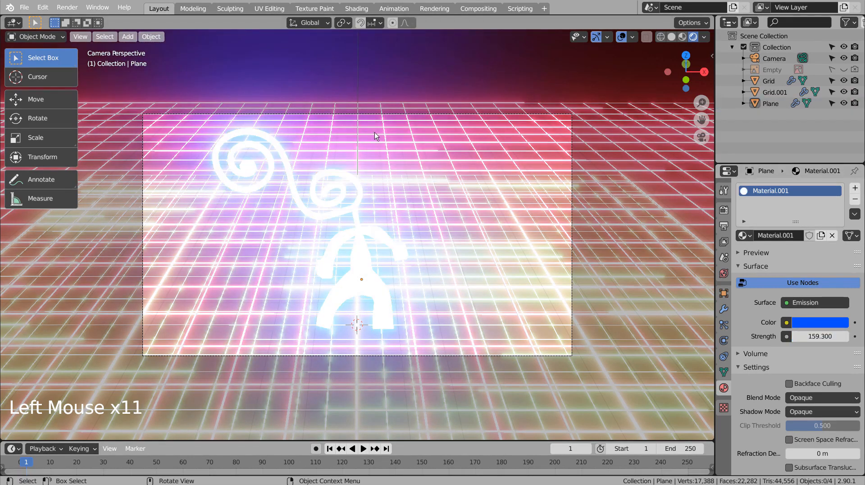
{"action": "left_click", "coordinate": [390, 242]}
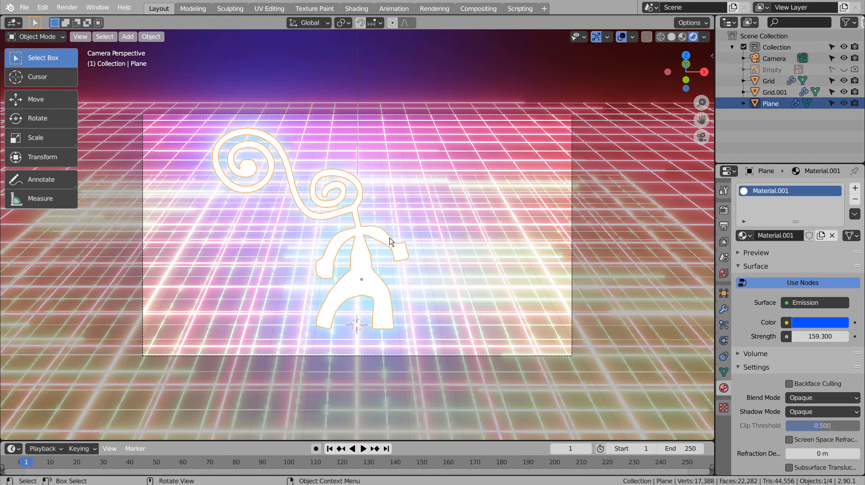
{"action": "left_click", "coordinate": [385, 81]}
{"action": "left_click", "coordinate": [372, 255]}
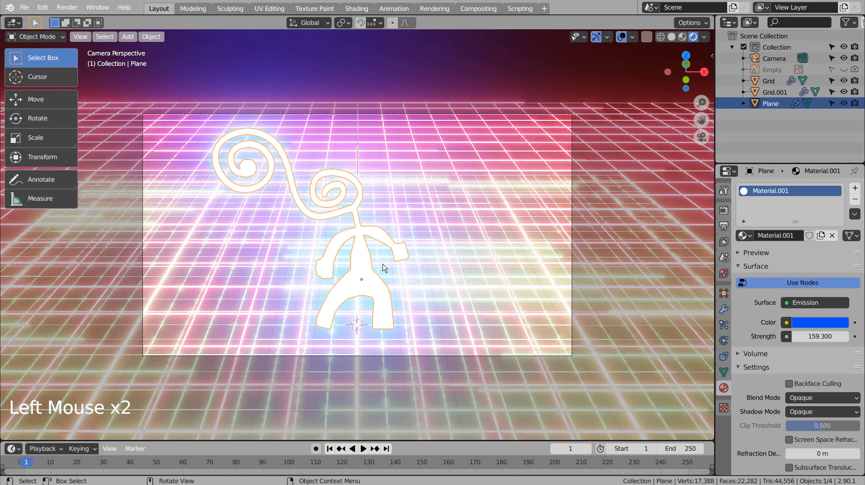
{"action": "key", "text": "ctrl"}
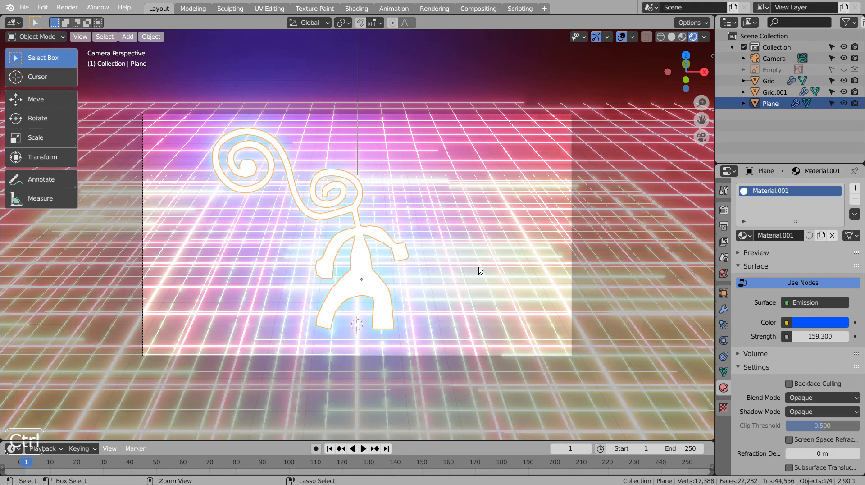
{"action": "key", "text": "ctrl+s"}
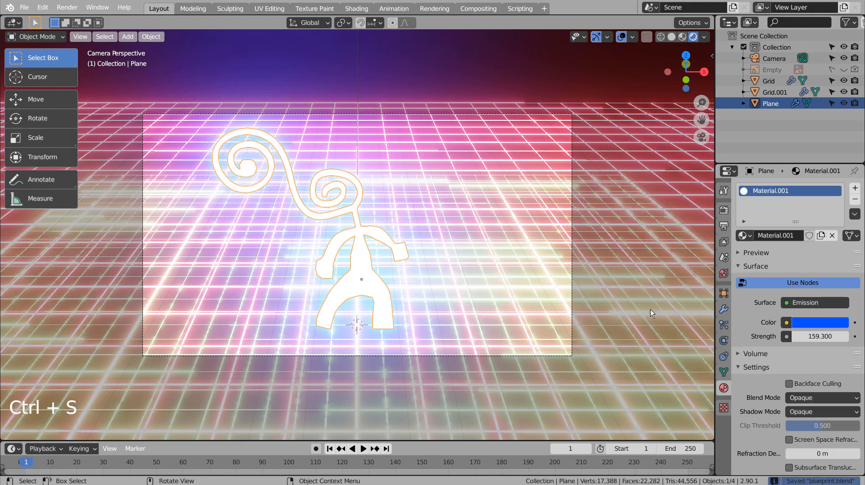
- Preview the scene with the Cycles render engine and switch back to Eevee
{"action": "left_click", "coordinate": [723, 210]}
{"action": "left_click", "coordinate": [800, 187]}
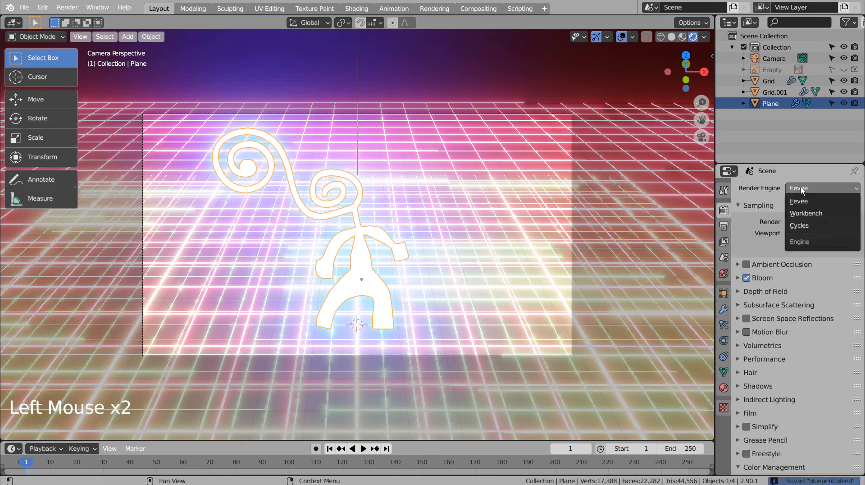
{"action": "left_click", "coordinate": [801, 225]}
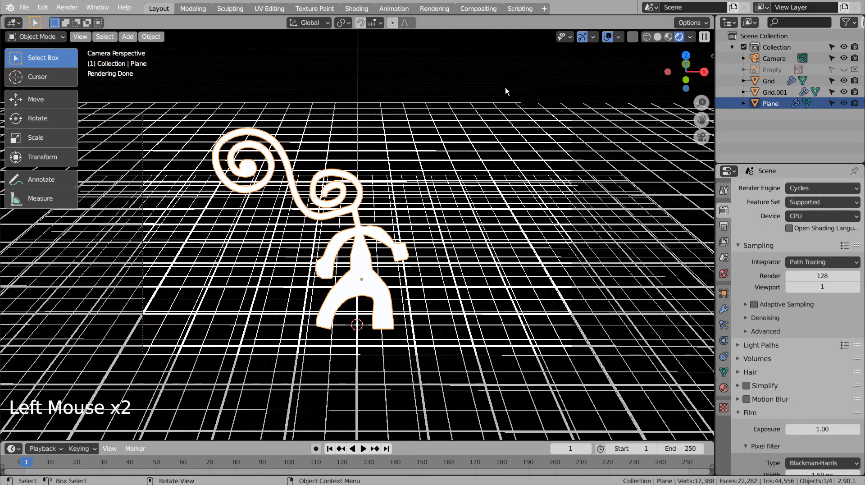
{"action": "left_click", "coordinate": [572, 70]}
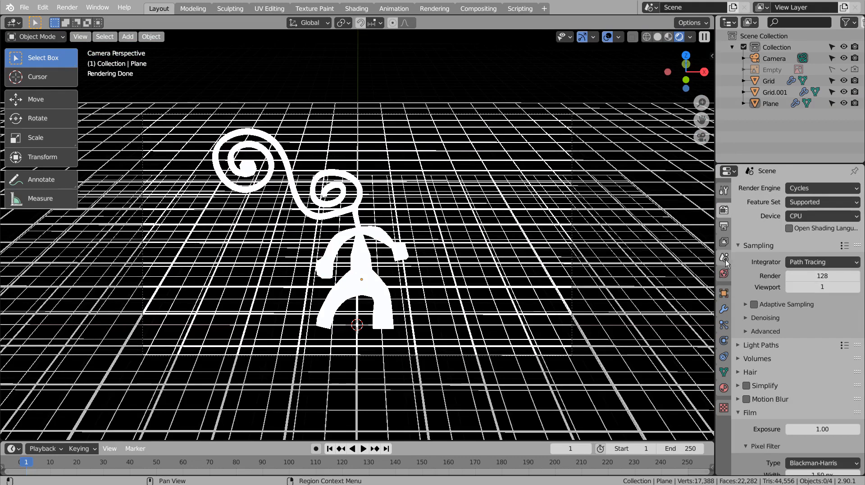
{"action": "left_click", "coordinate": [800, 191]}
{"action": "left_click", "coordinate": [804, 200]}
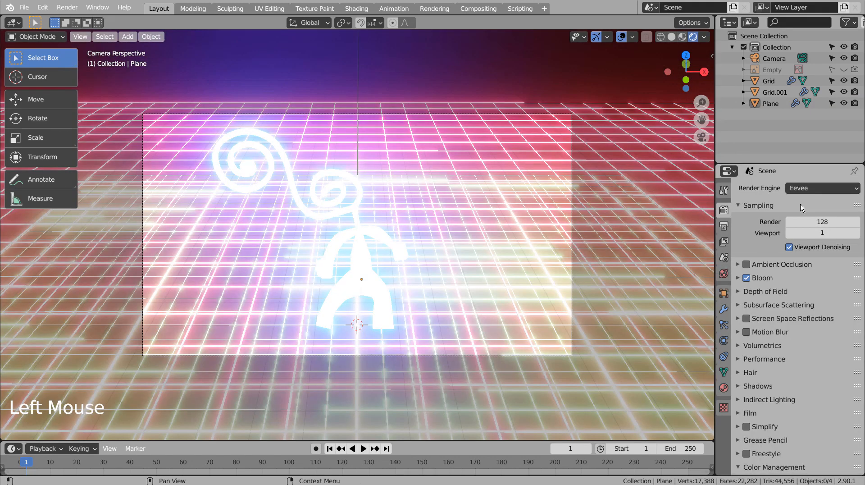
- Duplicate the red wireframe grid, lower the copy about 6.4 m along Z and scale it up about 2.1 times
{"action": "left_click", "coordinate": [450, 84]}
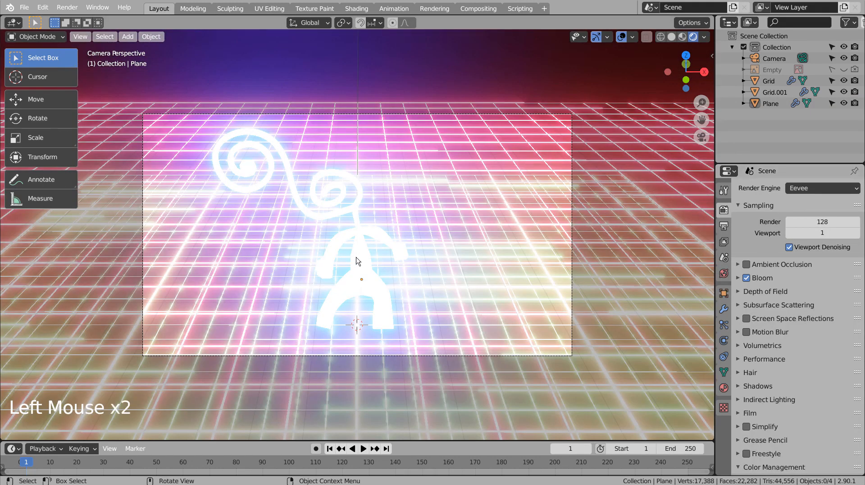
{"action": "left_click", "coordinate": [482, 257]}
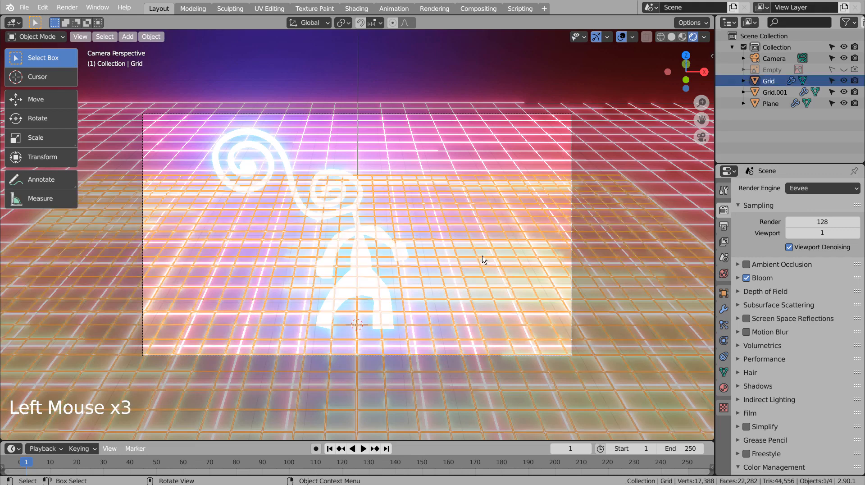
{"action": "left_click", "coordinate": [515, 166]}
{"action": "key", "text": "shift+d"}
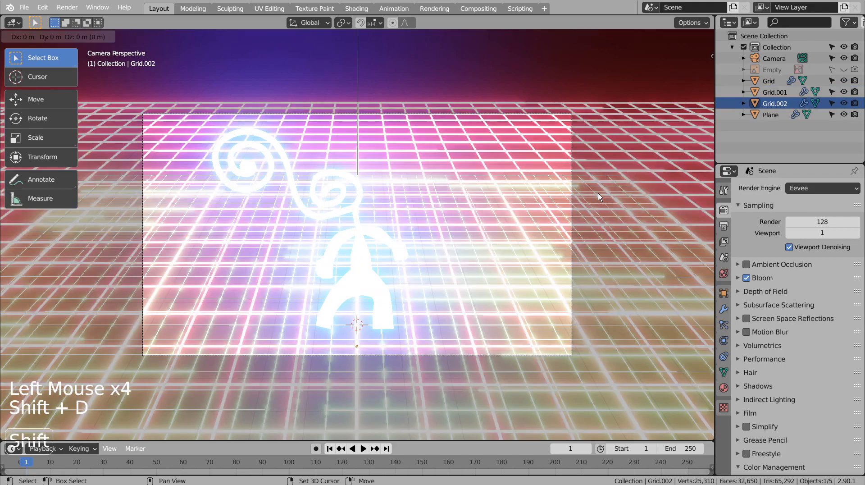
{"action": "key", "text": "z"}
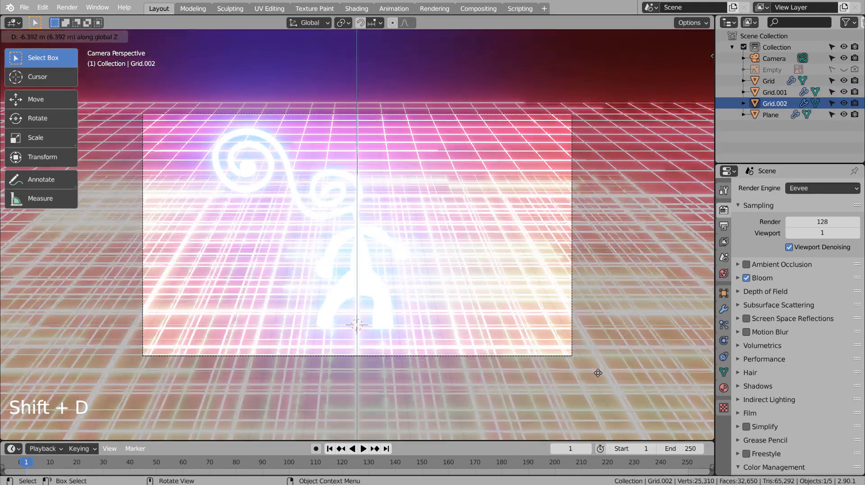
{"action": "left_click", "coordinate": [598, 372]}
{"action": "key", "text": "s"}
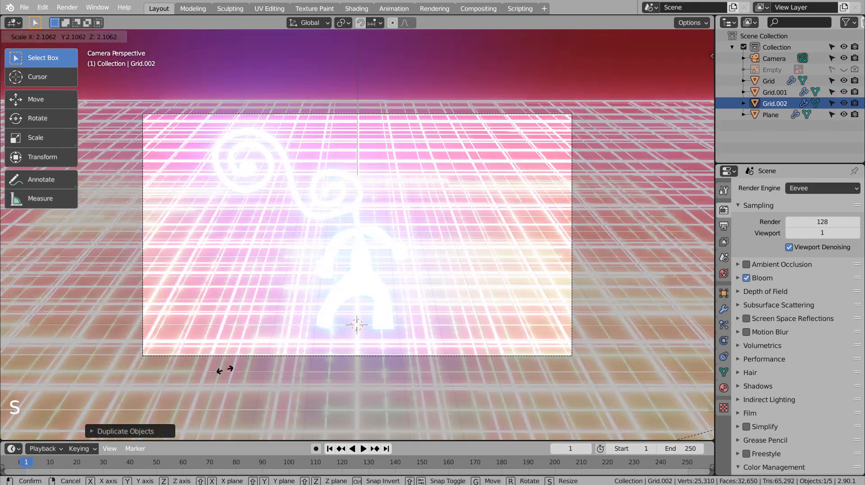
{"action": "left_click", "coordinate": [226, 373]}
{"action": "scroll", "coordinate": [430, 342], "scroll_direction": "down", "scroll_amount": 4}
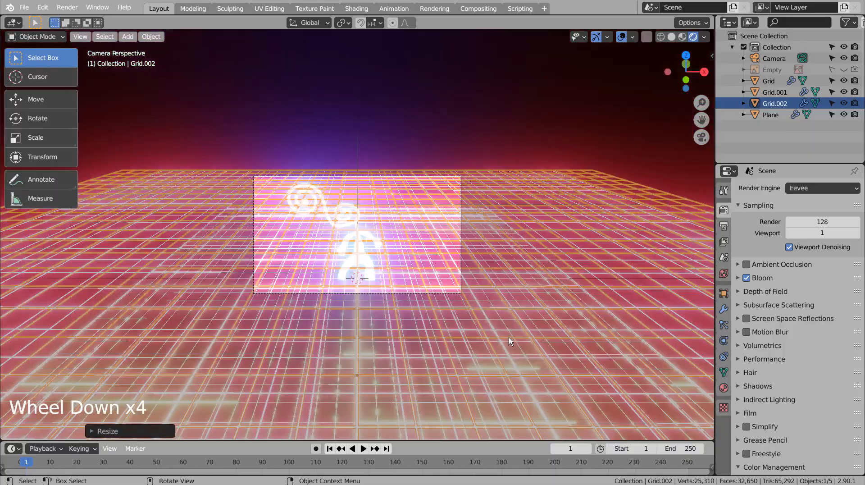
{"action": "middle_click_drag", "start_coordinate": [430, 342], "coordinate": [474, 340]}
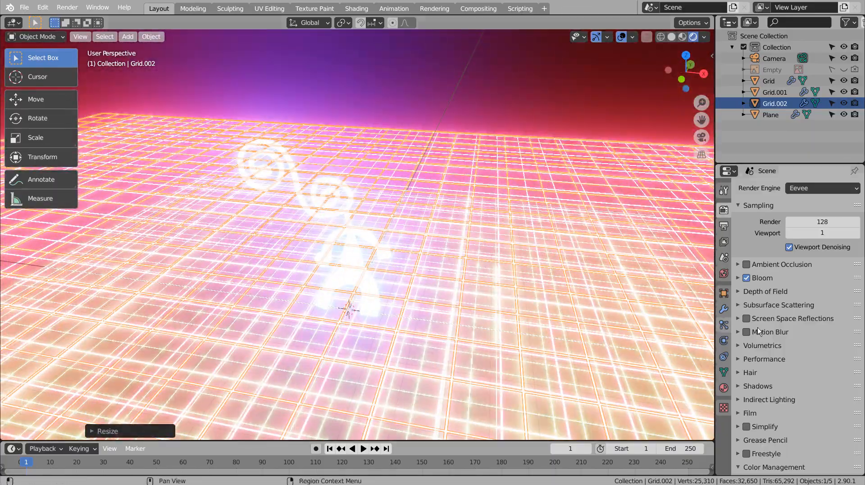
- Give the new grid its own material copy with a pinkish-magenta emission colour, return to the camera view and save the file
{"action": "left_click", "coordinate": [723, 387]}
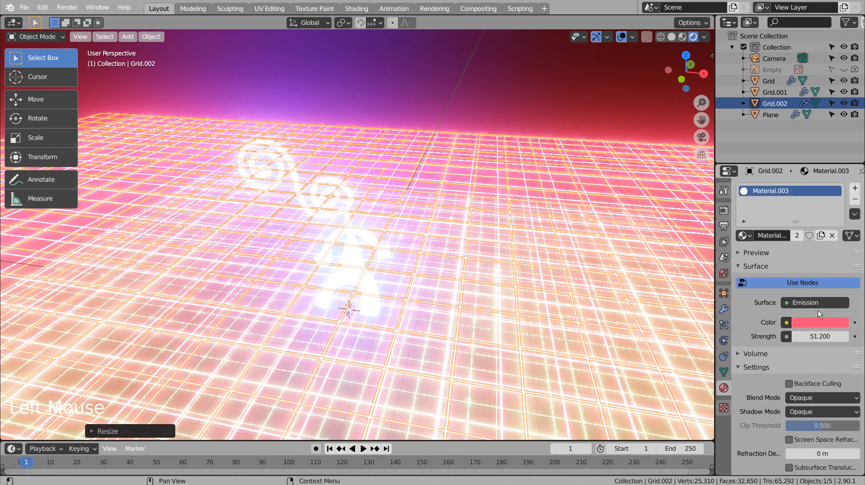
{"action": "left_click", "coordinate": [817, 322]}
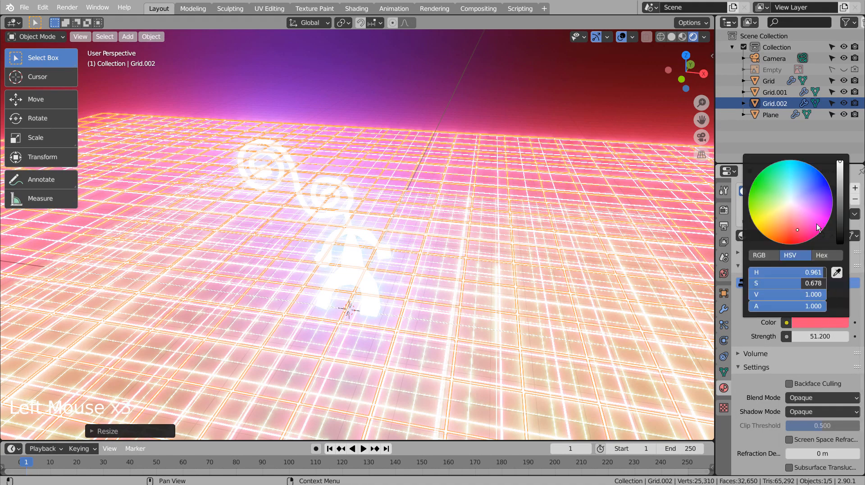
{"action": "left_click_drag", "start_coordinate": [817, 228], "coordinate": [812, 216]}
{"action": "left_click", "coordinate": [476, 99]}
{"action": "middle_click_drag", "start_coordinate": [456, 211], "coordinate": [497, 209]}
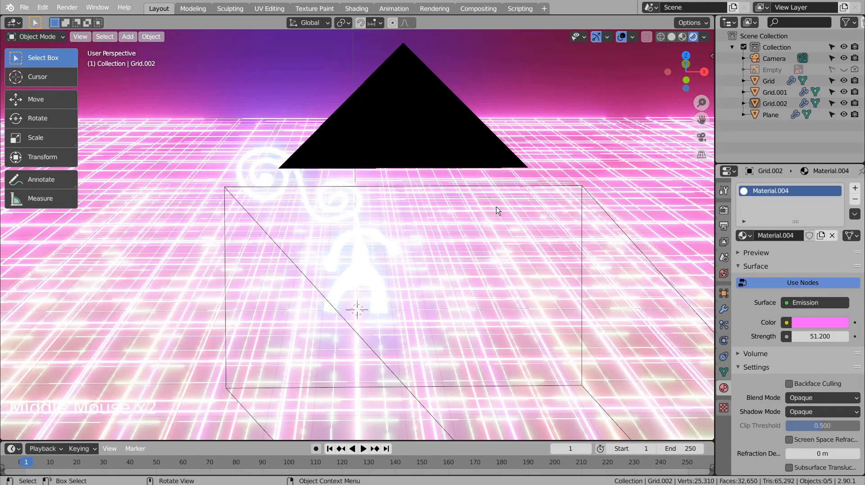
{"action": "key", "text": "KP_0"}
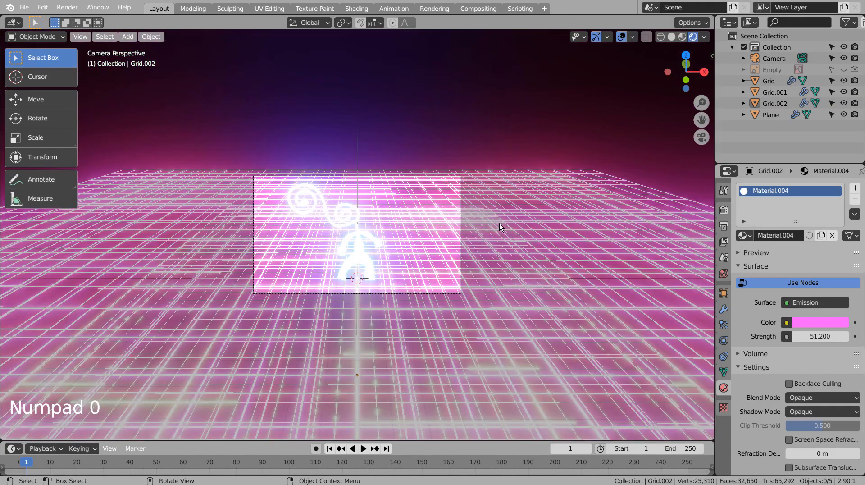
{"action": "key", "text": "ctrl+s"}
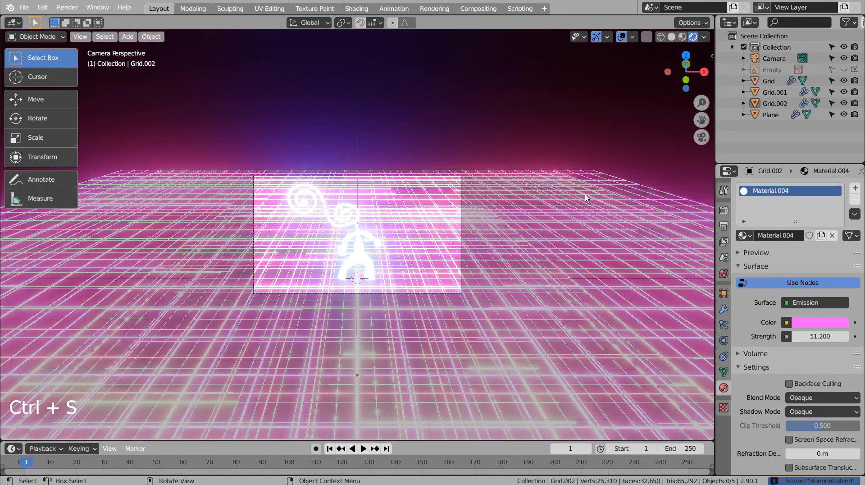
- Review the grids' modifiers and set the character's subdivision surface render level to 3
{"action": "left_click", "coordinate": [780, 80]}
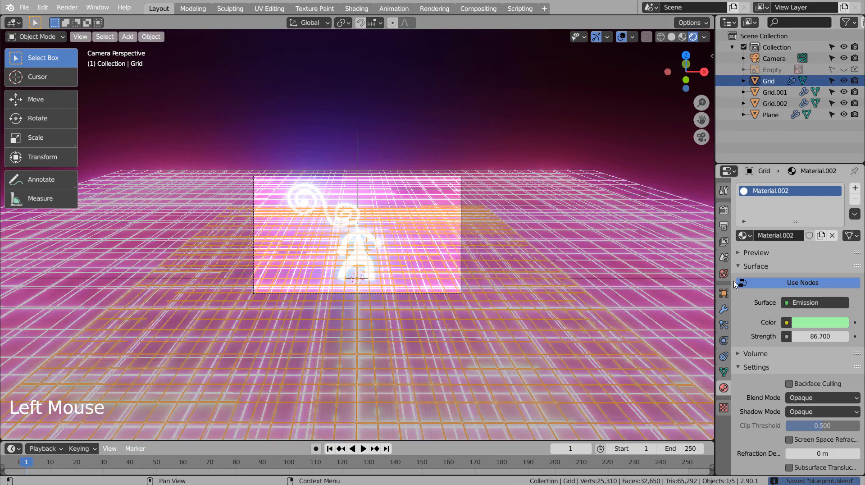
{"action": "left_click", "coordinate": [722, 309]}
{"action": "left_click", "coordinate": [766, 93]}
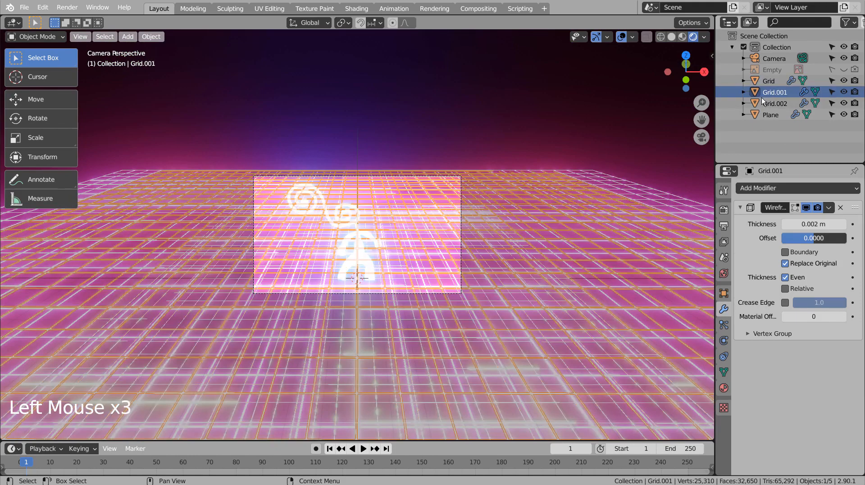
{"action": "left_click", "coordinate": [762, 94]}
{"action": "left_click", "coordinate": [761, 114]}
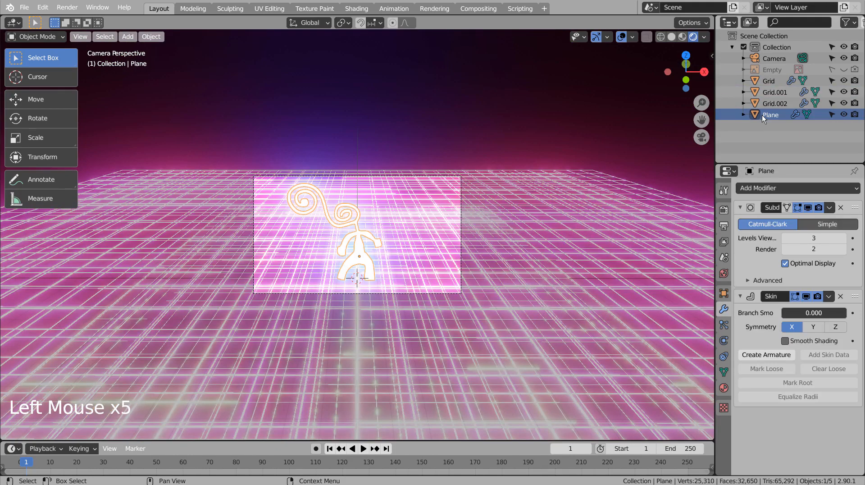
{"action": "left_click", "coordinate": [841, 249]}
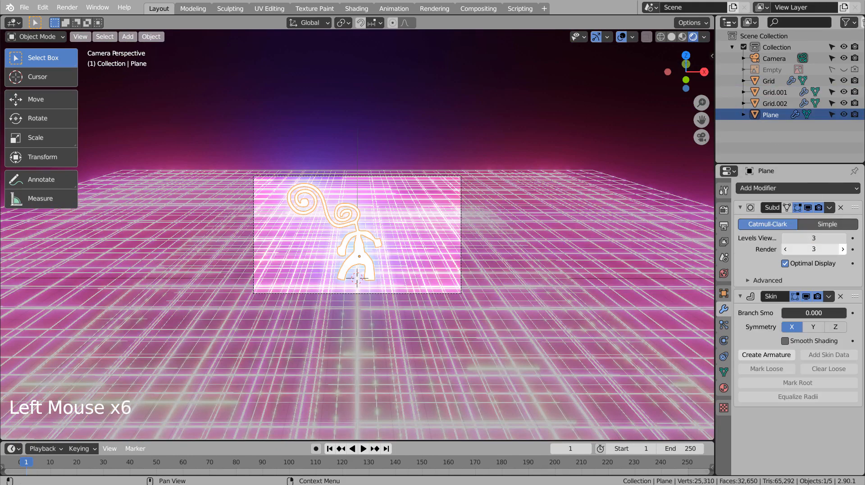
- Check the wireframe modifiers on the grids, clear the selection and save the file
{"action": "left_click", "coordinate": [775, 102]}
{"action": "left_click", "coordinate": [775, 91]}
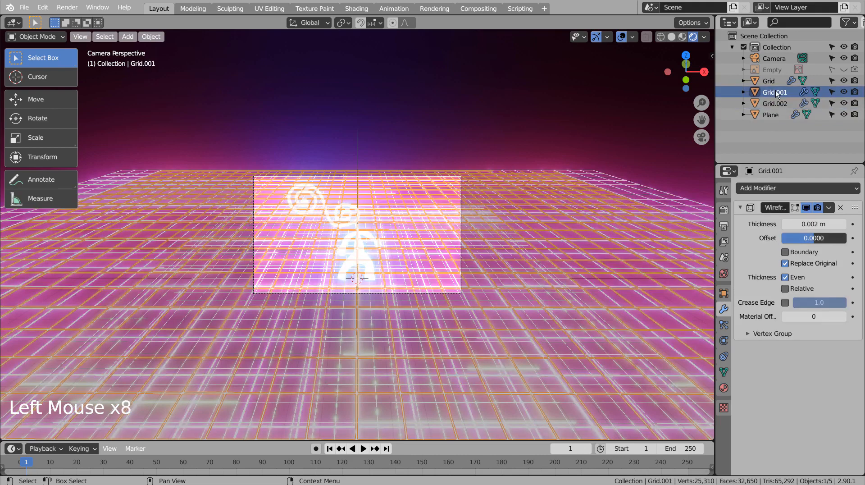
{"action": "left_click", "coordinate": [775, 92]}
{"action": "left_click", "coordinate": [769, 80]}
{"action": "left_click", "coordinate": [539, 95]}
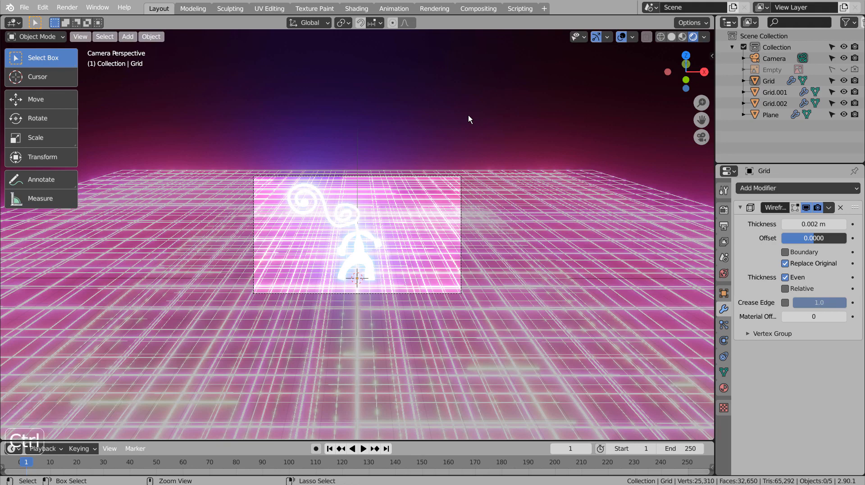
{"action": "key", "text": "ctrl+s"}
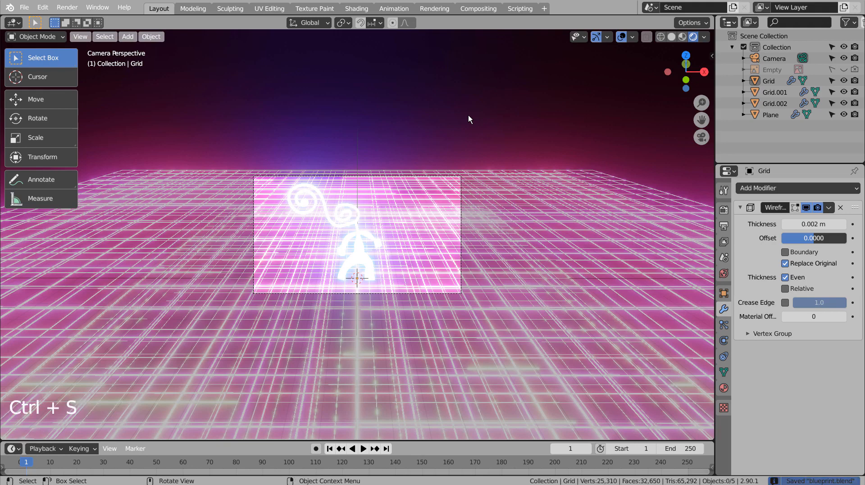
- Turn off node use in the compositor and return to the layout workspace
{"action": "left_click", "coordinate": [491, 9]}
{"action": "left_click", "coordinate": [126, 23]}
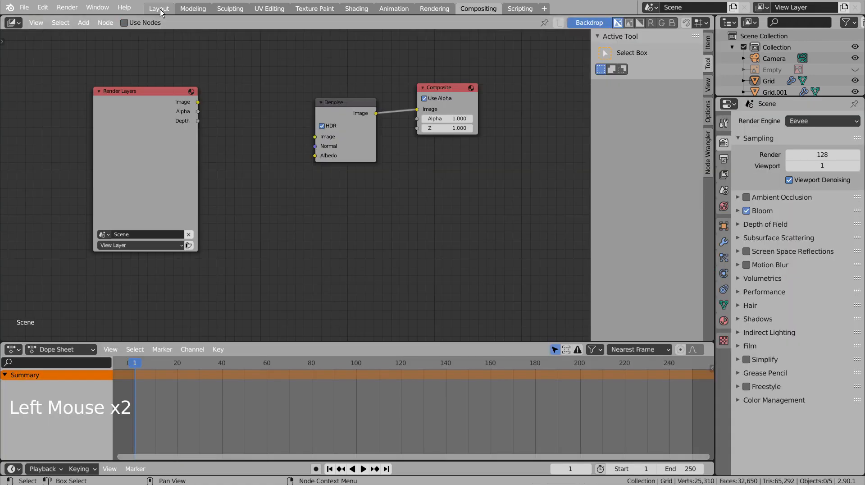
{"action": "left_click", "coordinate": [160, 9]}
{"action": "left_click", "coordinate": [496, 121]}
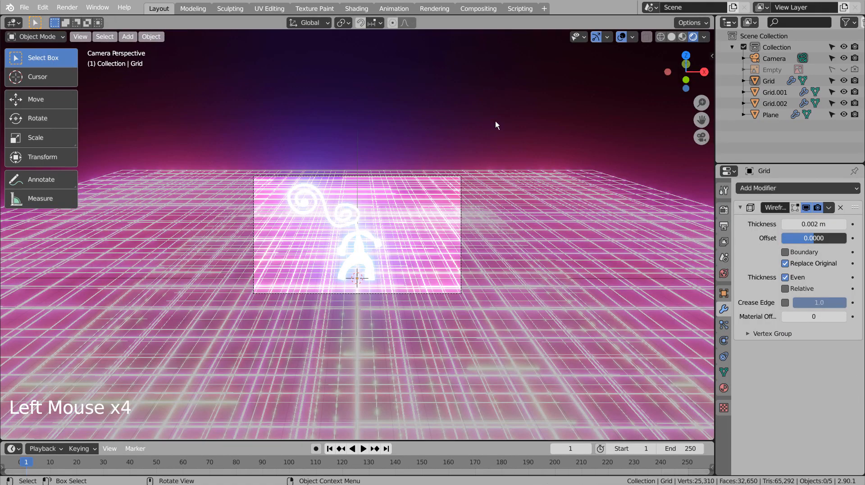
- Render the camera view, inspect the whole image and close the render window
{"action": "key", "text": "F12"}
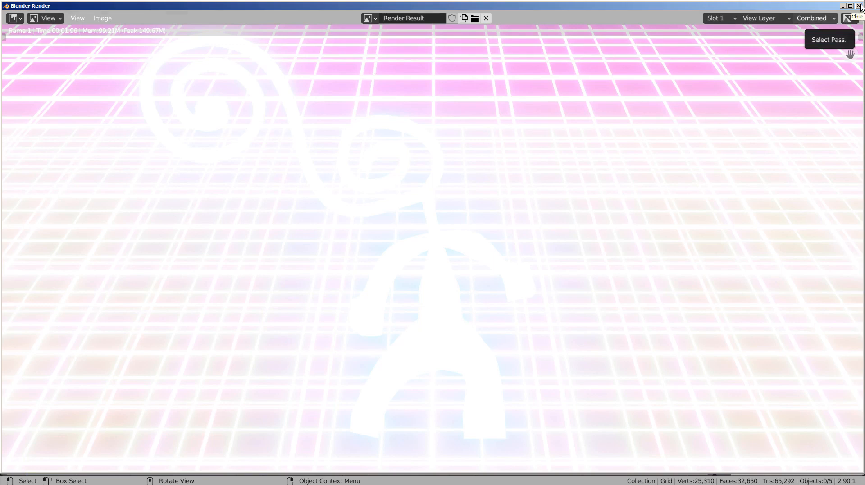
{"action": "scroll", "coordinate": [699, 208], "scroll_direction": "down", "scroll_amount": 2}
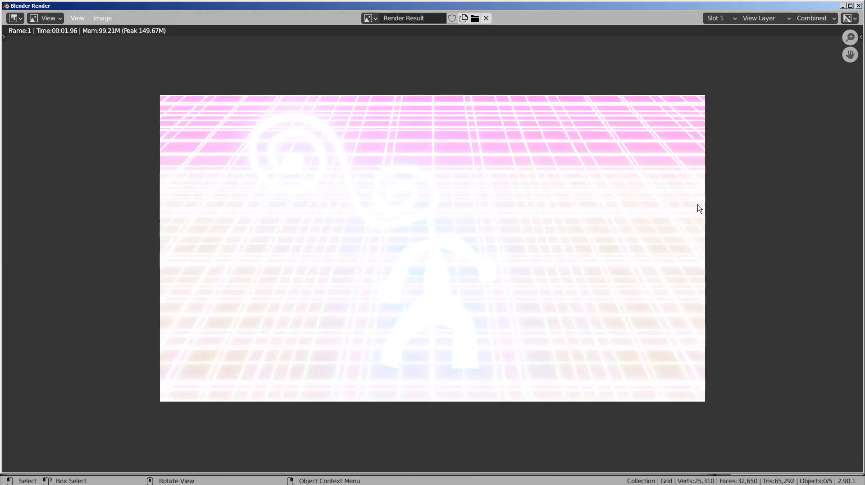
{"action": "left_click", "coordinate": [858, 6]}
- Set the world background strength to 0 and render the camera view again to check it
{"action": "left_click", "coordinate": [723, 273]}
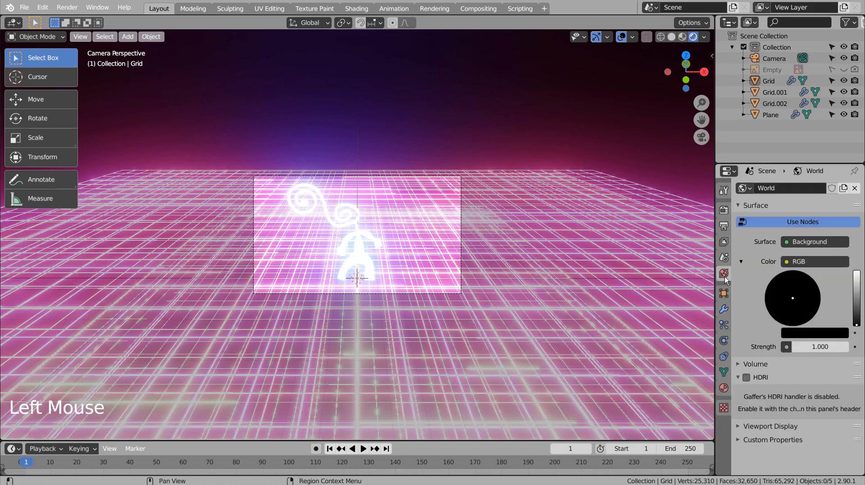
{"action": "double_click", "coordinate": [819, 347]}
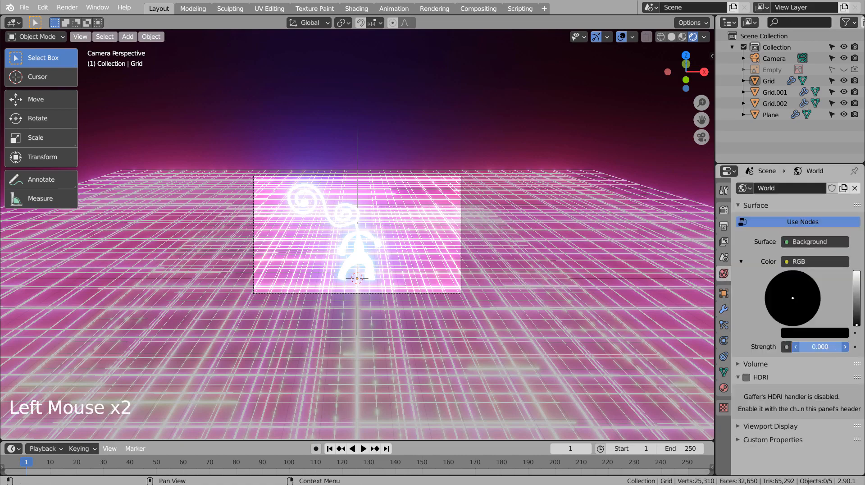
{"action": "type", "text": "0"}
{"action": "key", "text": "Return"}
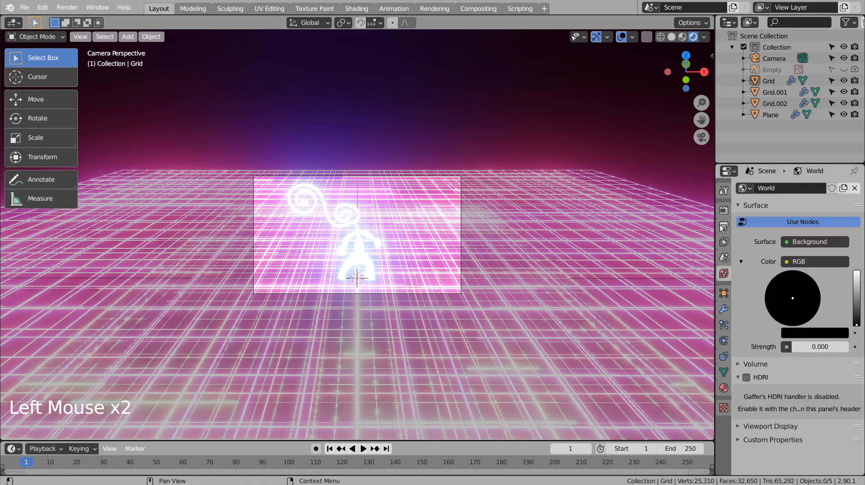
{"action": "key", "text": "F12"}
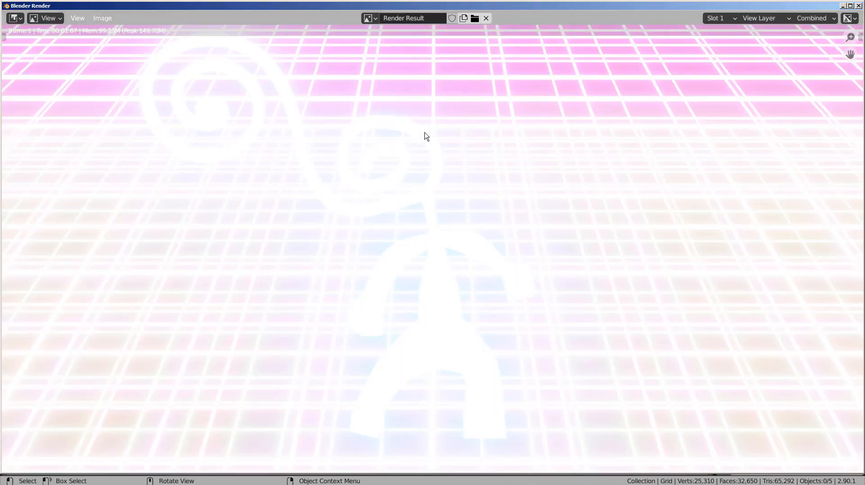
{"action": "left_click", "coordinate": [858, 6]}
- Hide the floor grid, the X and Y axes and the 3D cursor in the viewport overlays
{"action": "scroll", "coordinate": [517, 298], "scroll_direction": "up", "scroll_amount": 5}
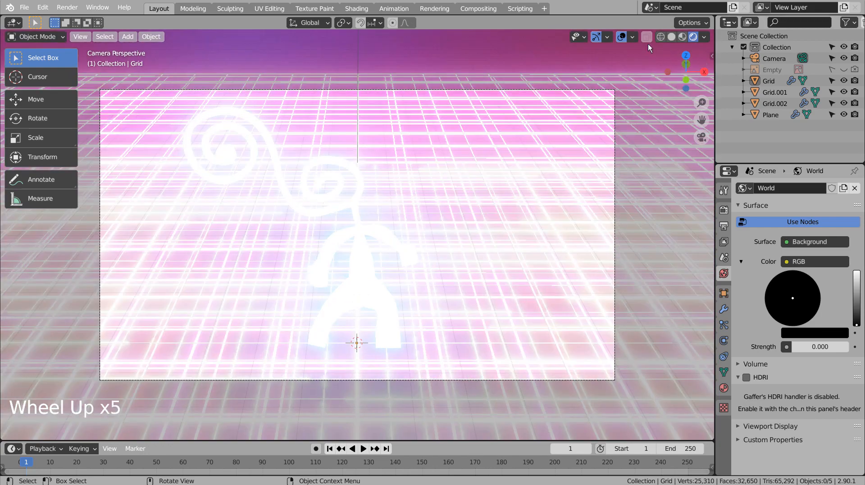
{"action": "left_click", "coordinate": [607, 36]}
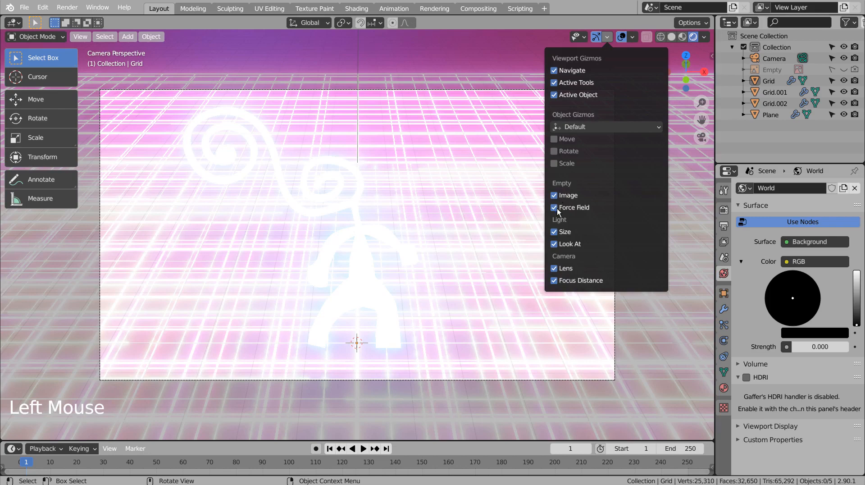
{"action": "left_click", "coordinate": [633, 36]}
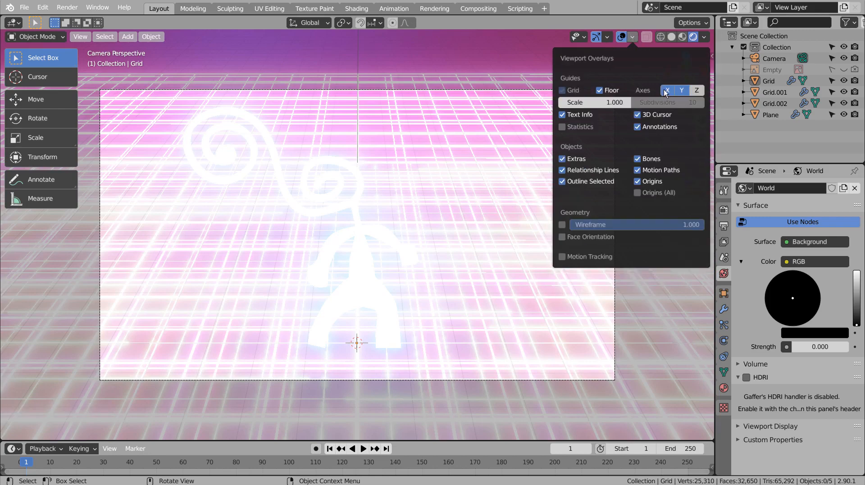
{"action": "left_click", "coordinate": [603, 90]}
{"action": "left_click", "coordinate": [668, 91]}
{"action": "left_click", "coordinate": [682, 90]}
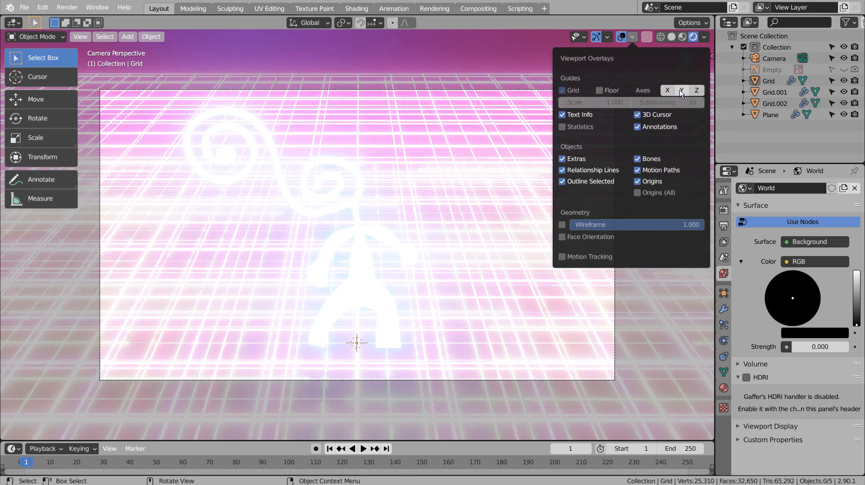
{"action": "left_click", "coordinate": [637, 115]}
- Make a viewport render image of the camera view with the character selected, and close the result
{"action": "left_click", "coordinate": [342, 168]}
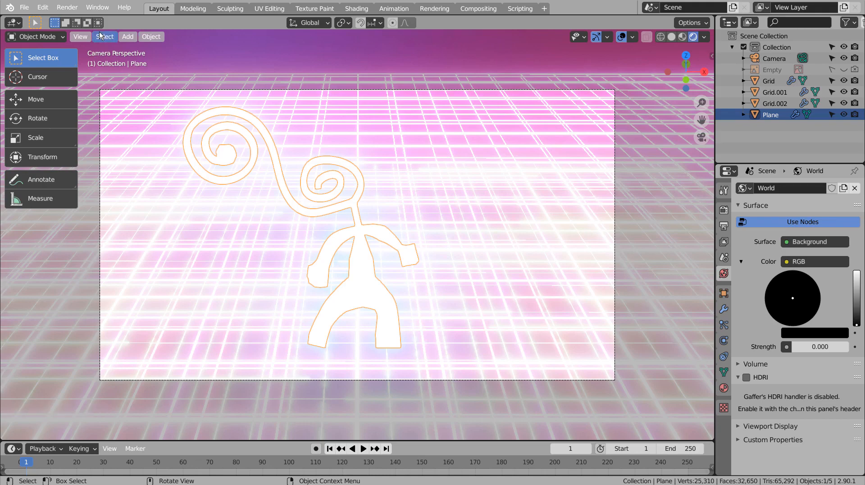
{"action": "left_click", "coordinate": [81, 37]}
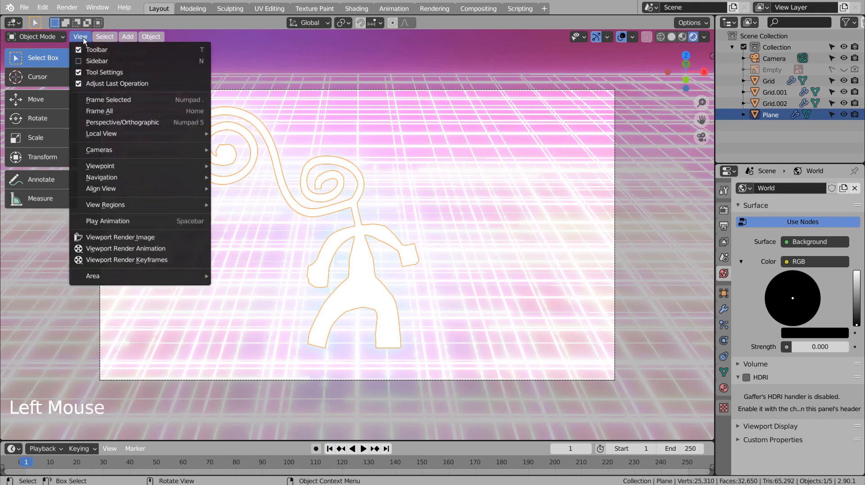
{"action": "left_click", "coordinate": [91, 237]}
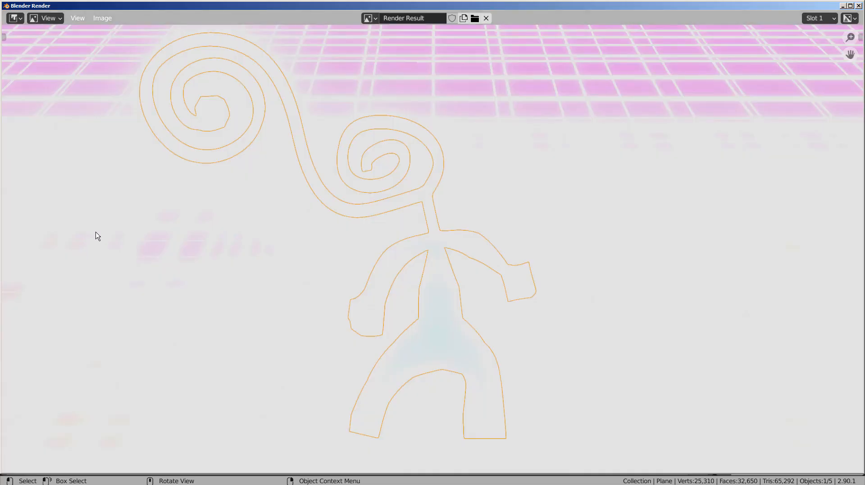
{"action": "left_click", "coordinate": [858, 6]}
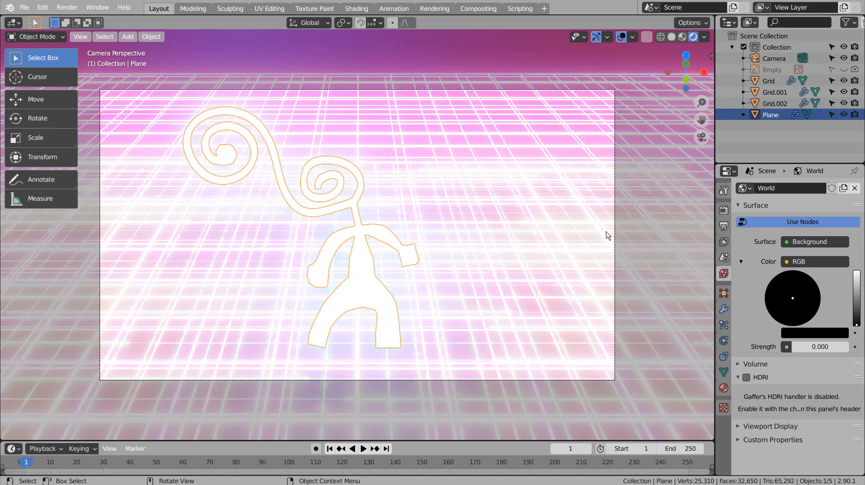
- Set the emission strength of the green grid's material and the red grid's material to 35
{"action": "left_click", "coordinate": [531, 253]}
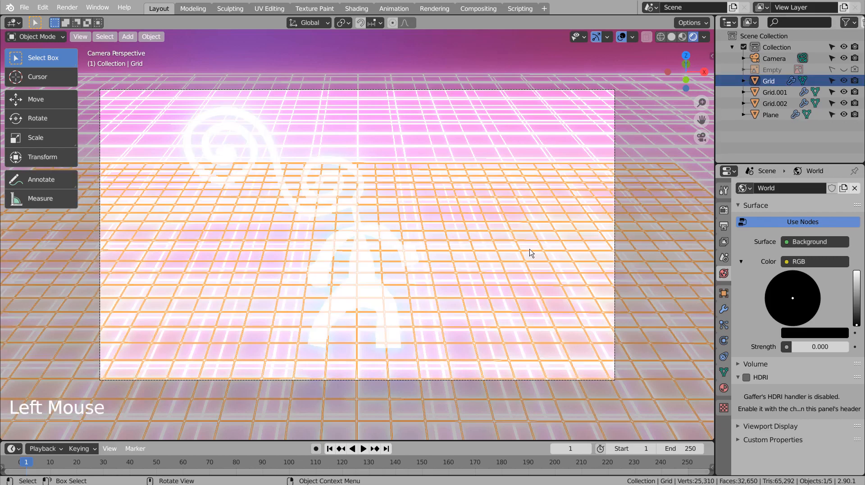
{"action": "left_click", "coordinate": [723, 387]}
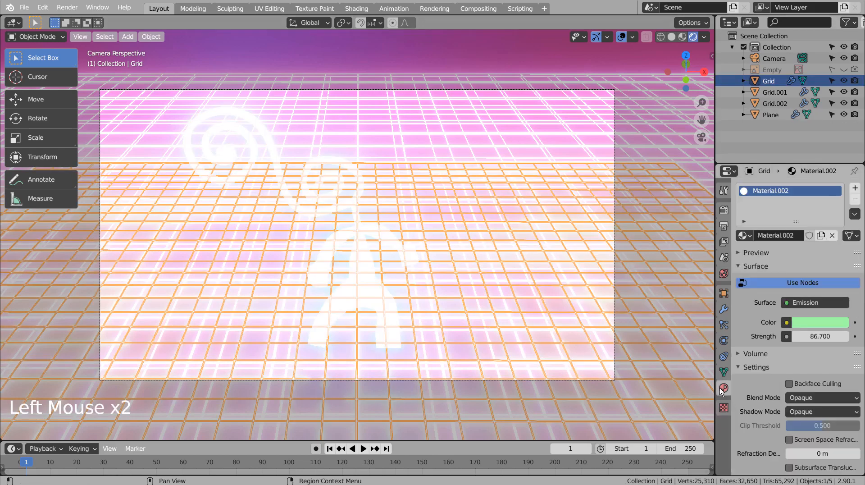
{"action": "left_click", "coordinate": [810, 336]}
{"action": "key", "text": "Return"}
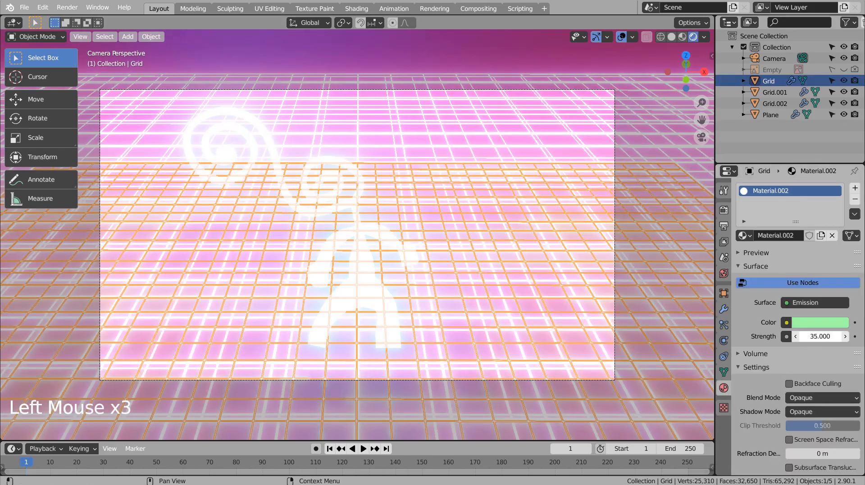
{"action": "left_click", "coordinate": [782, 93]}
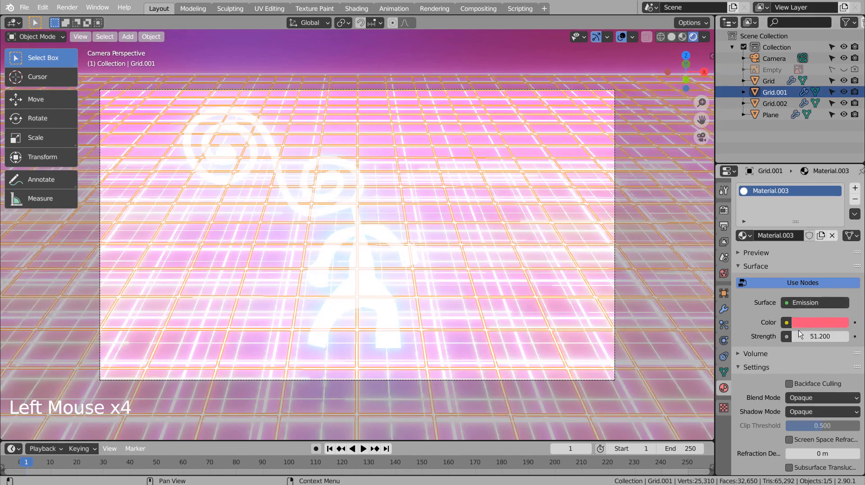
{"action": "left_click", "coordinate": [819, 336]}
{"action": "type", "text": "35"}
{"action": "key", "text": "Return"}
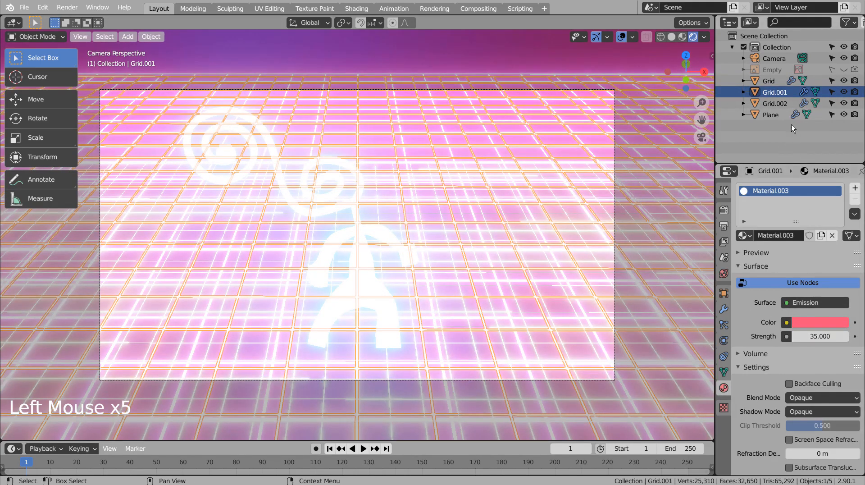
- Set the magenta grid's emission strength to 35 and check the scene in a test render
{"action": "left_click", "coordinate": [779, 103]}
{"action": "left_click", "coordinate": [818, 336]}
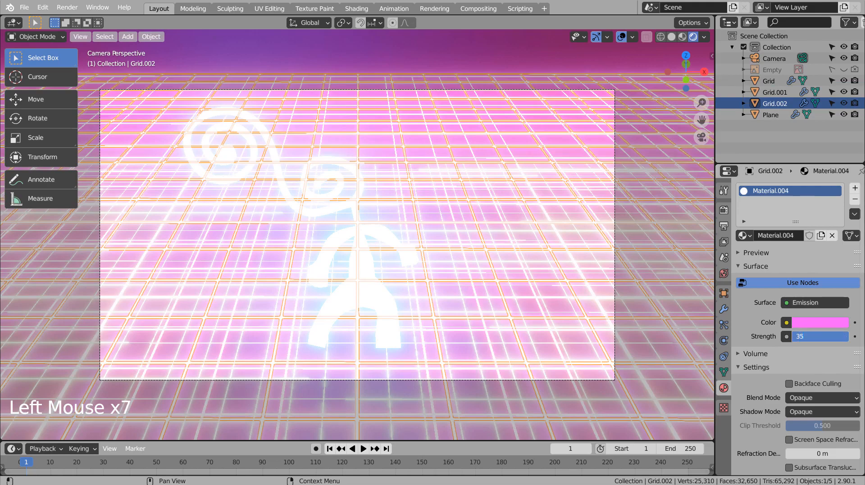
{"action": "type", "text": "35"}
{"action": "key", "text": "Return"}
{"action": "key", "text": "F12"}
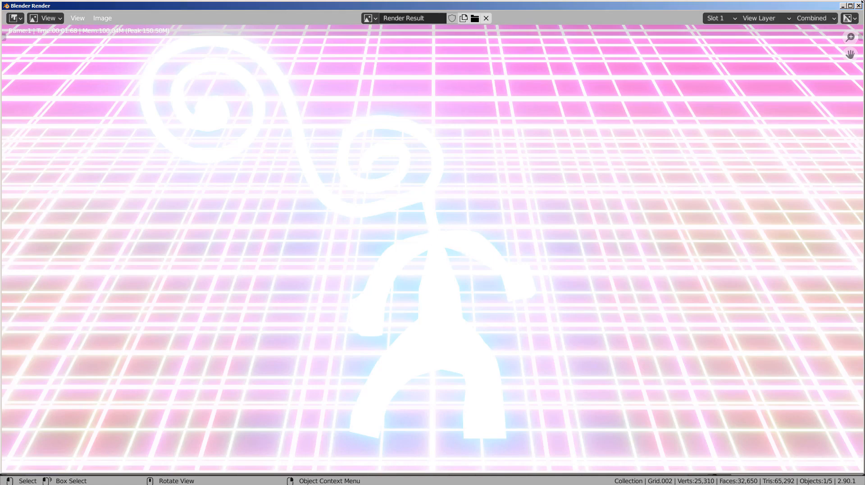
{"action": "left_click", "coordinate": [859, 5]}
- Scale the red grid down slightly so its lines separate from the magenta grid's
{"action": "left_click", "coordinate": [781, 102]}
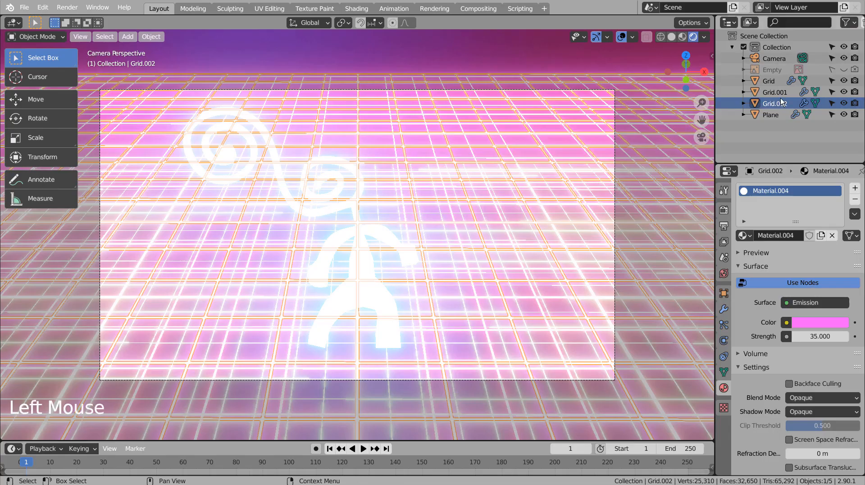
{"action": "left_click", "coordinate": [780, 93]}
{"action": "key", "text": "s"}
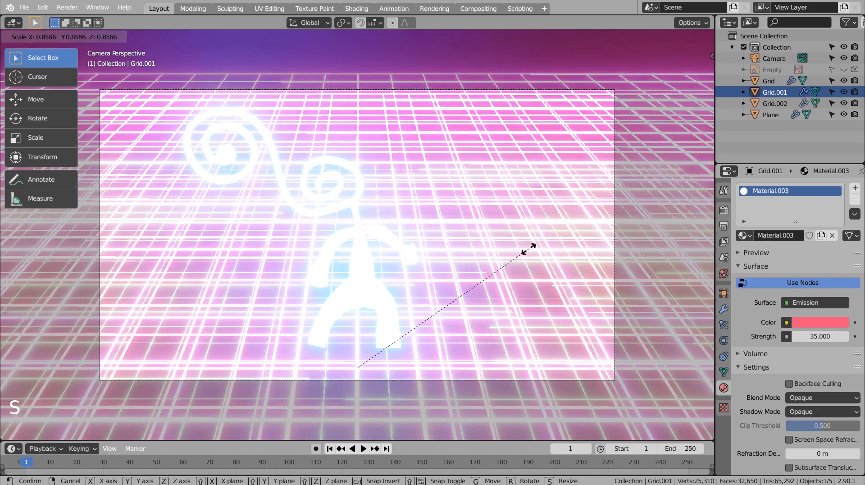
{"action": "left_click", "coordinate": [542, 249]}
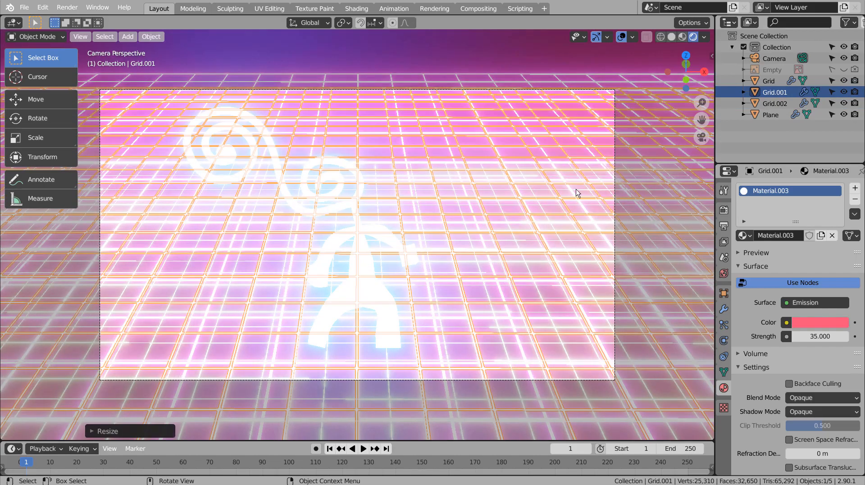
- Enlarge the green grid beneath the character and lower it along the Z axis
{"action": "left_click", "coordinate": [547, 192]}
{"action": "key", "text": "s"}
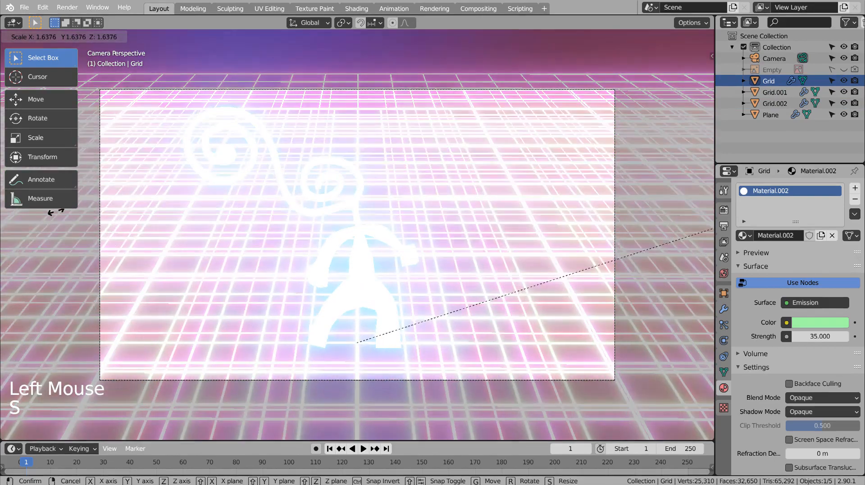
{"action": "left_click", "coordinate": [138, 214]}
{"action": "key", "text": "g"}
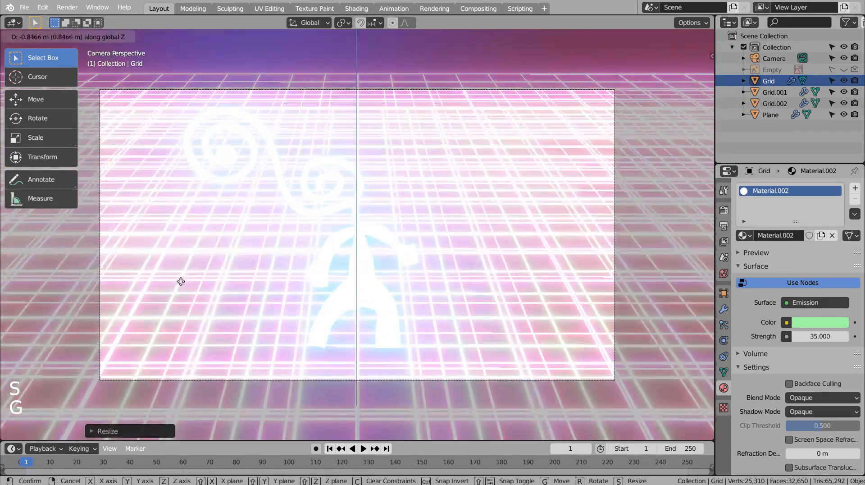
{"action": "left_click", "coordinate": [184, 312]}
{"action": "key", "text": "s"}
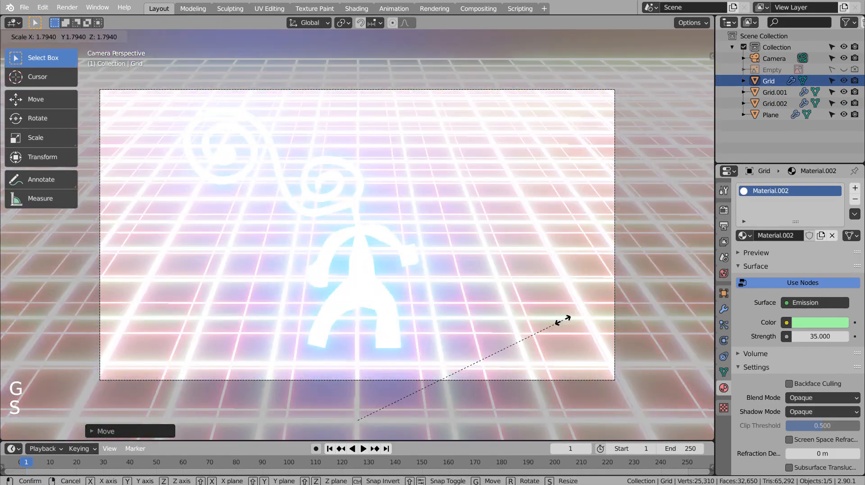
{"action": "left_click", "coordinate": [523, 321]}
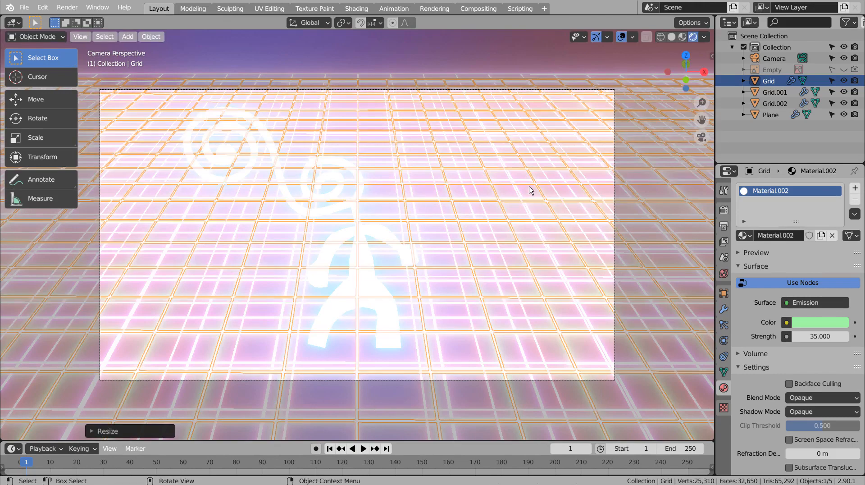
- Set the emission strength of both the green and red grid materials to 15
{"action": "left_click", "coordinate": [447, 55]}
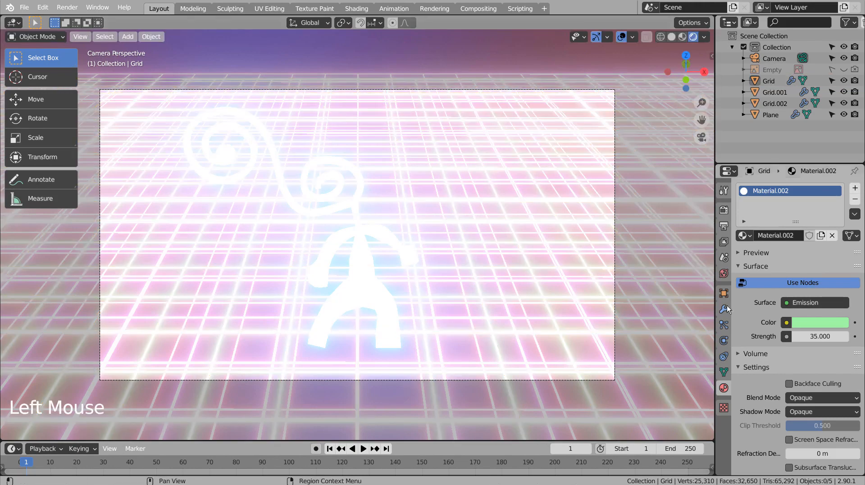
{"action": "left_click", "coordinate": [819, 336]}
{"action": "type", "text": "15"}
{"action": "key", "text": "Return"}
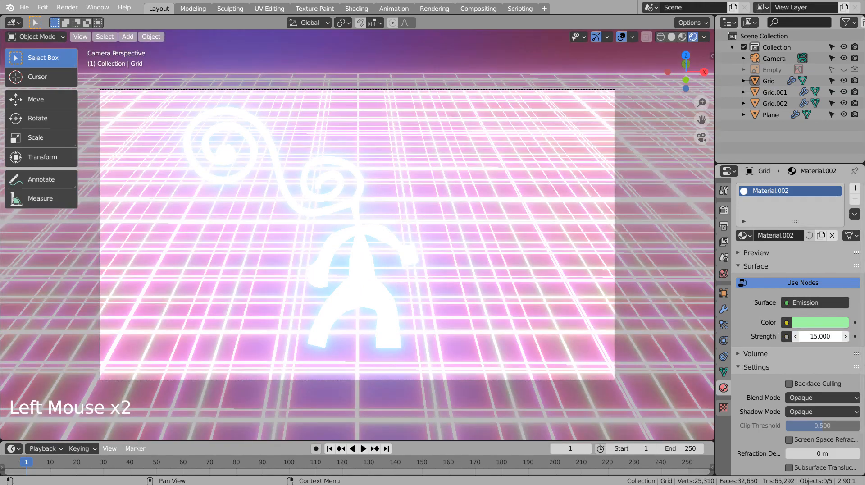
{"action": "left_click", "coordinate": [776, 92]}
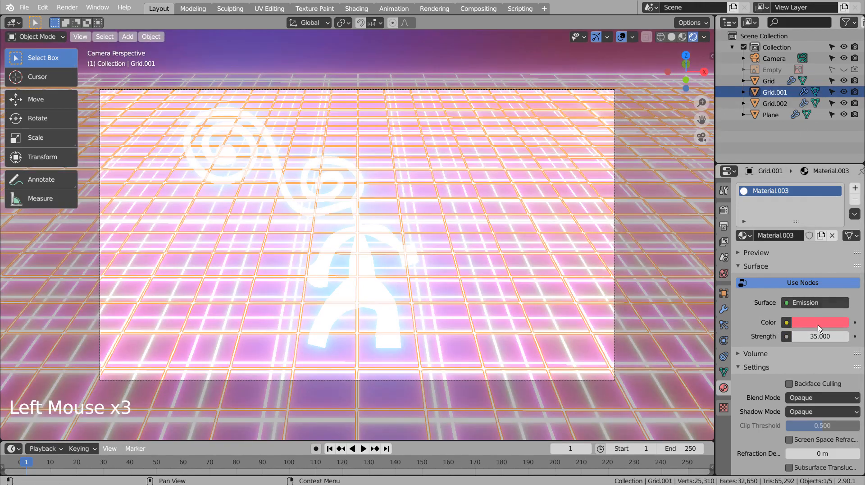
{"action": "left_click", "coordinate": [819, 336]}
{"action": "type", "text": "15"}
{"action": "key", "text": "Return"}
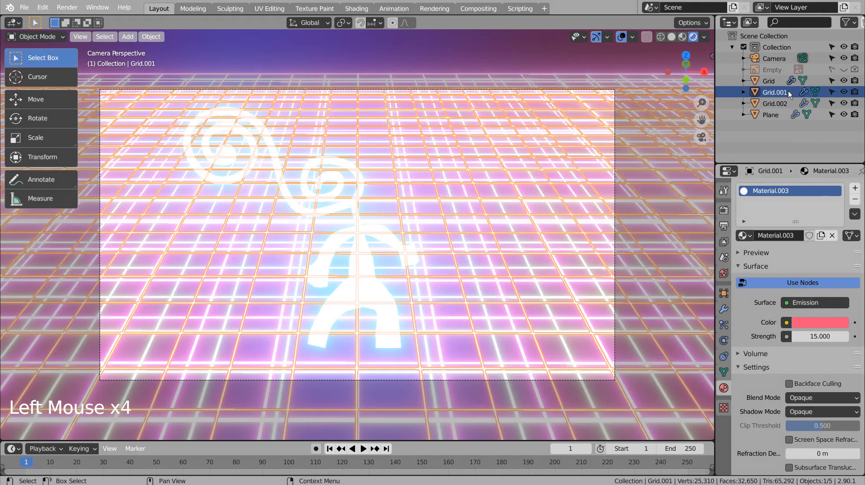
- Set the magenta grid's emission strength to 15 and check the scene in a test render
{"action": "left_click", "coordinate": [774, 103]}
{"action": "left_click", "coordinate": [811, 336]}
{"action": "type", "text": "15"}
{"action": "key", "text": "Return"}
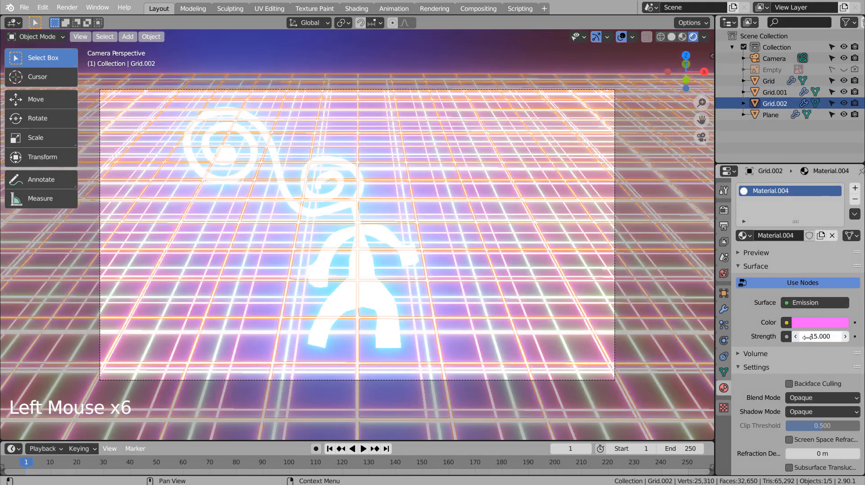
{"action": "left_click", "coordinate": [482, 64]}
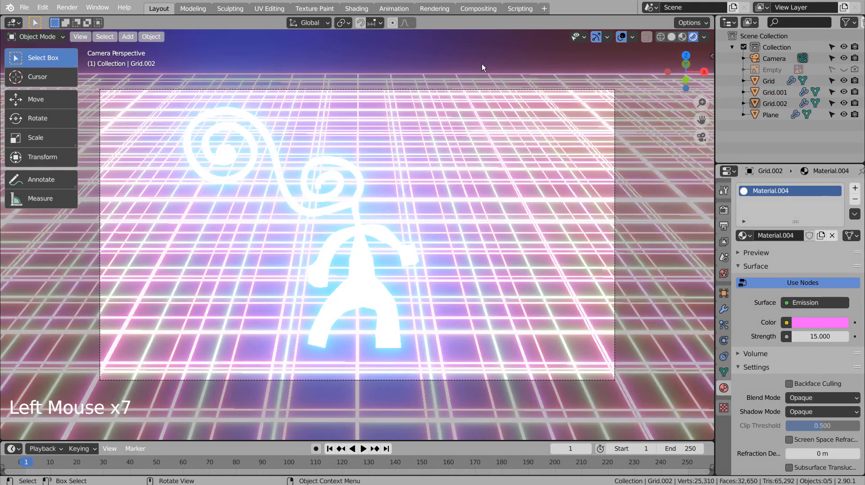
{"action": "key", "text": "F12"}
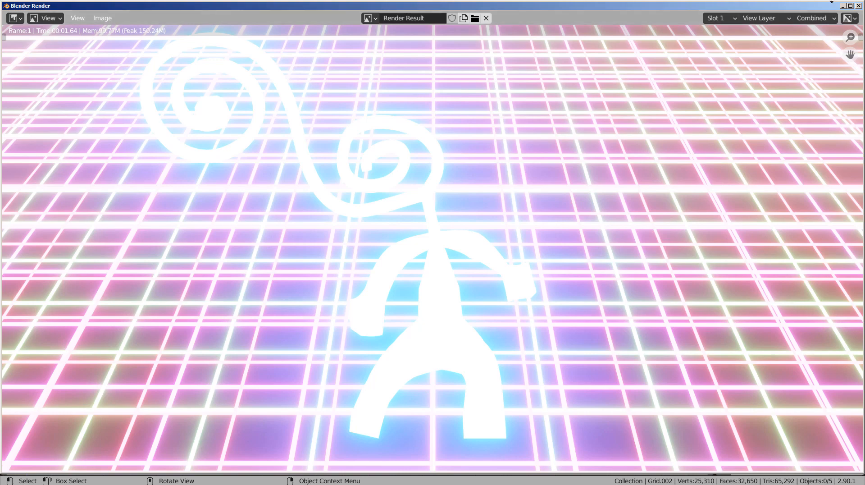
{"action": "left_click", "coordinate": [858, 6]}
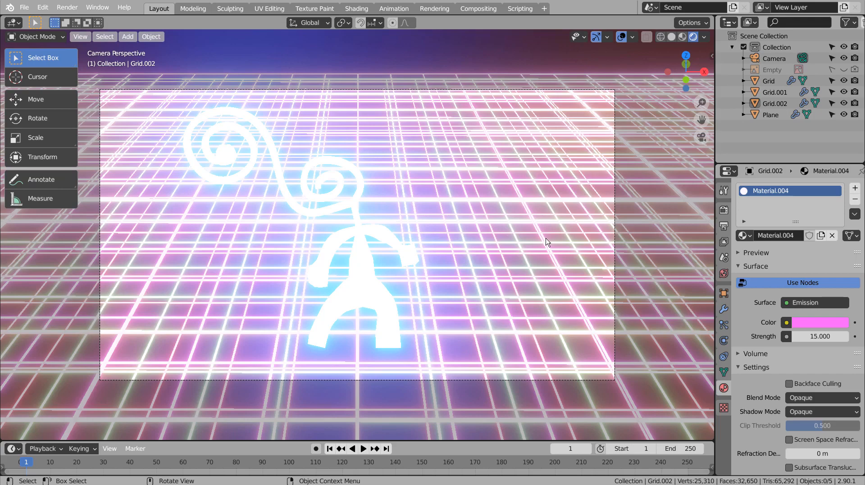
- Re-aim the camera at a lower, slightly turned angle with the horizon behind the character's curls, fine-tuning its height with walk navigation
{"action": "middle_click_drag", "start_coordinate": [548, 244], "coordinate": [514, 251]}
{"action": "key", "text": "ctrl+alt+KP_0"}
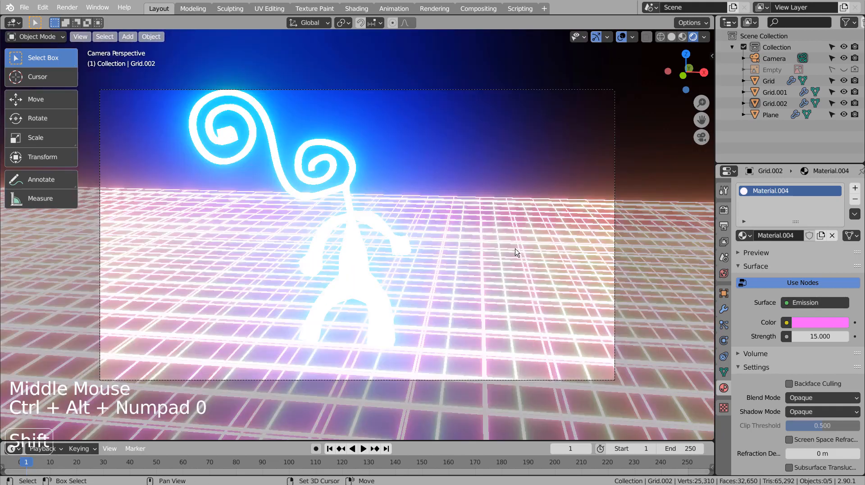
{"action": "key", "text": "shift+grave"}
{"action": "key", "text": "e"}
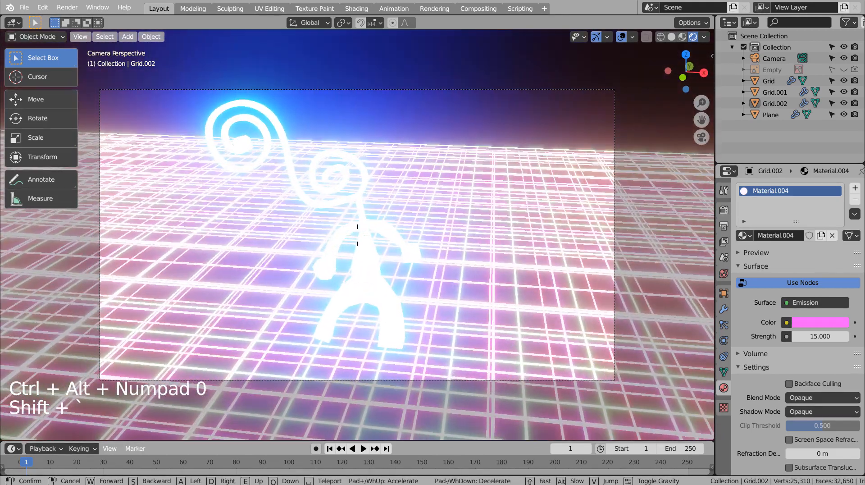
{"action": "key", "text": "q"}
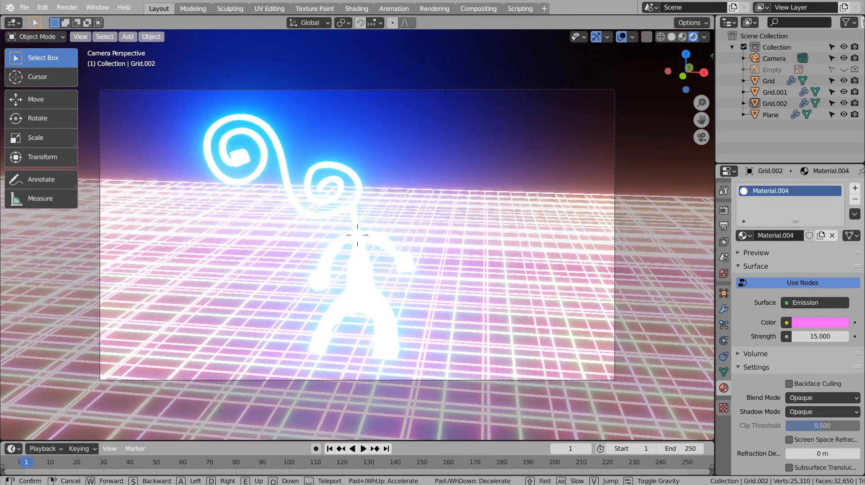
{"action": "left_click", "coordinate": [357, 235]}
- Inspect a full test render from the new angle and shift the camera view slightly sideways
{"action": "key", "text": "F12"}
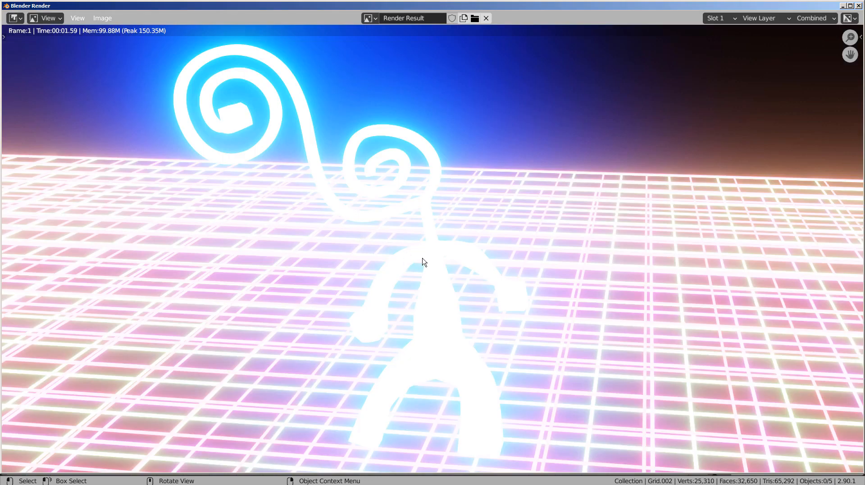
{"action": "scroll", "coordinate": [424, 261], "scroll_direction": "down", "scroll_amount": 2}
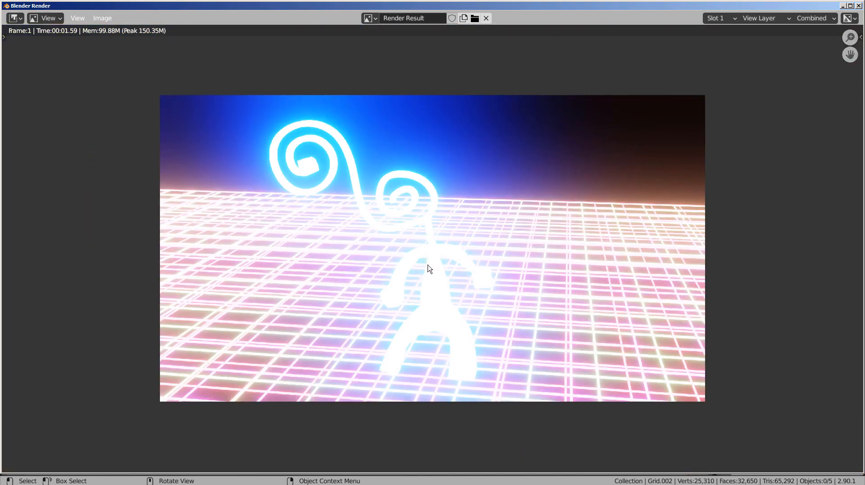
{"action": "left_click", "coordinate": [858, 5]}
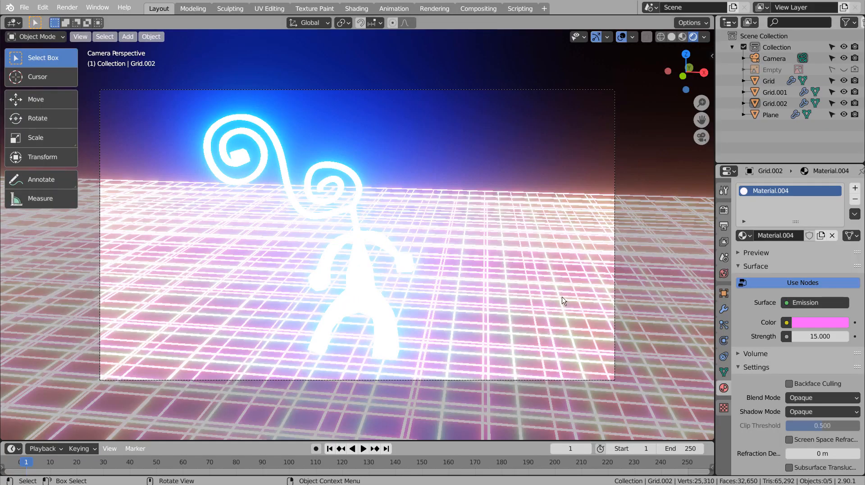
{"action": "key", "text": "shift+grave"}
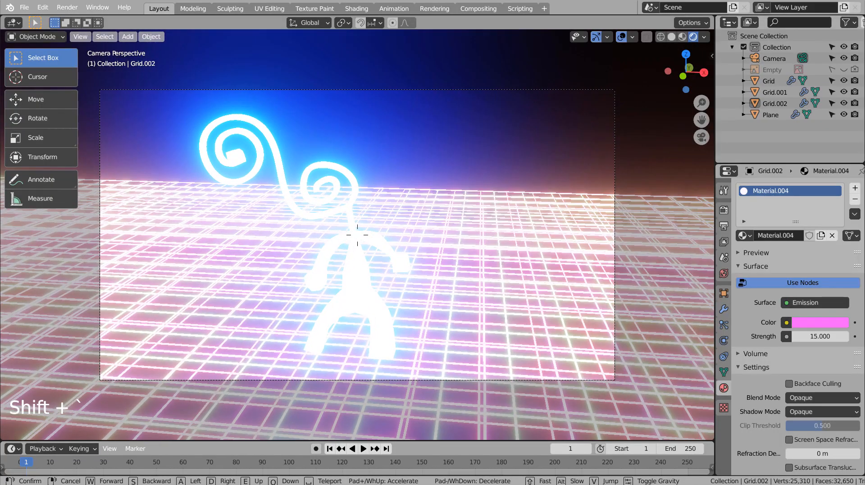
{"action": "left_click", "coordinate": [357, 235]}
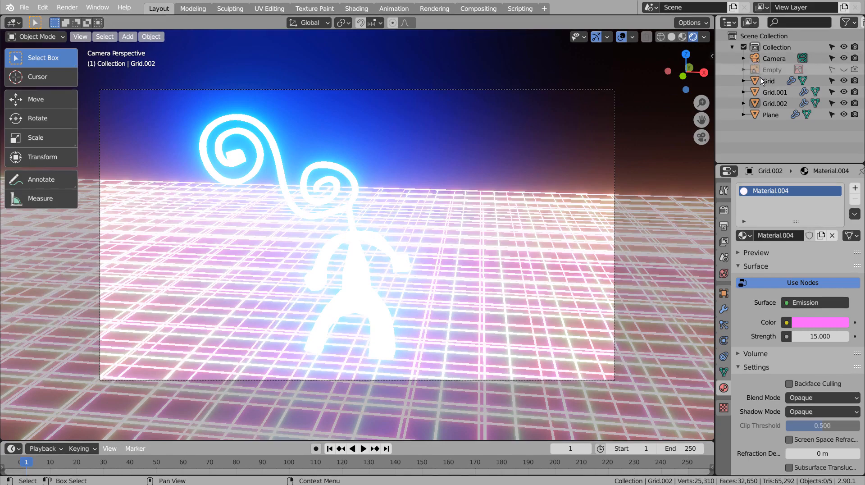
- Move the green grid and the red grid along the X axis to offset their lines
{"action": "left_click", "coordinate": [766, 81]}
{"action": "key", "text": "g"}
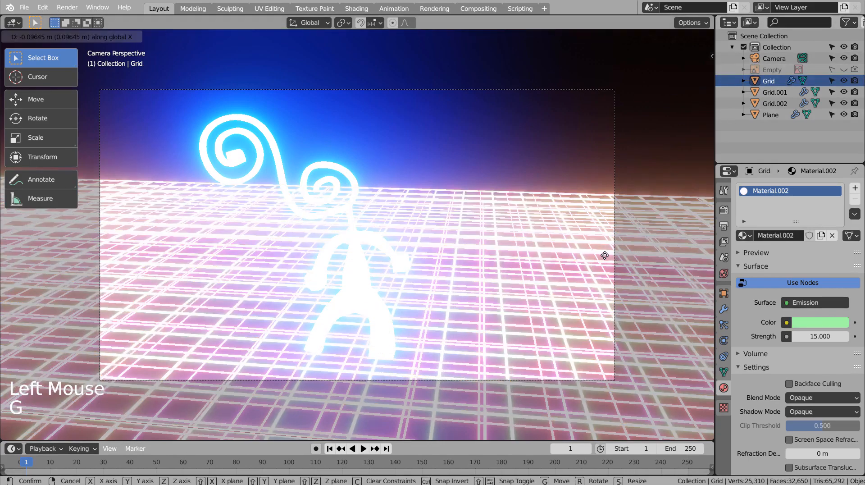
{"action": "key", "text": "x"}
{"action": "left_click", "coordinate": [584, 255]}
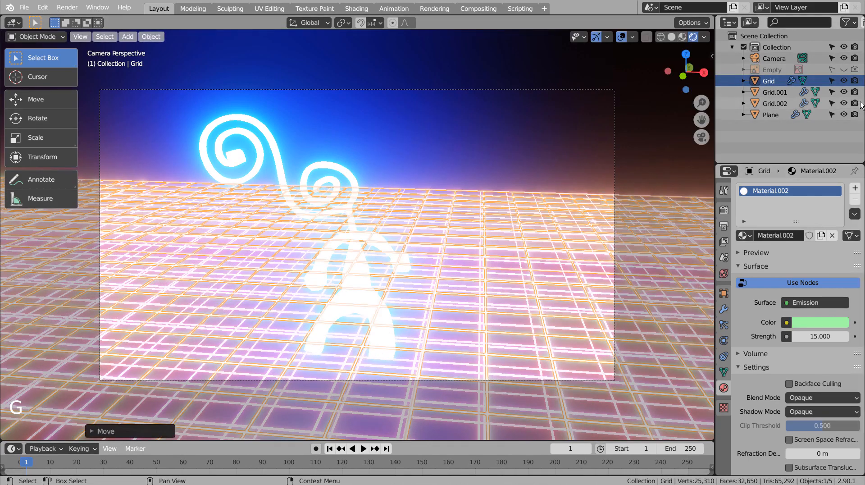
{"action": "left_click", "coordinate": [774, 91]}
{"action": "key", "text": "g"}
{"action": "key", "text": "x"}
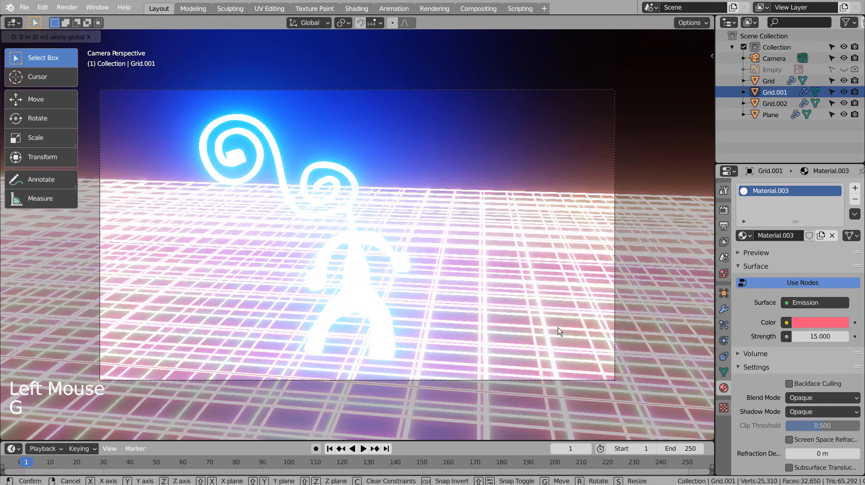
{"action": "left_click", "coordinate": [586, 334]}
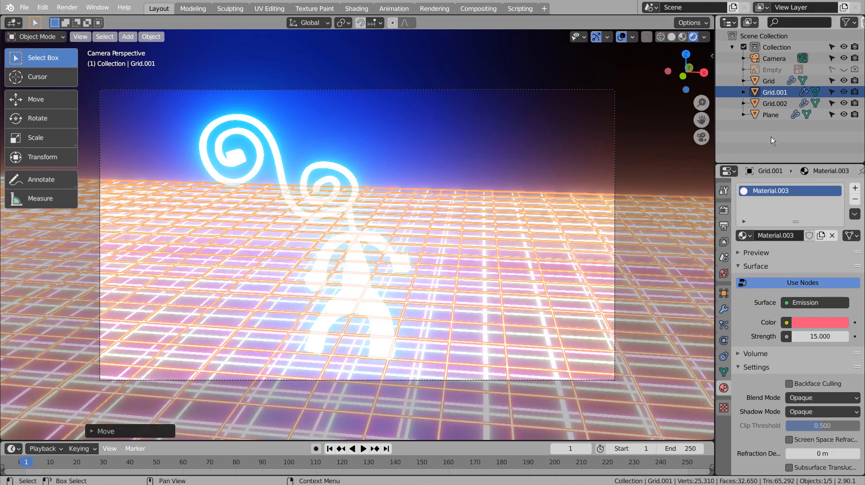
- Move the magenta grid in the positive X direction and deselect everything
{"action": "left_click", "coordinate": [588, 337]}
{"action": "key", "text": "g"}
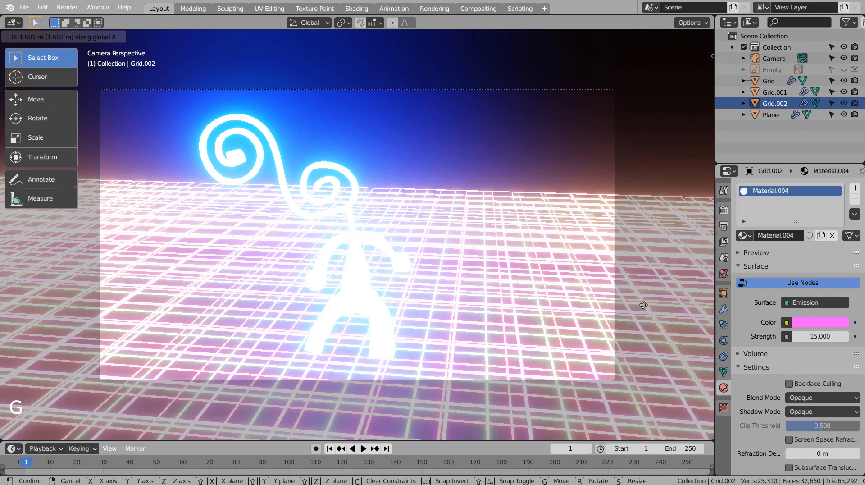
{"action": "left_click", "coordinate": [667, 310]}
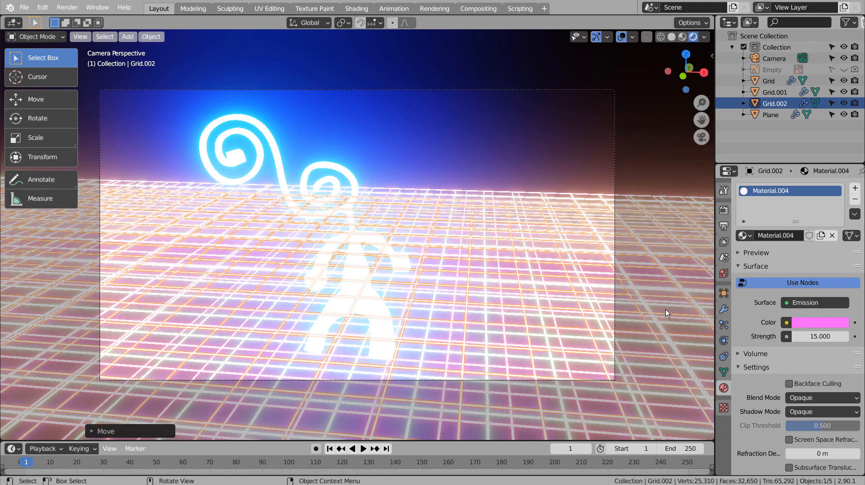
{"action": "left_click", "coordinate": [542, 156]}
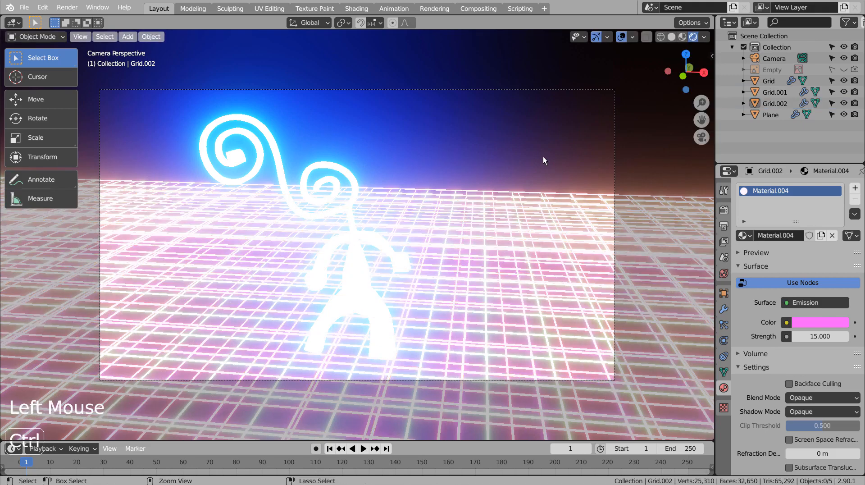
- Save the project file and render the camera view, showing the whole image
{"action": "key", "text": "ctrl+s"}
{"action": "key", "text": "F12"}
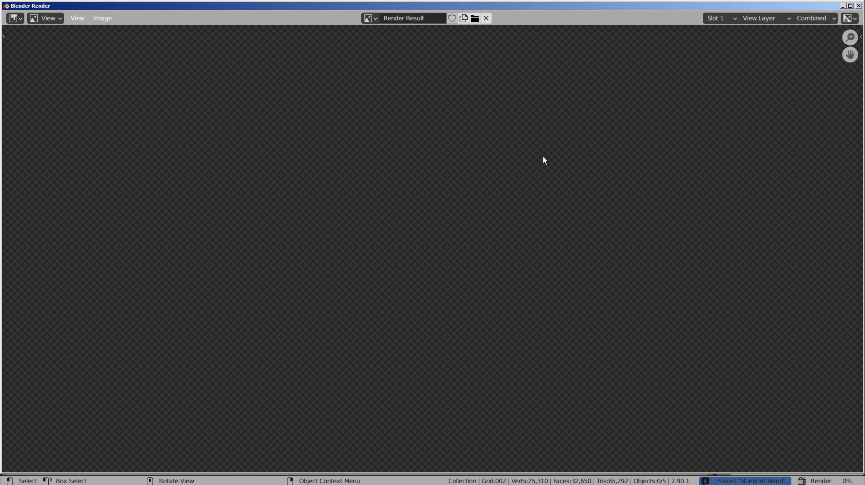
{"action": "scroll", "coordinate": [542, 156], "scroll_direction": "down", "scroll_amount": 1}
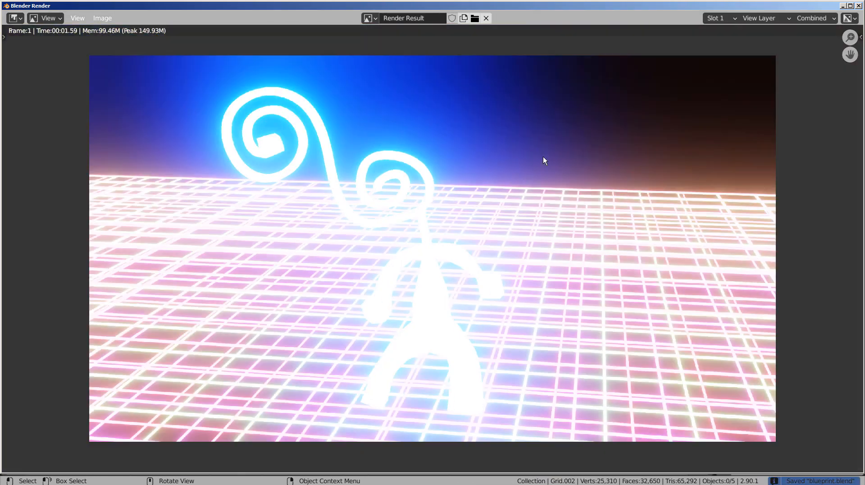